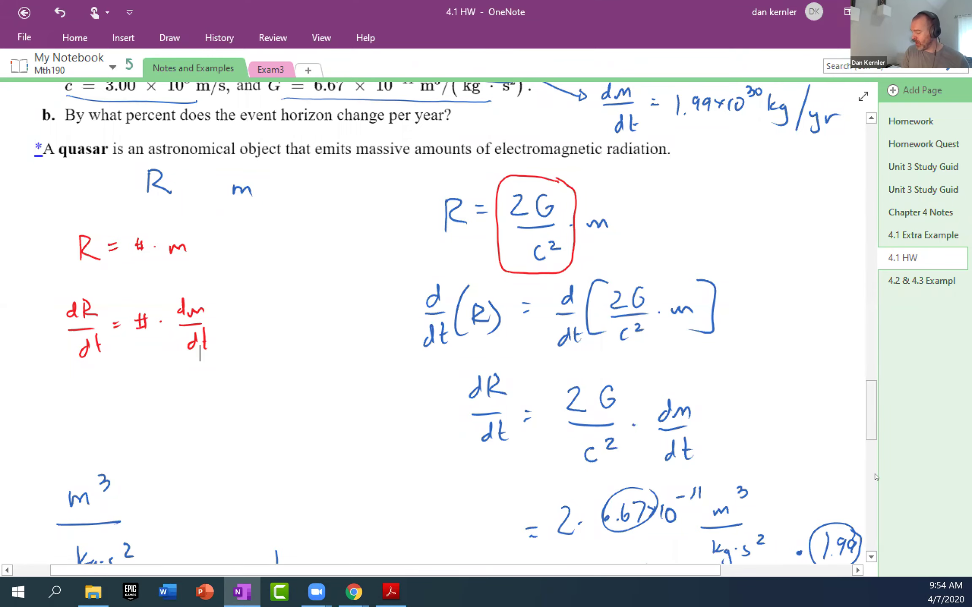
Switch from the notes page to the VitalSource Calculus textbook in the browser
{"action": "left_click", "coordinate": [874, 556]}
{"action": "left_click_drag", "start_coordinate": [874, 557], "coordinate": [874, 557]}
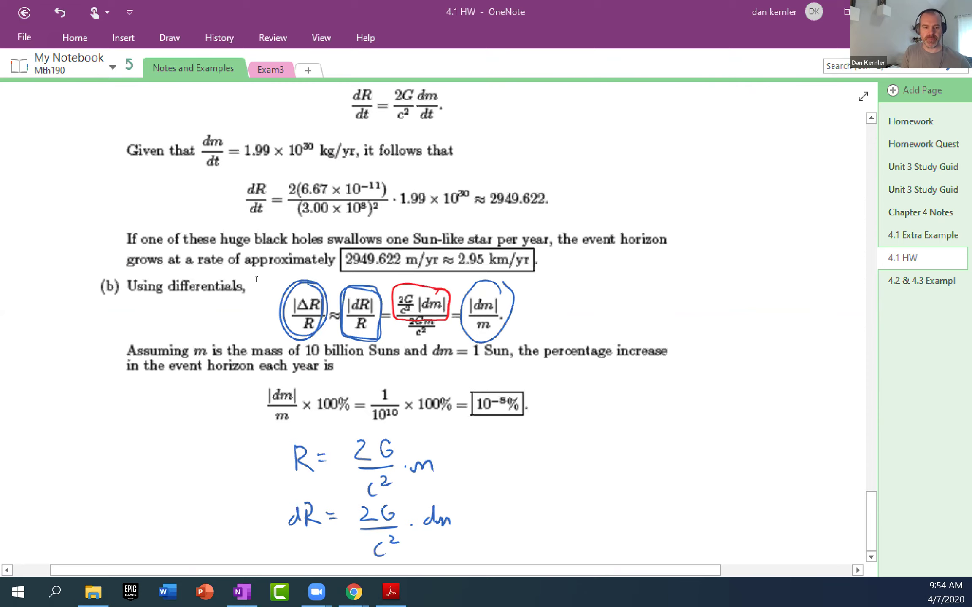
{"action": "key", "text": "alt+Tab"}
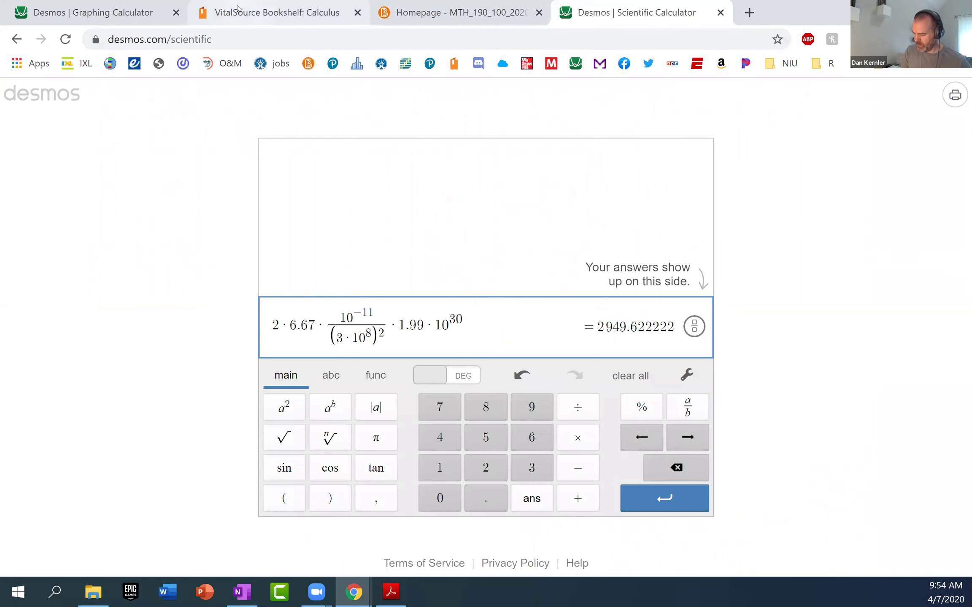
{"action": "key", "text": "ctrl+2"}
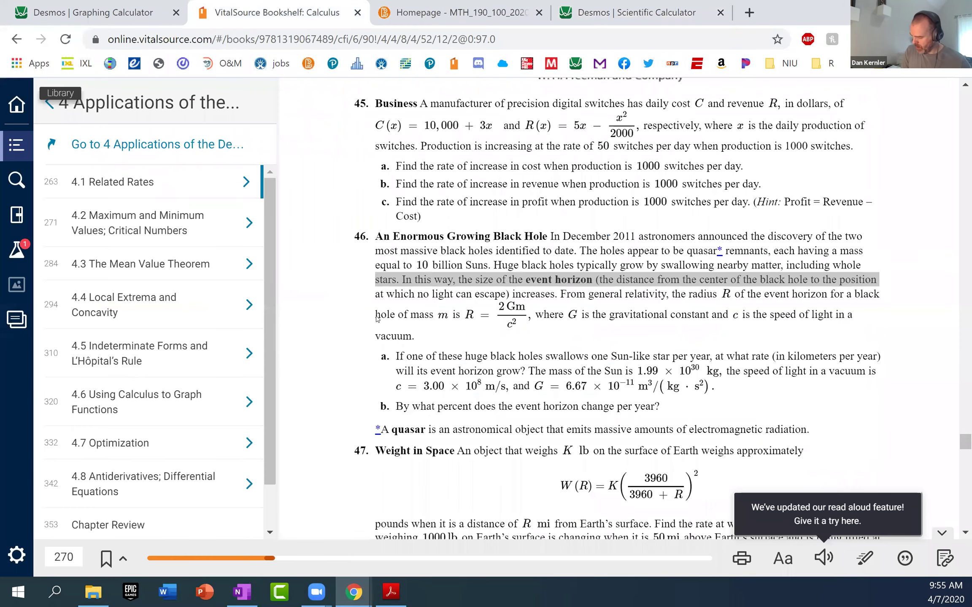
Find exercise 31, Boyle's Law, in the section 4.1 problems and capture its full text as a screen snip
{"action": "scroll", "coordinate": [382, 378], "scroll_direction": "down", "scroll_amount": 5}
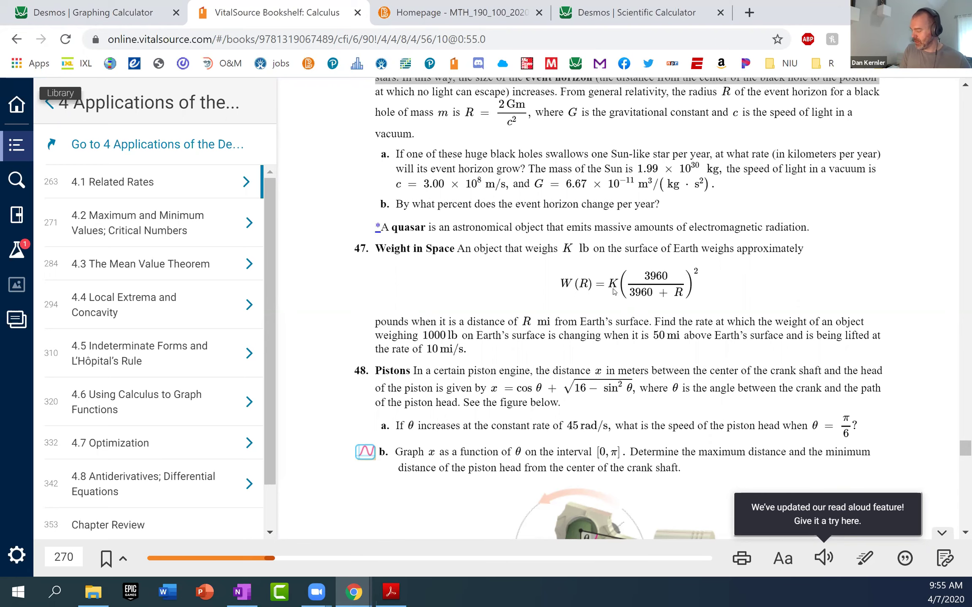
{"action": "scroll", "coordinate": [614, 292], "scroll_direction": "down", "scroll_amount": 10}
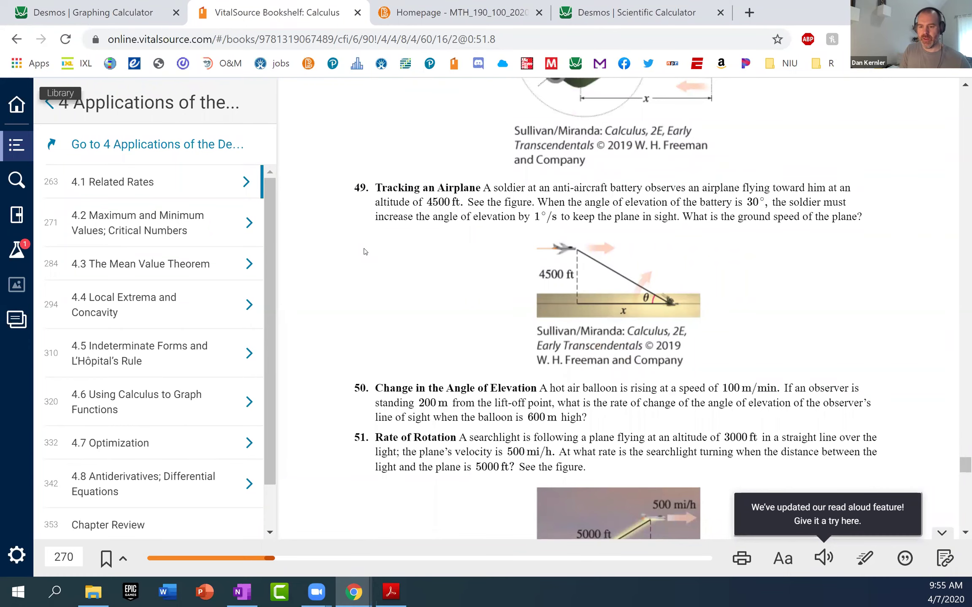
{"action": "scroll", "coordinate": [365, 251], "scroll_direction": "up", "scroll_amount": 10}
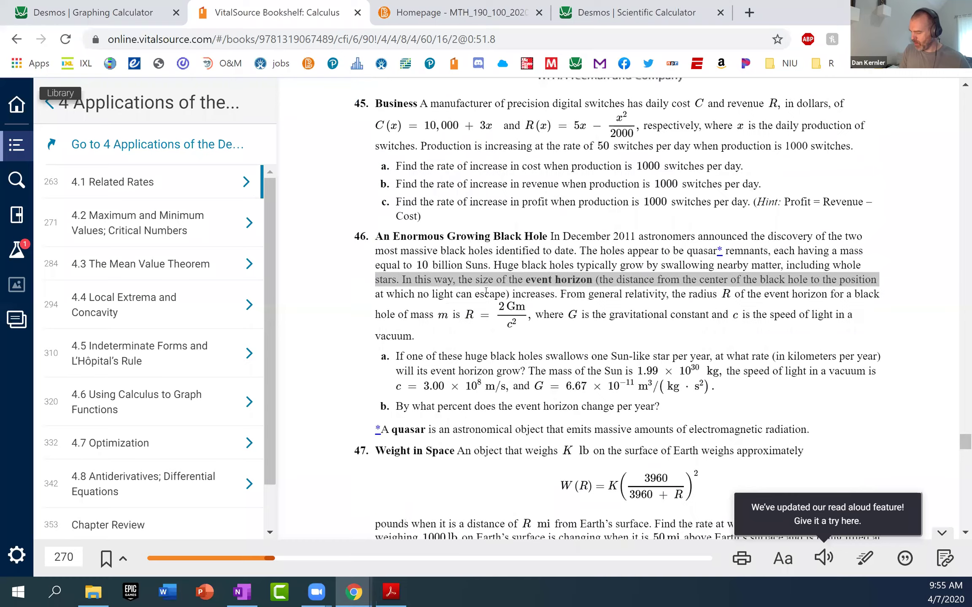
{"action": "scroll", "coordinate": [486, 291], "scroll_direction": "up", "scroll_amount": 15}
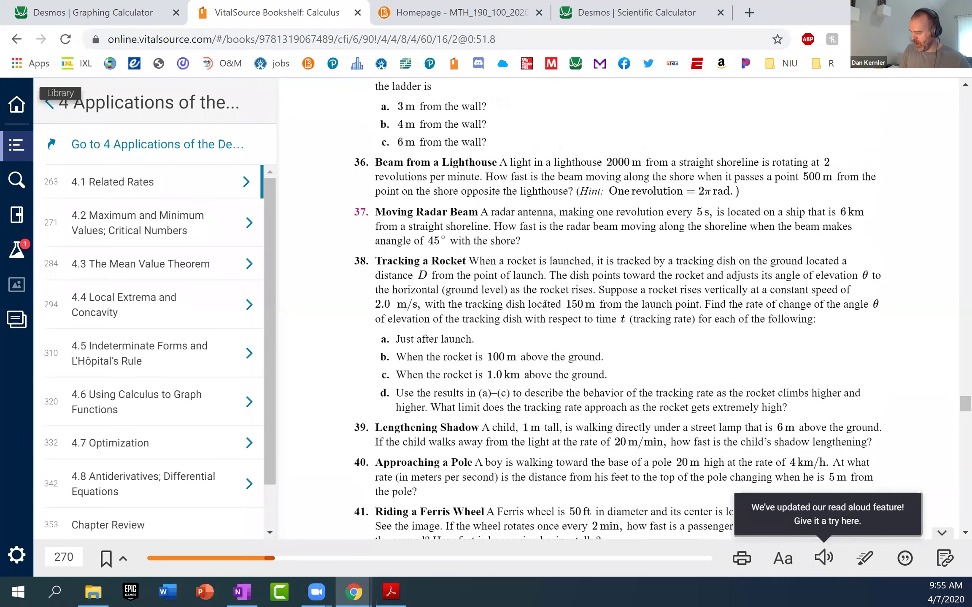
{"action": "scroll", "coordinate": [544, 304], "scroll_direction": "up", "scroll_amount": 10}
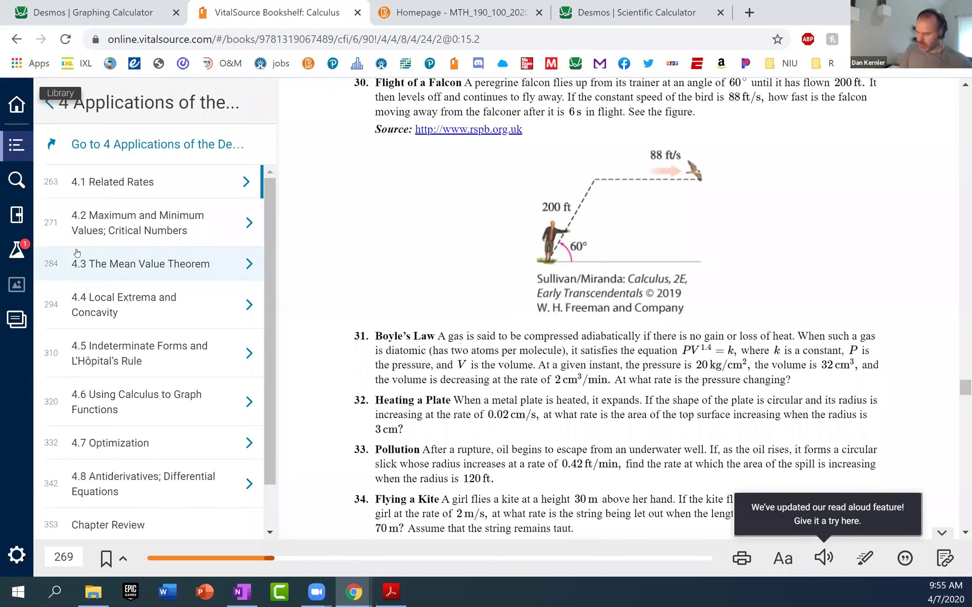
{"action": "key", "text": "super+shift+s"}
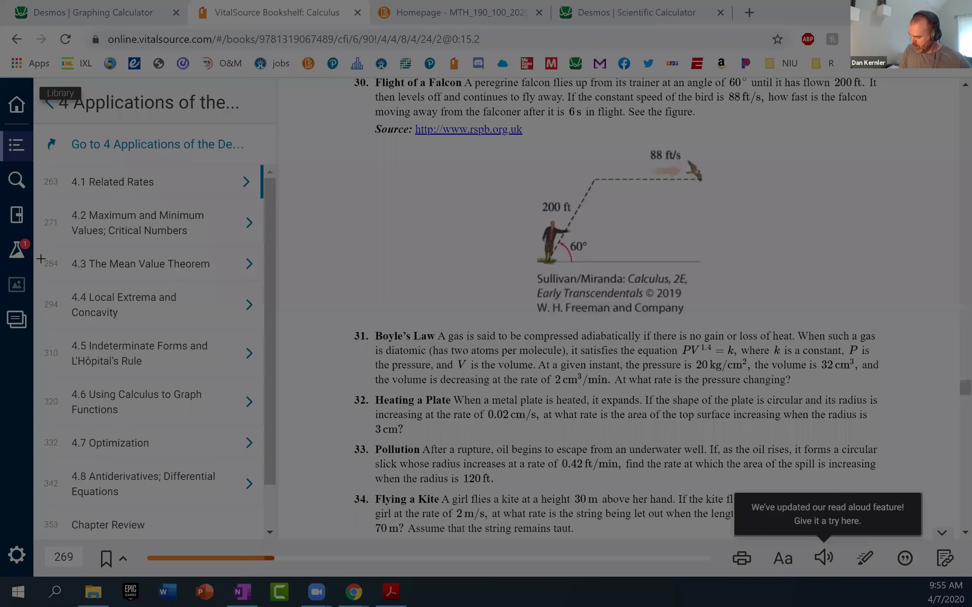
{"action": "left_click_drag", "start_coordinate": [350, 313], "coordinate": [893, 390]}
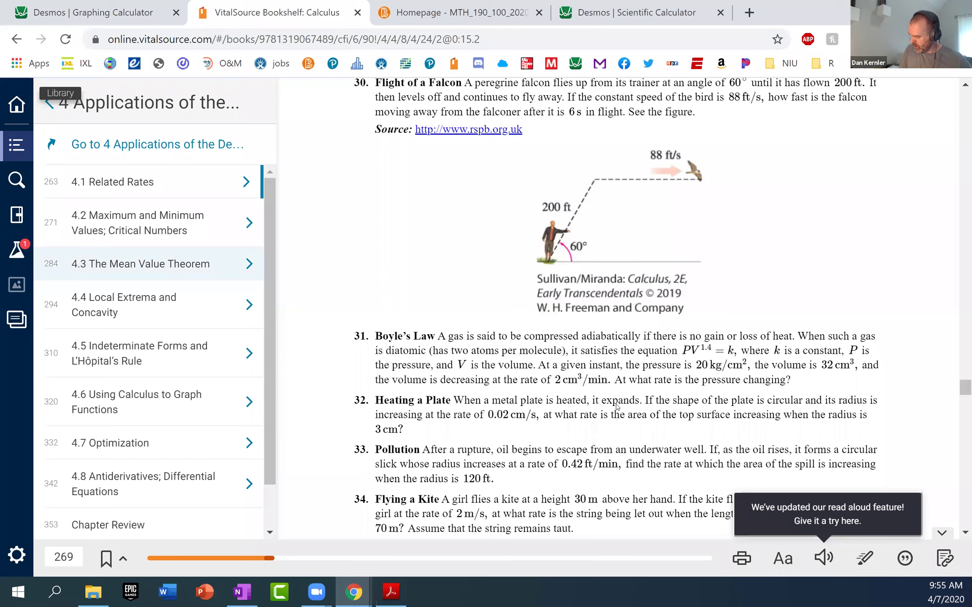
Switch to OneNote and paste the Boyle's Law snip below the handwritten dR equation on the 4.1 HW page
{"action": "left_click", "coordinate": [243, 593]}
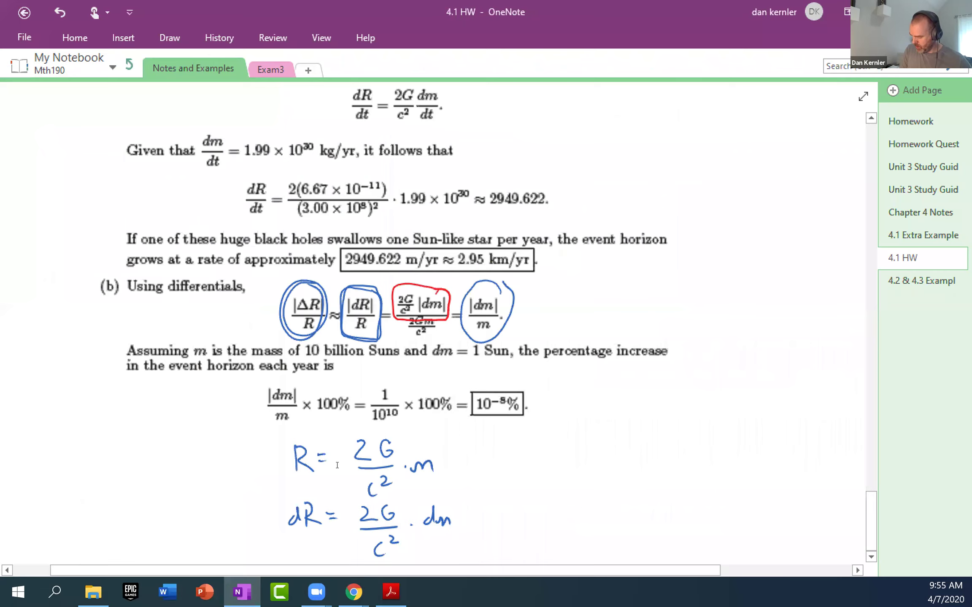
{"action": "left_click", "coordinate": [498, 516]}
{"action": "key", "text": "ctrl+v"}
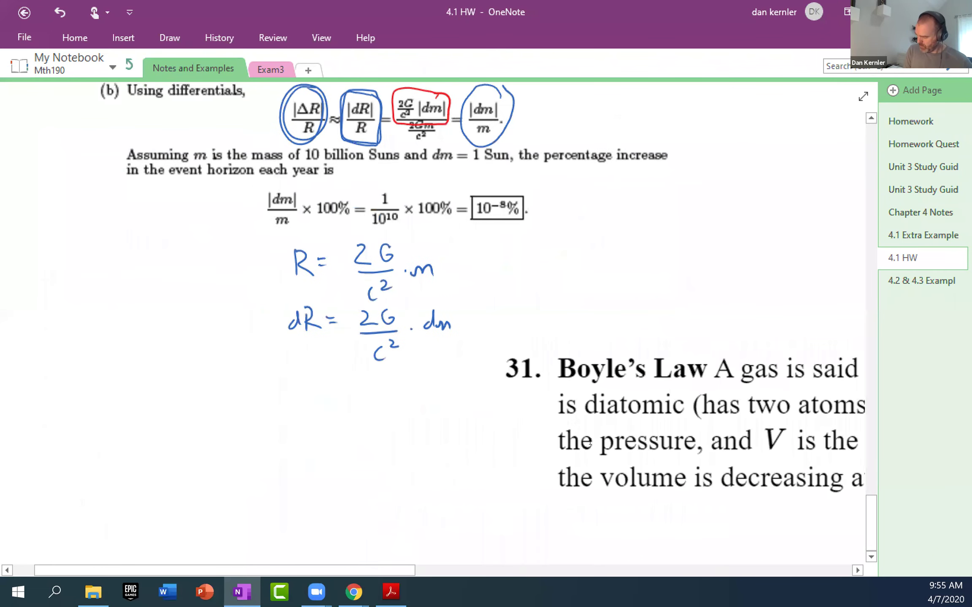
Shrink the pasted Boyle's Law problem to fit the page width and place it directly below the handwritten equations
{"action": "left_click_drag", "start_coordinate": [624, 409], "coordinate": [218, 434]}
{"action": "left_click_drag", "start_coordinate": [90, 329], "coordinate": [568, 403]}
{"action": "left_click_drag", "start_coordinate": [661, 487], "coordinate": [150, 409]}
{"action": "left_click_drag", "start_coordinate": [614, 447], "coordinate": [734, 491]}
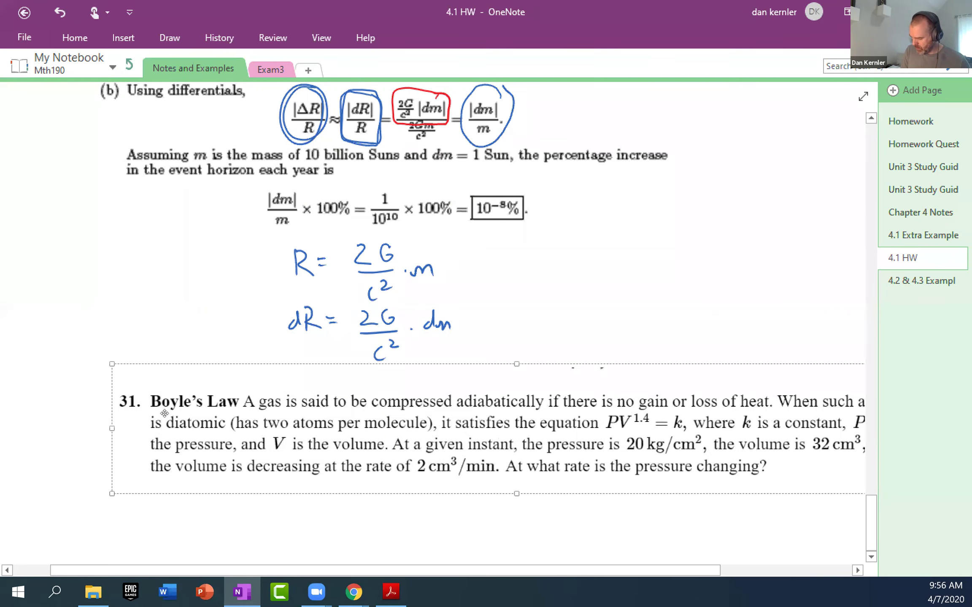
{"action": "left_click_drag", "start_coordinate": [74, 395], "coordinate": [130, 416]}
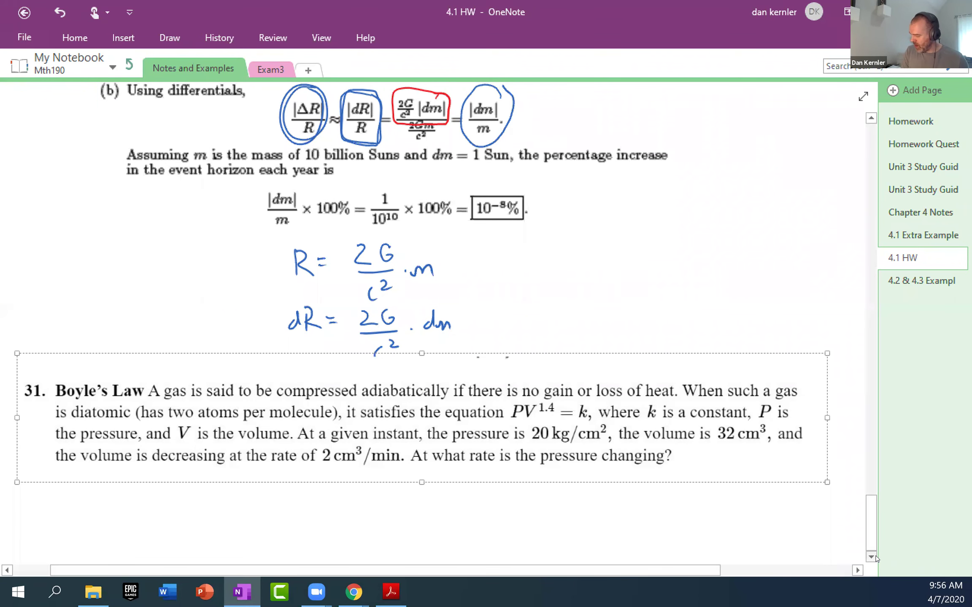
{"action": "scroll", "coordinate": [871, 557], "scroll_direction": "down", "scroll_amount": 3}
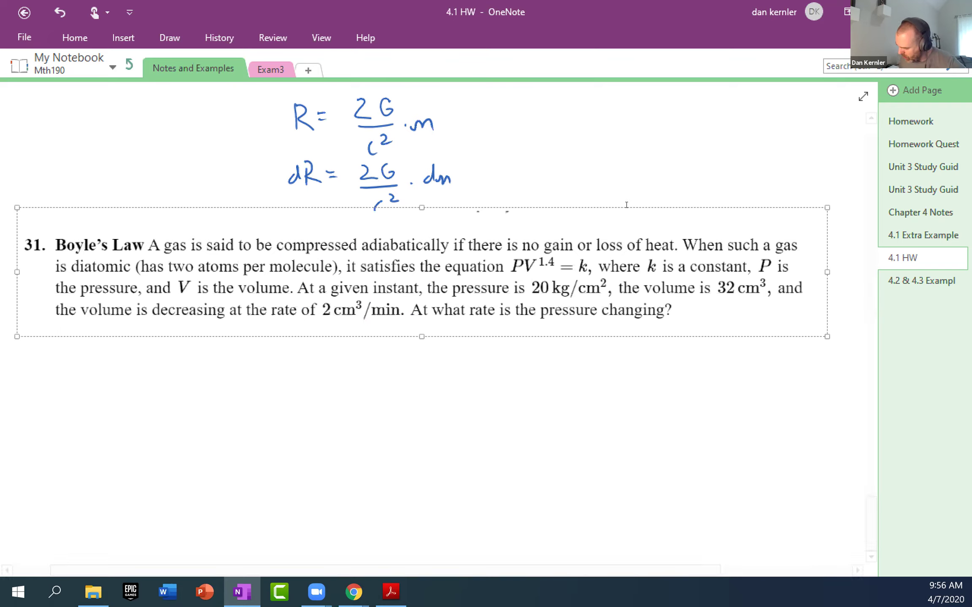
{"action": "mouse_move", "coordinate": [229, 354]}
{"action": "left_mouse_down"}
{"action": "mouse_move", "coordinate": [228, 383]}
{"action": "mouse_move", "coordinate": [264, 359]}
{"action": "mouse_move", "coordinate": [272, 367]}
{"action": "left_mouse_up"}
{"action": "key", "text": "ctrl+z"}
{"action": "key", "text": "ctrl+z"}
{"action": "key", "text": "ctrl+z"}
{"action": "key", "text": "ctrl+z"}
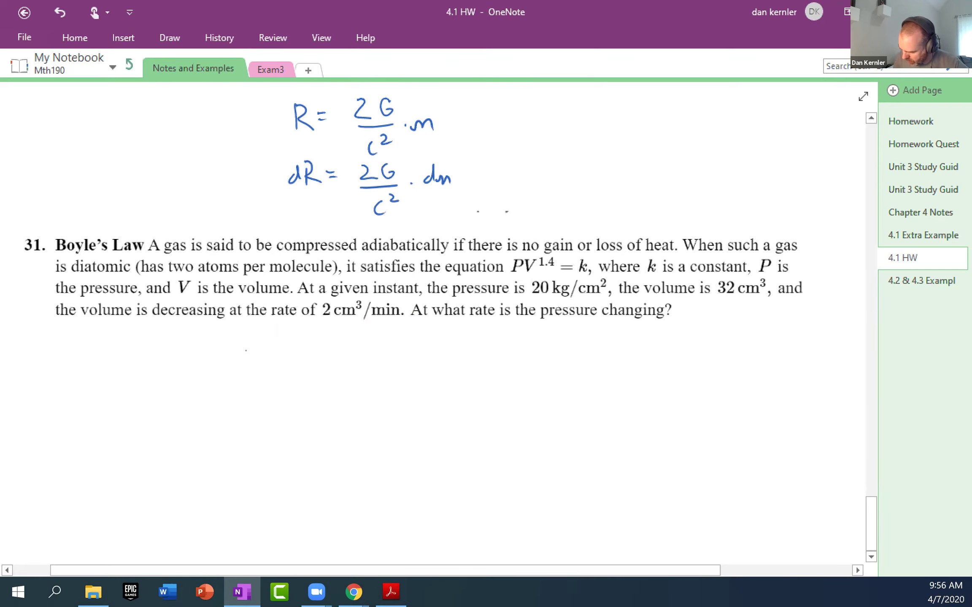
Handwrite the equation PV^1.4 = k in blue ink below the Boyle's Law problem
{"action": "left_click", "coordinate": [170, 37]}
{"action": "left_click", "coordinate": [181, 61]}
{"action": "mouse_move", "coordinate": [223, 347]}
{"action": "left_mouse_down"}
{"action": "mouse_move", "coordinate": [220, 365]}
{"action": "mouse_move", "coordinate": [223, 358]}
{"action": "left_mouse_up"}
{"action": "mouse_move", "coordinate": [239, 348]}
{"action": "left_mouse_down"}
{"action": "mouse_move", "coordinate": [243, 368]}
{"action": "mouse_move", "coordinate": [258, 349]}
{"action": "left_mouse_up"}
{"action": "left_click", "coordinate": [262, 349]}
{"action": "left_click_drag", "start_coordinate": [270, 336], "coordinate": [286, 357]}
{"action": "left_click_drag", "start_coordinate": [280, 363], "coordinate": [286, 362]}
{"action": "mouse_move", "coordinate": [299, 355]}
{"action": "left_mouse_down"}
{"action": "mouse_move", "coordinate": [299, 372]}
{"action": "mouse_move", "coordinate": [312, 372]}
{"action": "left_mouse_up"}
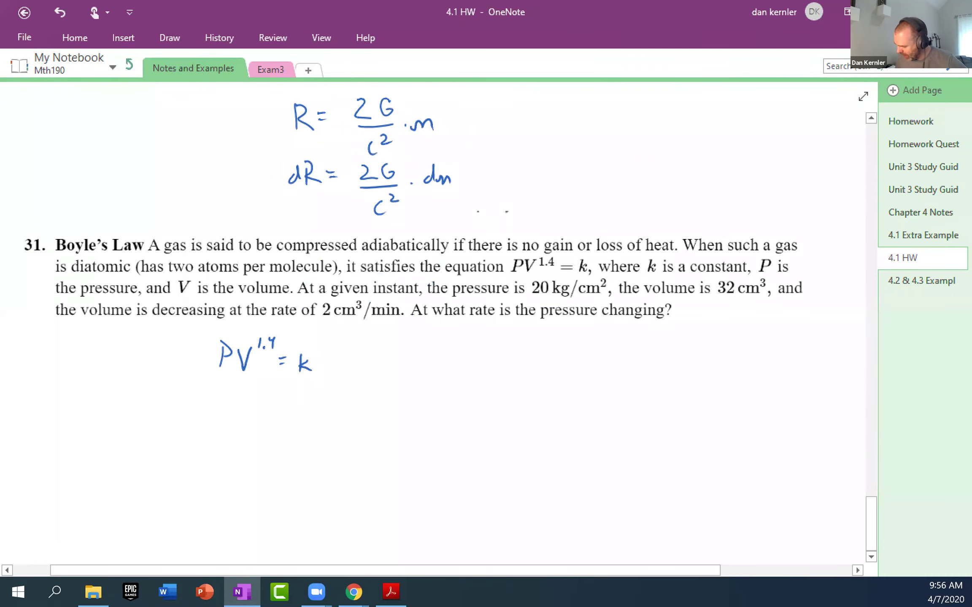
Circle "k is a constant" and underline the definitions of P and V in the problem text
{"action": "mouse_move", "coordinate": [693, 246]}
{"action": "left_mouse_down"}
{"action": "mouse_move", "coordinate": [643, 251]}
{"action": "mouse_move", "coordinate": [674, 278]}
{"action": "mouse_move", "coordinate": [742, 274]}
{"action": "mouse_move", "coordinate": [681, 244]}
{"action": "left_mouse_up"}
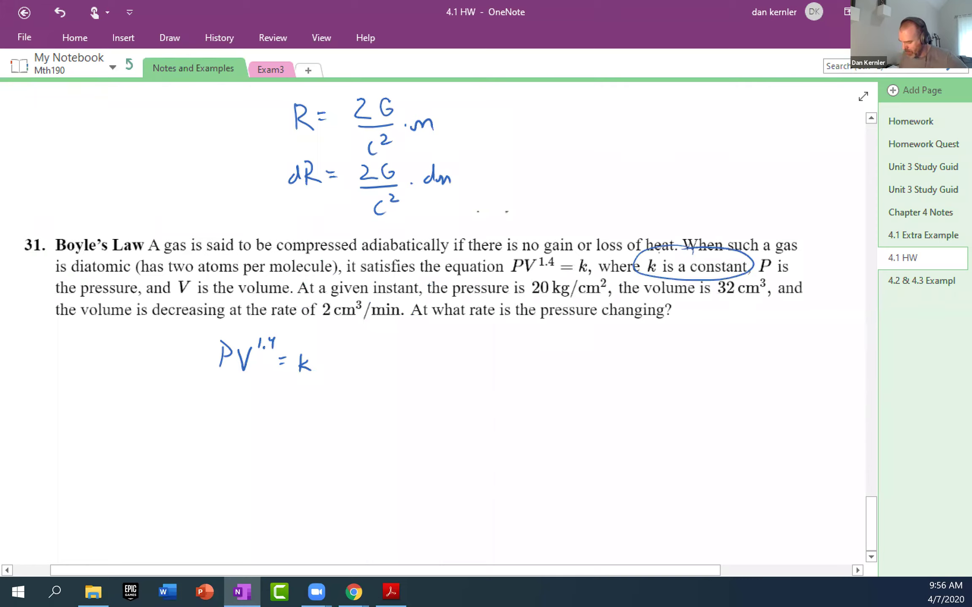
{"action": "left_click_drag", "start_coordinate": [753, 278], "coordinate": [790, 277]}
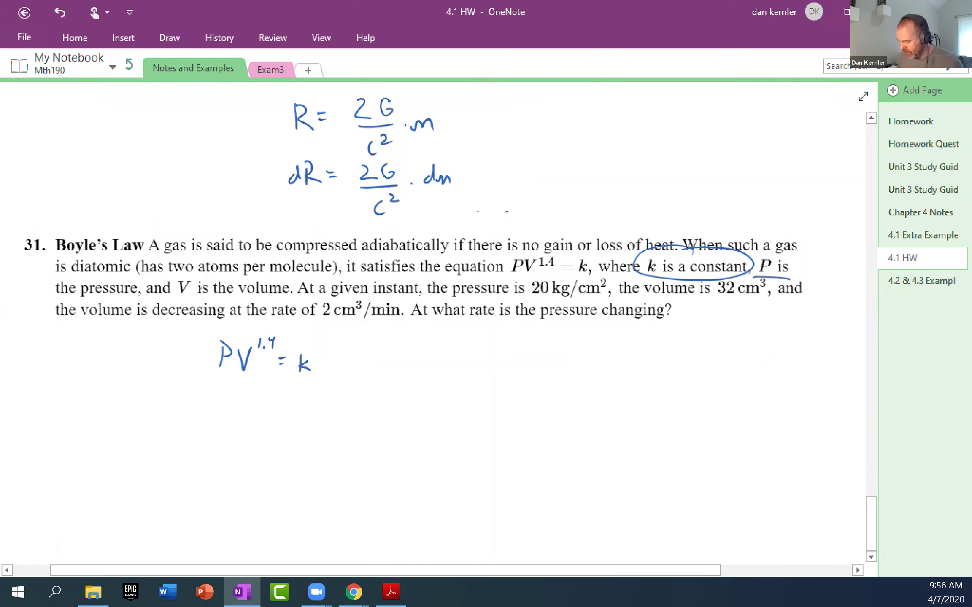
{"action": "left_click_drag", "start_coordinate": [181, 299], "coordinate": [235, 295]}
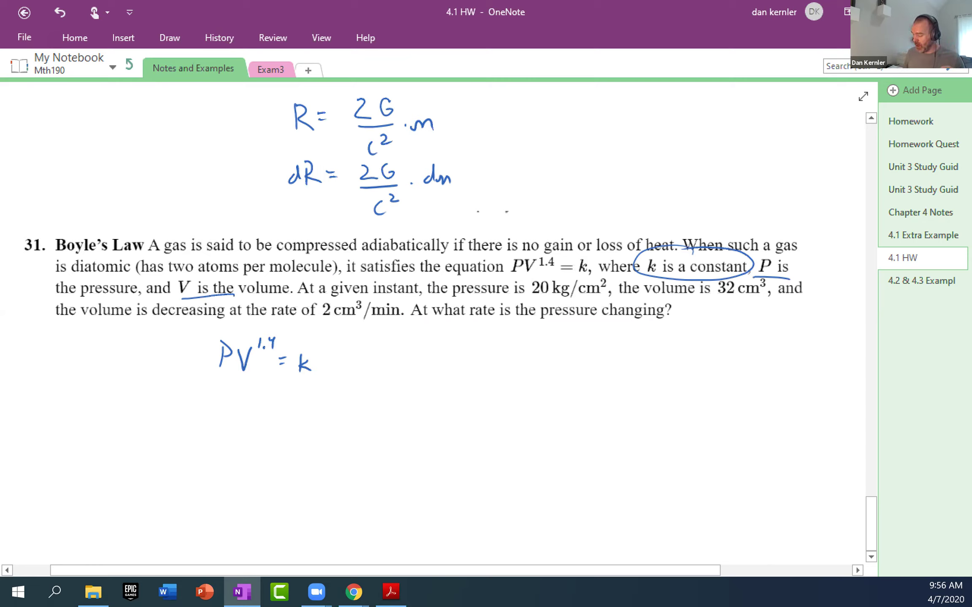
Underline the given pressure and volume, and write P = 20 kg/cm² and V = 32 cm³ below them with arrows
{"action": "mouse_move", "coordinate": [536, 301]}
{"action": "left_mouse_down"}
{"action": "mouse_move", "coordinate": [590, 299]}
{"action": "mouse_move", "coordinate": [570, 340]}
{"action": "mouse_move", "coordinate": [572, 316]}
{"action": "mouse_move", "coordinate": [577, 358]}
{"action": "left_mouse_up"}
{"action": "mouse_move", "coordinate": [576, 340]}
{"action": "left_mouse_down"}
{"action": "mouse_move", "coordinate": [577, 350]}
{"action": "mouse_move", "coordinate": [603, 344]}
{"action": "left_mouse_up"}
{"action": "left_click_drag", "start_coordinate": [592, 352], "coordinate": [625, 354]}
{"action": "left_click_drag", "start_coordinate": [625, 341], "coordinate": [624, 341]}
{"action": "mouse_move", "coordinate": [634, 339]}
{"action": "left_mouse_down"}
{"action": "mouse_move", "coordinate": [639, 368]}
{"action": "mouse_move", "coordinate": [654, 357]}
{"action": "left_mouse_up"}
{"action": "left_click_drag", "start_coordinate": [667, 352], "coordinate": [691, 346]}
{"action": "mouse_move", "coordinate": [705, 302]}
{"action": "left_mouse_down"}
{"action": "mouse_move", "coordinate": [756, 299]}
{"action": "mouse_move", "coordinate": [744, 332]}
{"action": "mouse_move", "coordinate": [742, 319]}
{"action": "left_mouse_up"}
{"action": "mouse_move", "coordinate": [748, 344]}
{"action": "left_mouse_down"}
{"action": "mouse_move", "coordinate": [753, 358]}
{"action": "mouse_move", "coordinate": [762, 342]}
{"action": "left_mouse_up"}
{"action": "left_click_drag", "start_coordinate": [765, 344], "coordinate": [771, 343]}
{"action": "left_click_drag", "start_coordinate": [764, 349], "coordinate": [778, 354]}
{"action": "mouse_move", "coordinate": [787, 345]}
{"action": "left_mouse_down"}
{"action": "mouse_move", "coordinate": [796, 354]}
{"action": "mouse_move", "coordinate": [835, 350]}
{"action": "left_mouse_up"}
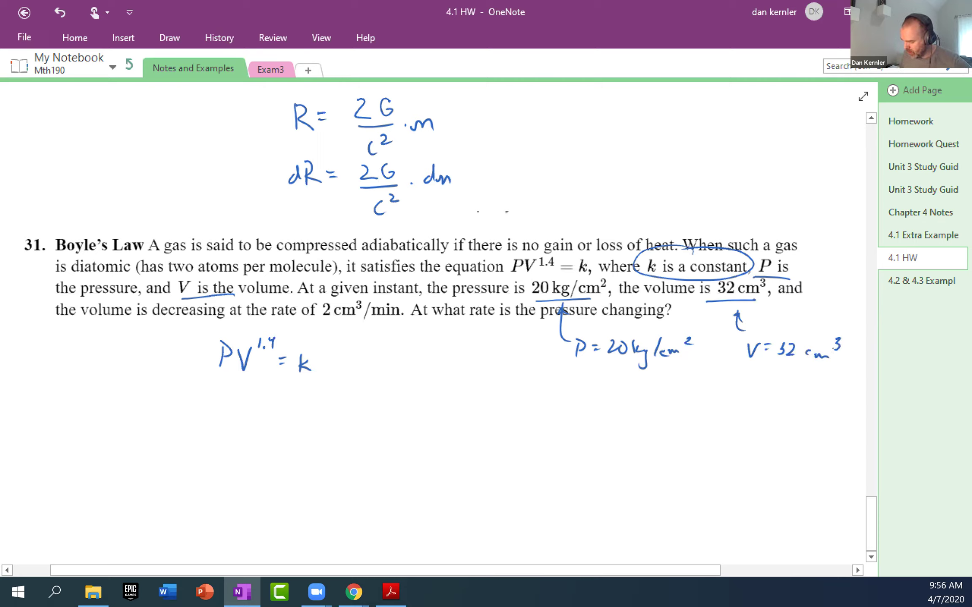
Underline the volume's rate of decrease and write dV/dt = -2 cm³/min below it with an arrow
{"action": "mouse_move", "coordinate": [190, 319]}
{"action": "left_mouse_down"}
{"action": "mouse_move", "coordinate": [378, 322]}
{"action": "mouse_move", "coordinate": [381, 358]}
{"action": "mouse_move", "coordinate": [396, 358]}
{"action": "left_mouse_up"}
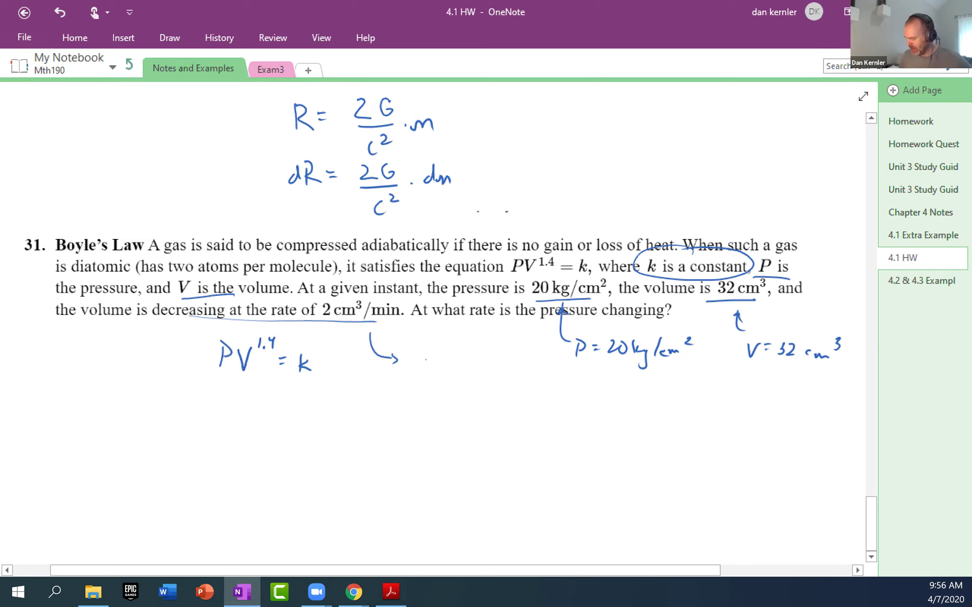
{"action": "mouse_move", "coordinate": [429, 358]}
{"action": "left_mouse_down"}
{"action": "mouse_move", "coordinate": [421, 370]}
{"action": "mouse_move", "coordinate": [430, 353]}
{"action": "left_mouse_up"}
{"action": "mouse_move", "coordinate": [433, 354]}
{"action": "left_mouse_down"}
{"action": "mouse_move", "coordinate": [445, 353]}
{"action": "mouse_move", "coordinate": [430, 405]}
{"action": "mouse_move", "coordinate": [439, 404]}
{"action": "left_mouse_up"}
{"action": "left_click_drag", "start_coordinate": [436, 393], "coordinate": [464, 371]}
{"action": "left_click_drag", "start_coordinate": [458, 376], "coordinate": [509, 381]}
{"action": "mouse_move", "coordinate": [517, 374]}
{"action": "left_mouse_down"}
{"action": "mouse_move", "coordinate": [530, 382]}
{"action": "mouse_move", "coordinate": [537, 370]}
{"action": "mouse_move", "coordinate": [541, 389]}
{"action": "mouse_move", "coordinate": [571, 392]}
{"action": "left_mouse_up"}
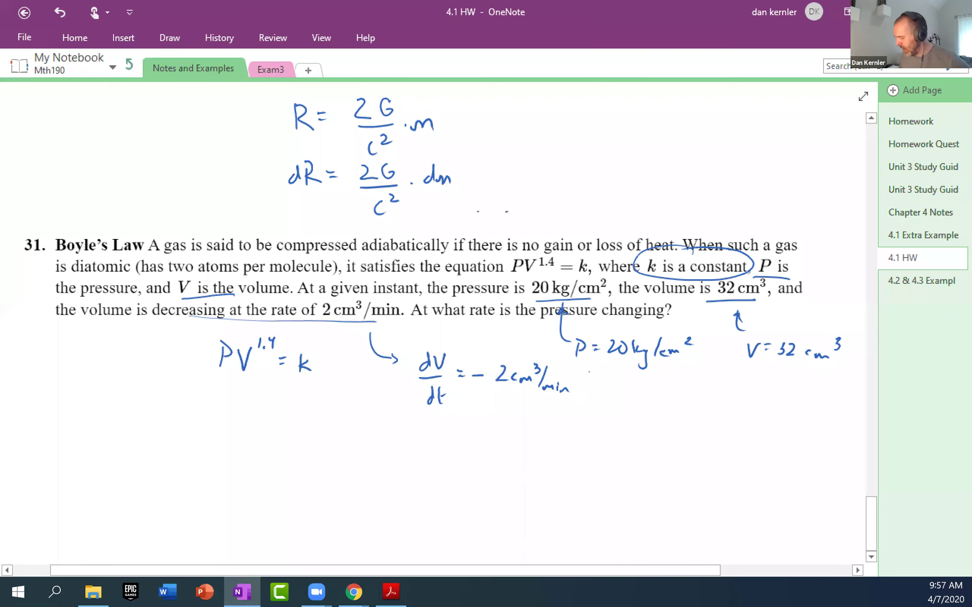
Underline the handwritten P and V values and circle "At a given instant" in the problem text
{"action": "left_click_drag", "start_coordinate": [590, 371], "coordinate": [689, 378]}
{"action": "left_click_drag", "start_coordinate": [750, 379], "coordinate": [818, 379]}
{"action": "mouse_move", "coordinate": [367, 277]}
{"action": "left_mouse_down"}
{"action": "mouse_move", "coordinate": [371, 304]}
{"action": "mouse_move", "coordinate": [352, 270]}
{"action": "left_mouse_up"}
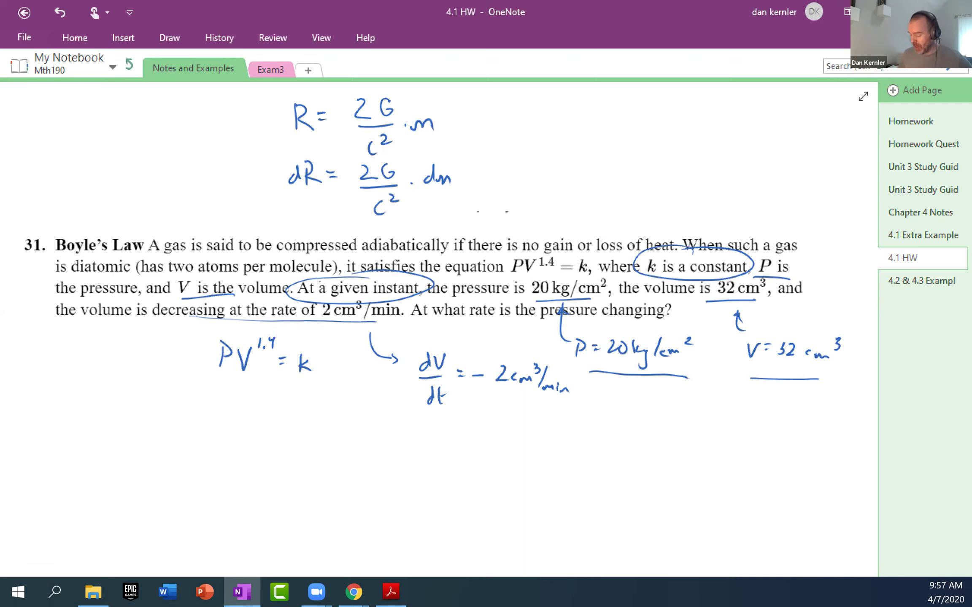
{"action": "left_click_drag", "start_coordinate": [208, 380], "coordinate": [243, 383]}
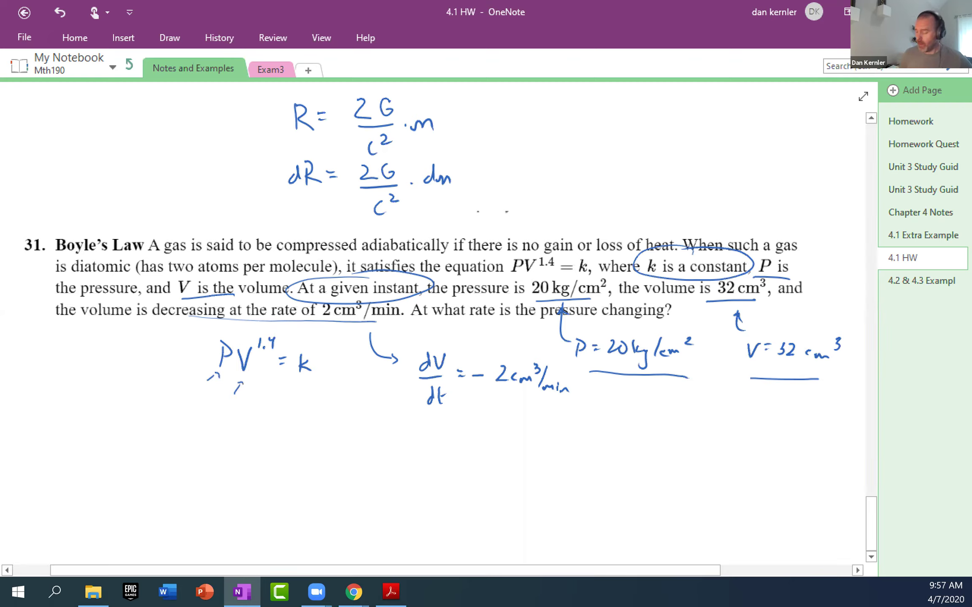
{"action": "left_click", "coordinate": [214, 377]}
{"action": "left_click", "coordinate": [239, 387]}
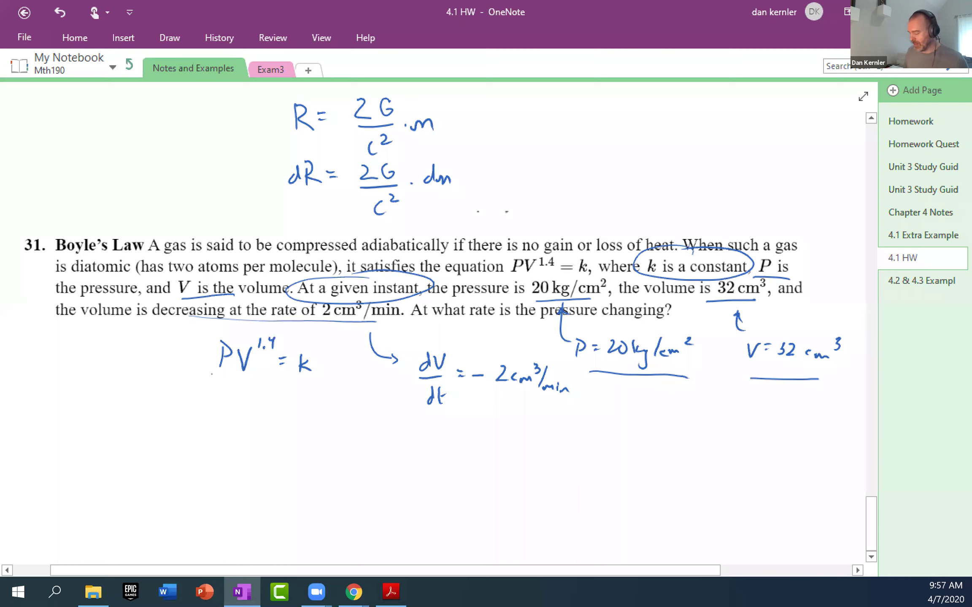
Write "find: dP/dt" below the given values
{"action": "left_click", "coordinate": [871, 558]}
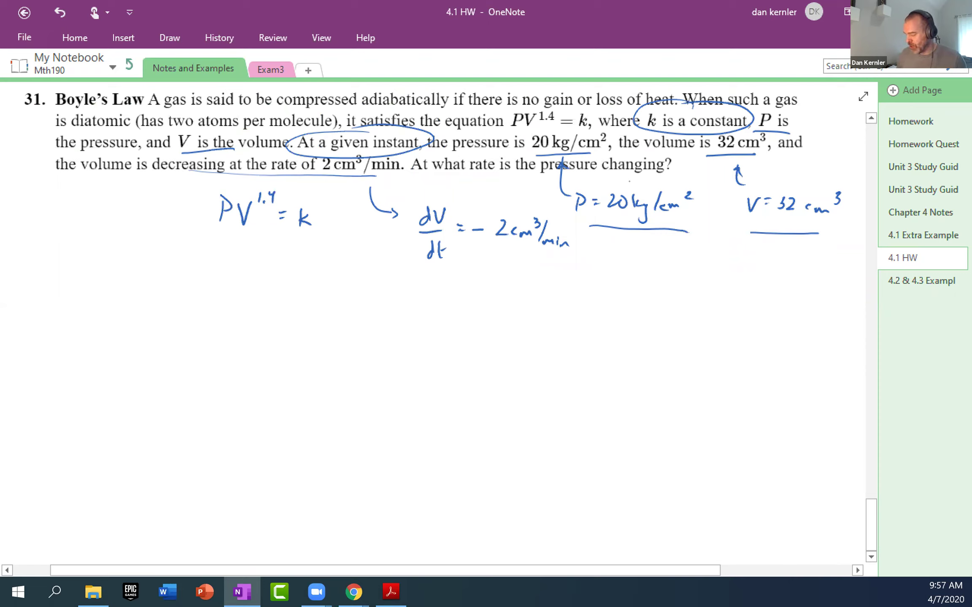
{"action": "mouse_move", "coordinate": [524, 280]}
{"action": "left_mouse_down"}
{"action": "mouse_move", "coordinate": [517, 307]}
{"action": "mouse_move", "coordinate": [531, 290]}
{"action": "mouse_move", "coordinate": [548, 304]}
{"action": "mouse_move", "coordinate": [583, 299]}
{"action": "left_mouse_up"}
{"action": "left_click", "coordinate": [555, 298]}
{"action": "left_click", "coordinate": [555, 304]}
{"action": "mouse_move", "coordinate": [576, 310]}
{"action": "left_mouse_down"}
{"action": "mouse_move", "coordinate": [572, 319]}
{"action": "mouse_move", "coordinate": [584, 319]}
{"action": "left_mouse_up"}
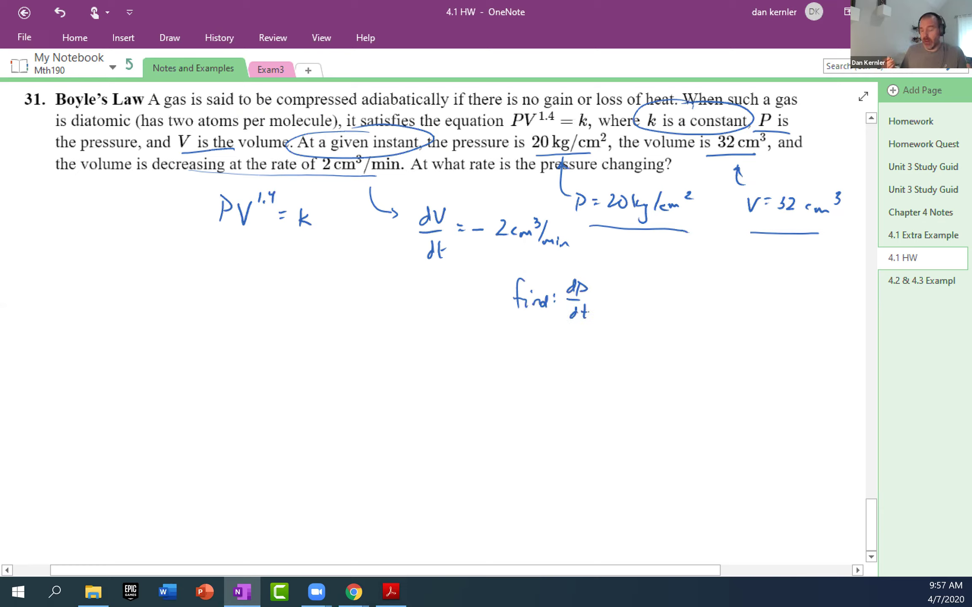
Divide both sides of PV^1.4 = k by V^1.4, cancel the left factor, and write P = k/V^1.4 underneath
{"action": "mouse_move", "coordinate": [217, 237]}
{"action": "left_mouse_down"}
{"action": "mouse_move", "coordinate": [264, 233]}
{"action": "mouse_move", "coordinate": [231, 257]}
{"action": "mouse_move", "coordinate": [235, 271]}
{"action": "mouse_move", "coordinate": [265, 251]}
{"action": "left_mouse_up"}
{"action": "mouse_move", "coordinate": [263, 246]}
{"action": "left_mouse_down"}
{"action": "mouse_move", "coordinate": [264, 255]}
{"action": "mouse_move", "coordinate": [324, 239]}
{"action": "mouse_move", "coordinate": [313, 253]}
{"action": "left_mouse_up"}
{"action": "left_click_drag", "start_coordinate": [317, 252], "coordinate": [332, 256]}
{"action": "left_click_drag", "start_coordinate": [330, 252], "coordinate": [330, 263]}
{"action": "left_click_drag", "start_coordinate": [262, 186], "coordinate": [243, 267]}
{"action": "mouse_move", "coordinate": [243, 316]}
{"action": "left_mouse_down"}
{"action": "mouse_move", "coordinate": [243, 342]}
{"action": "mouse_move", "coordinate": [245, 331]}
{"action": "left_mouse_up"}
{"action": "left_click_drag", "start_coordinate": [298, 303], "coordinate": [299, 318]}
{"action": "mouse_move", "coordinate": [307, 309]}
{"action": "left_mouse_down"}
{"action": "mouse_move", "coordinate": [306, 338]}
{"action": "mouse_move", "coordinate": [323, 346]}
{"action": "left_mouse_up"}
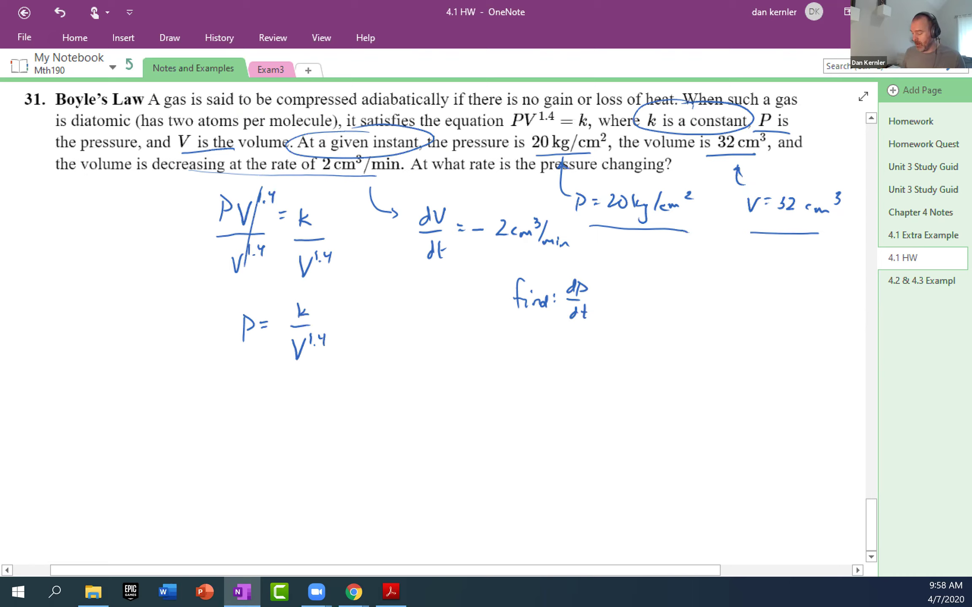
Rewrite the pressure equation with a negative exponent as P = kV^-1.4 on the next line
{"action": "mouse_move", "coordinate": [245, 378]}
{"action": "left_mouse_down"}
{"action": "mouse_move", "coordinate": [244, 404]}
{"action": "mouse_move", "coordinate": [245, 392]}
{"action": "left_mouse_up"}
{"action": "left_click_drag", "start_coordinate": [260, 390], "coordinate": [267, 395]}
{"action": "mouse_move", "coordinate": [284, 385]}
{"action": "left_mouse_down"}
{"action": "mouse_move", "coordinate": [285, 403]}
{"action": "mouse_move", "coordinate": [312, 404]}
{"action": "mouse_move", "coordinate": [330, 370]}
{"action": "left_mouse_up"}
{"action": "mouse_move", "coordinate": [335, 368]}
{"action": "left_mouse_down"}
{"action": "mouse_move", "coordinate": [336, 379]}
{"action": "mouse_move", "coordinate": [350, 377]}
{"action": "left_mouse_up"}
{"action": "left_click", "coordinate": [341, 377]}
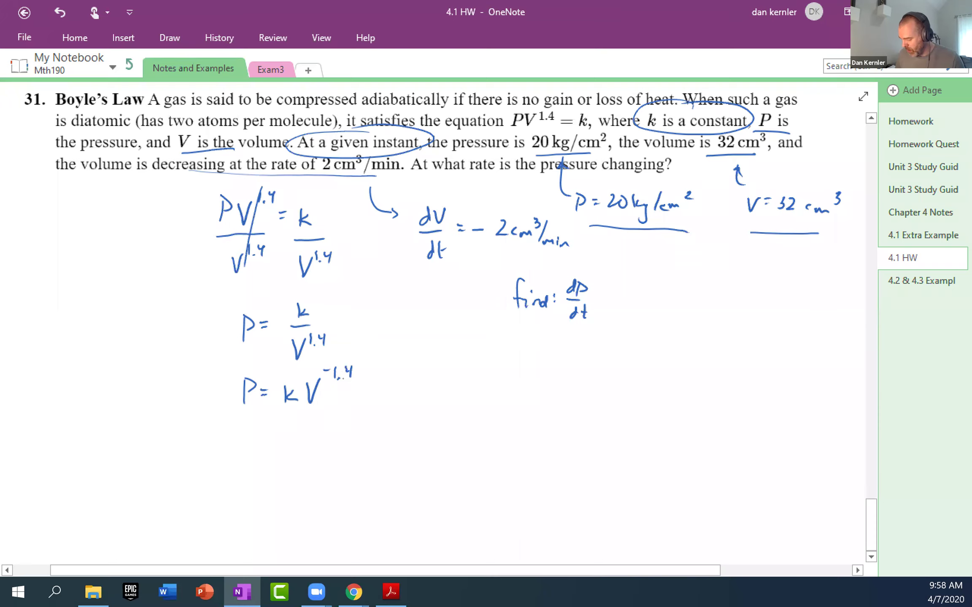
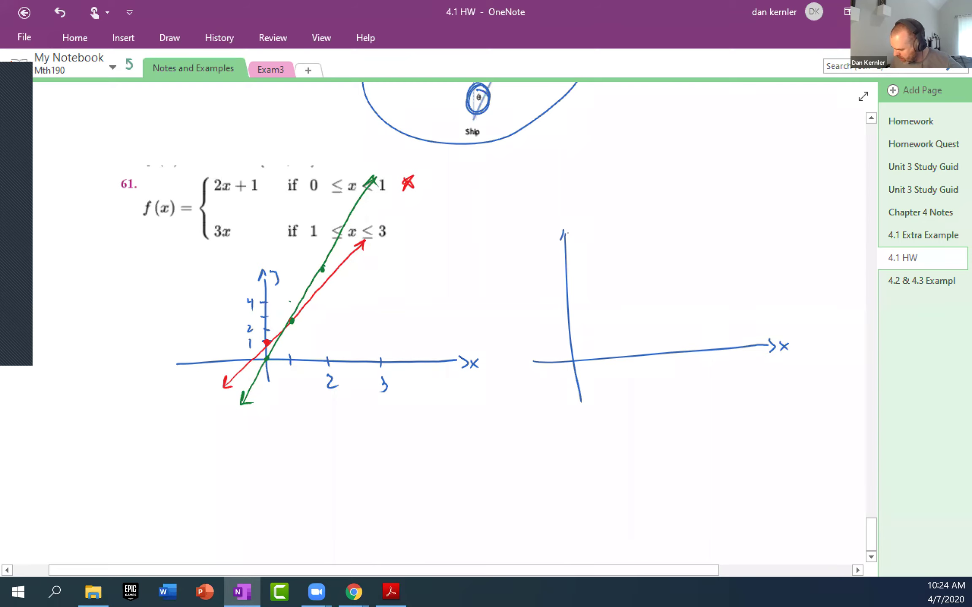
Add tick marks to exercise 61's second graph, labelling 2 and 4 on the x-axis and 2, 4, 6, 8 on the y-axis
{"action": "mouse_move", "coordinate": [613, 353]}
{"action": "left_mouse_down"}
{"action": "mouse_move", "coordinate": [614, 366]}
{"action": "mouse_move", "coordinate": [697, 358]}
{"action": "left_mouse_up"}
{"action": "left_click_drag", "start_coordinate": [652, 386], "coordinate": [663, 391]}
{"action": "left_click_drag", "start_coordinate": [746, 341], "coordinate": [745, 350]}
{"action": "left_click_drag", "start_coordinate": [743, 369], "coordinate": [744, 383]}
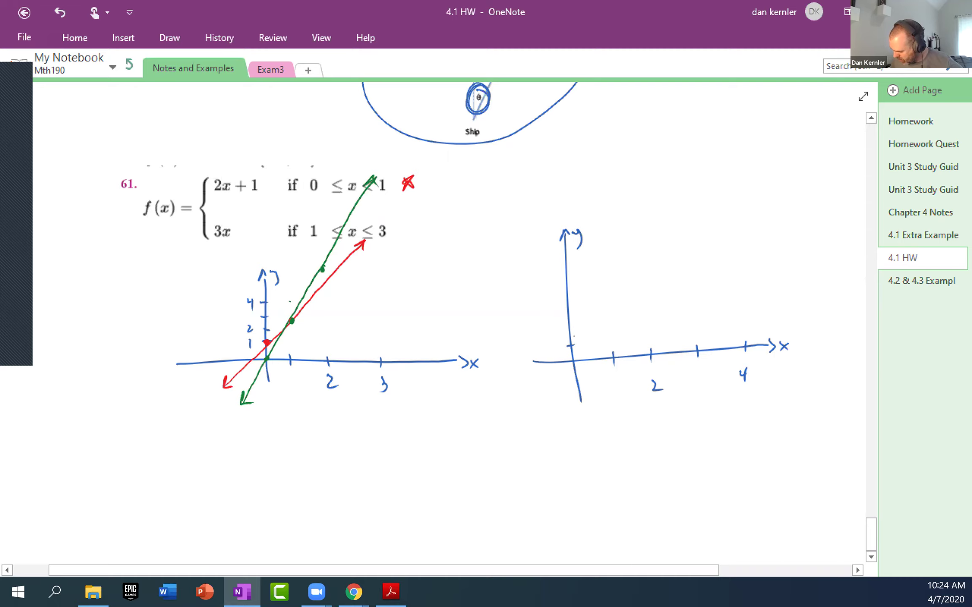
{"action": "mouse_move", "coordinate": [548, 333]}
{"action": "left_mouse_down"}
{"action": "mouse_move", "coordinate": [557, 340]}
{"action": "mouse_move", "coordinate": [574, 316]}
{"action": "mouse_move", "coordinate": [552, 306]}
{"action": "left_mouse_up"}
{"action": "left_click_drag", "start_coordinate": [550, 300], "coordinate": [550, 311]}
{"action": "mouse_move", "coordinate": [549, 273]}
{"action": "left_mouse_down"}
{"action": "mouse_move", "coordinate": [571, 261]}
{"action": "mouse_move", "coordinate": [547, 246]}
{"action": "left_mouse_up"}
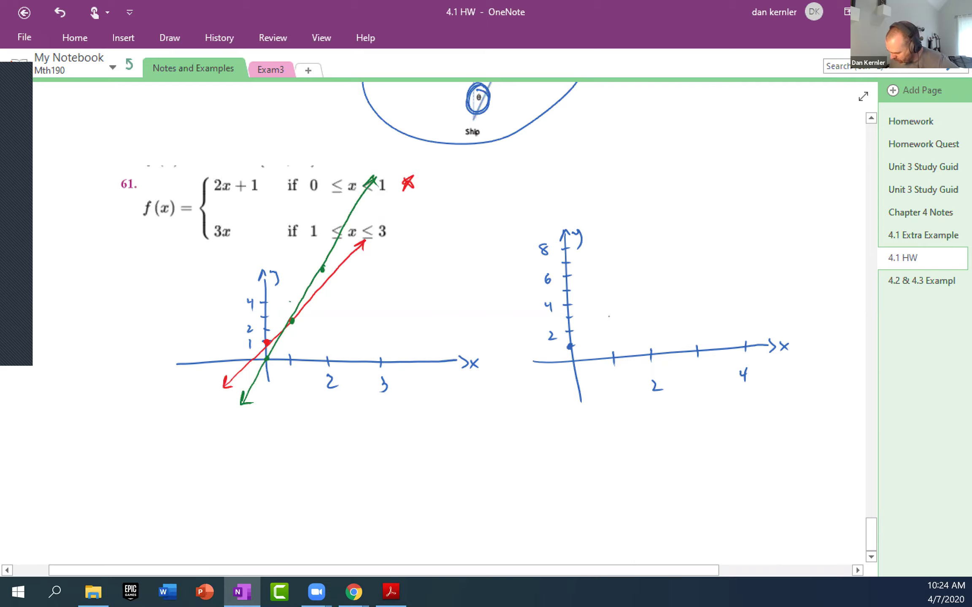
Draw the piecewise function on the second graph as line segments from (0, 1) to (1, 3) and on to (3, 9)
{"action": "left_click_drag", "start_coordinate": [570, 346], "coordinate": [608, 314]}
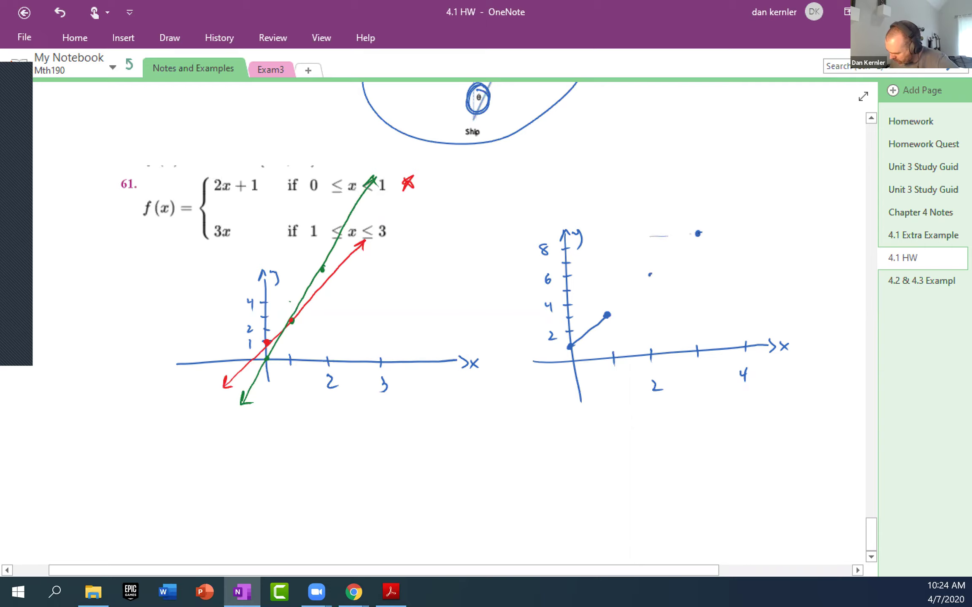
{"action": "left_click_drag", "start_coordinate": [607, 315], "coordinate": [698, 233]}
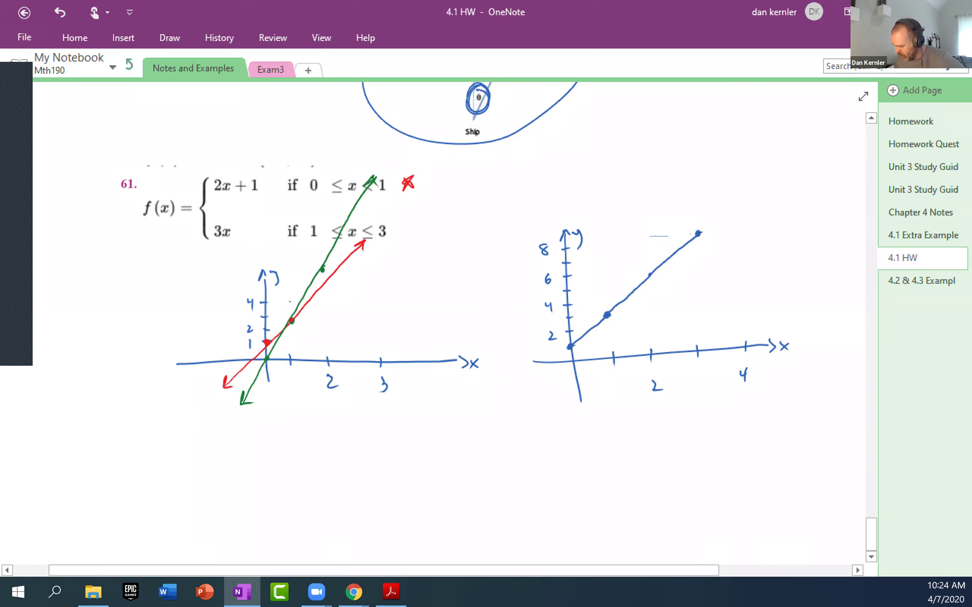
Label the second graph's two line segments with arrows and their slopes, m = 2 and m = 3
{"action": "mouse_move", "coordinate": [608, 341]}
{"action": "left_mouse_down"}
{"action": "mouse_move", "coordinate": [593, 333]}
{"action": "mouse_move", "coordinate": [638, 340]}
{"action": "left_mouse_up"}
{"action": "mouse_move", "coordinate": [652, 287]}
{"action": "left_mouse_down"}
{"action": "mouse_move", "coordinate": [674, 315]}
{"action": "mouse_move", "coordinate": [689, 315]}
{"action": "left_mouse_up"}
{"action": "left_click", "coordinate": [679, 307]}
{"action": "left_click", "coordinate": [680, 312]}
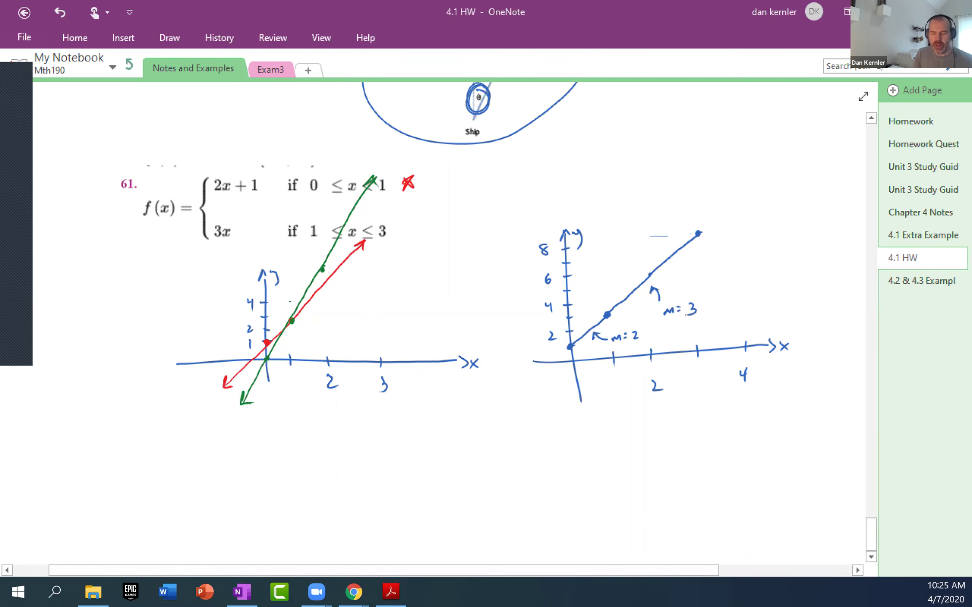
Switch to the Desmos graphing calculator and graph y = 2x + 1 restricted to 0 ≤ x < 1
{"action": "key", "text": "alt+Tab"}
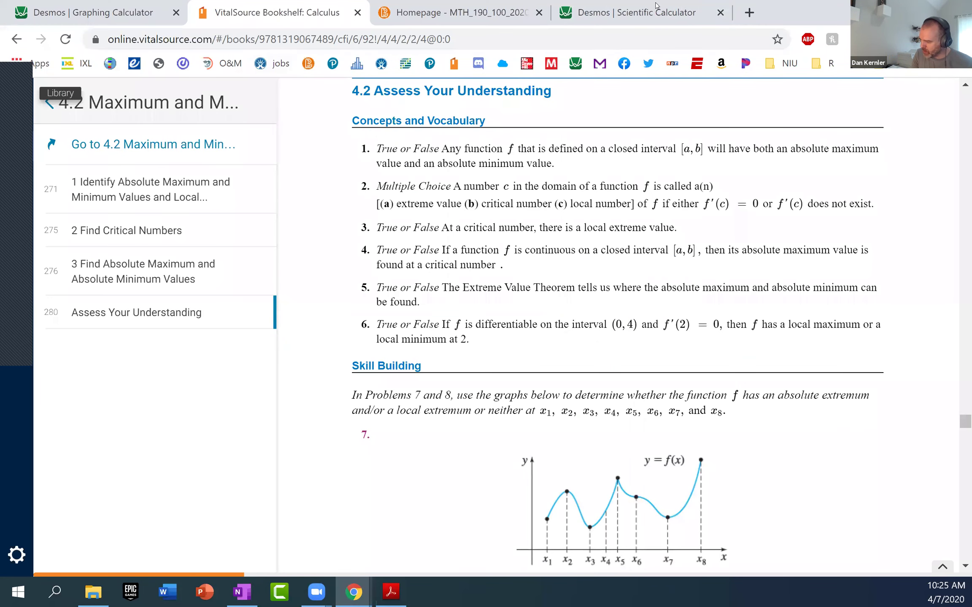
{"action": "left_click", "coordinate": [44, 16]}
{"action": "left_click", "coordinate": [134, 167]}
{"action": "type", "text": "y="}
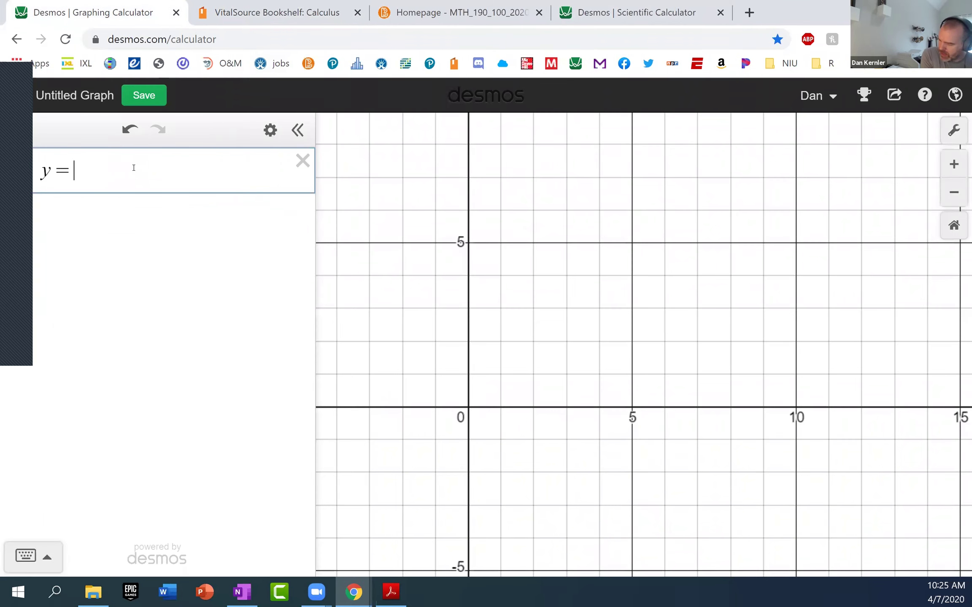
{"action": "type", "text": "2x"}
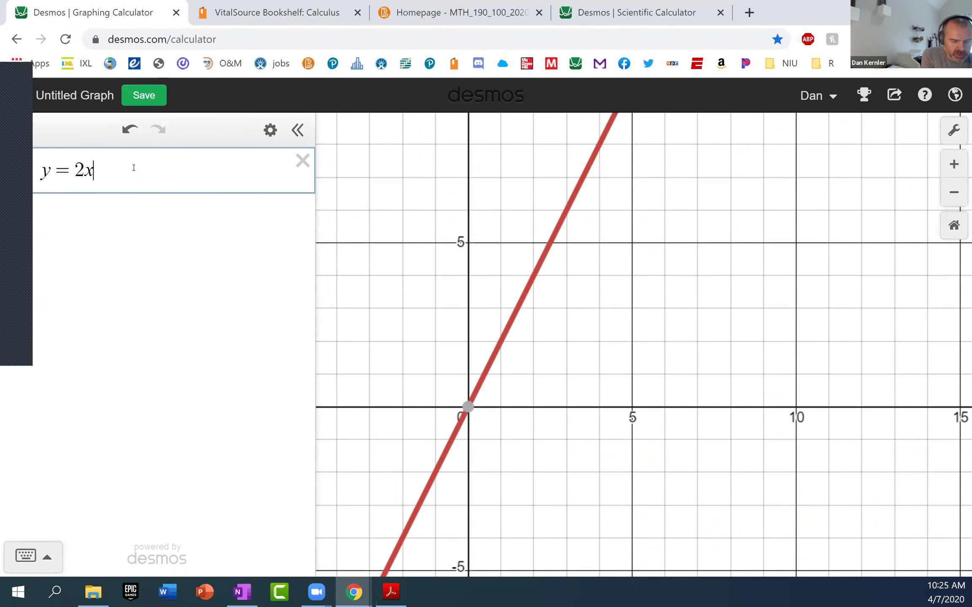
{"action": "type", "text": "+1{0"}
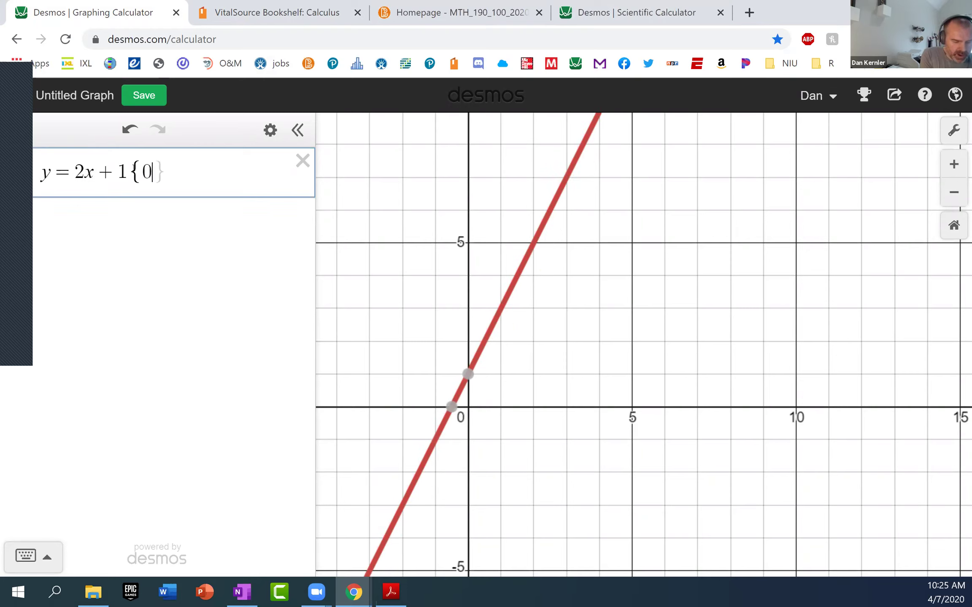
{"action": "type", "text": "<=x<-"}
{"action": "key", "text": "BackSpace"}
{"action": "type", "text": "1"}
{"action": "key", "text": "Return"}
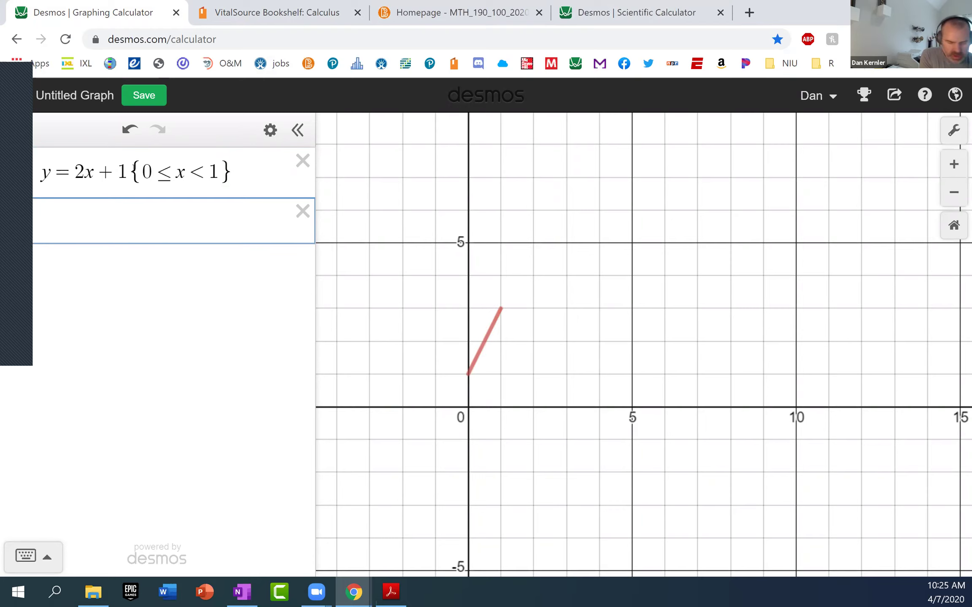
Graph the second piece as y = 3x restricted to 1 ≤ x ≤ 3
{"action": "type", "text": "y=3x"}
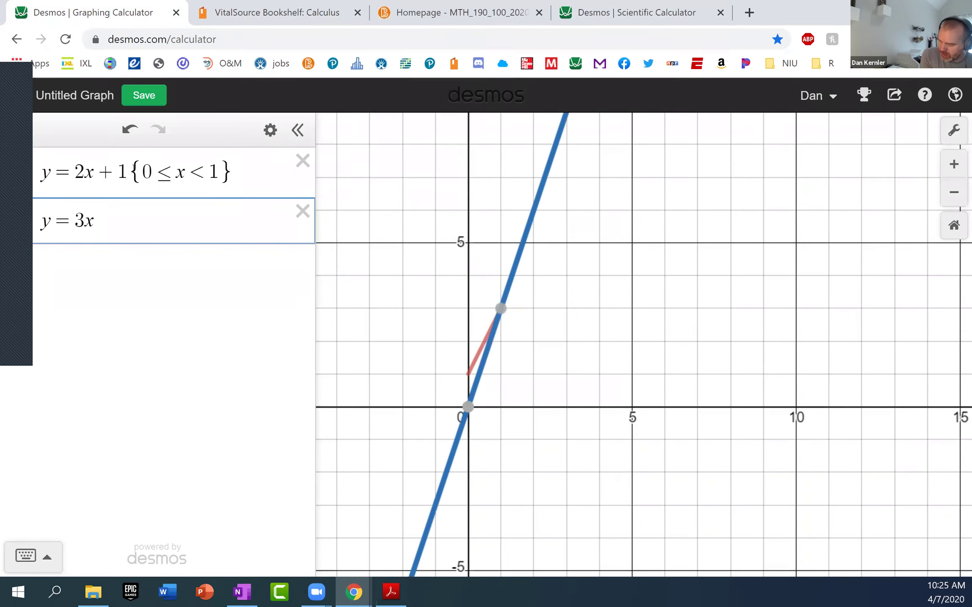
{"action": "type", "text": "{1"}
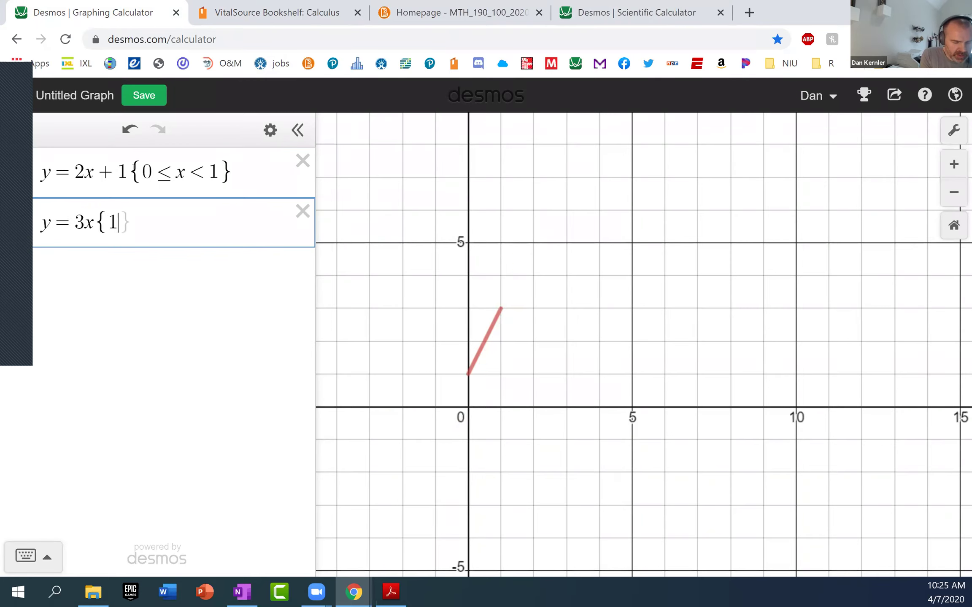
{"action": "type", "text": "<x<=3"}
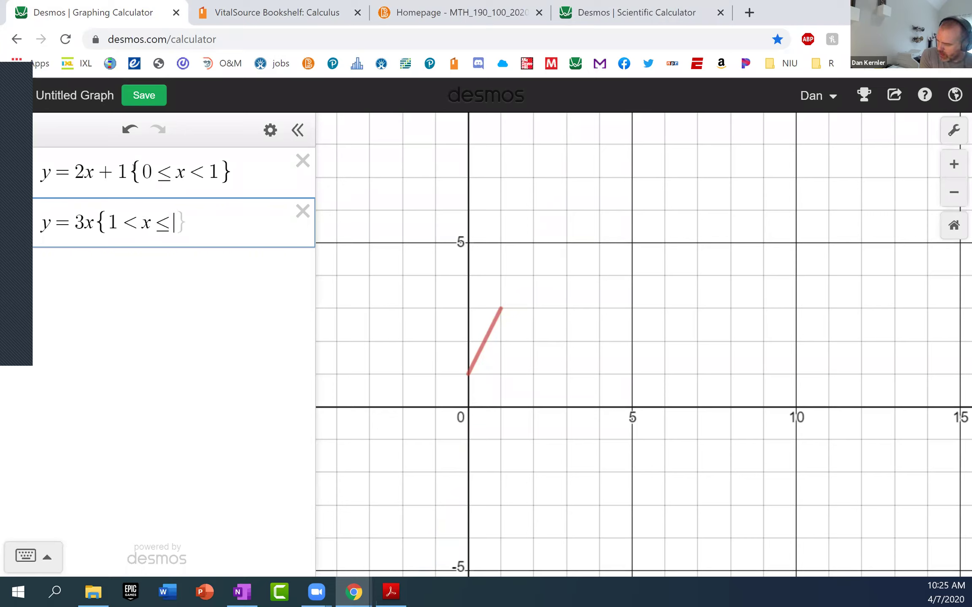
{"action": "key", "text": "Left"}
{"action": "key", "text": "Left"}
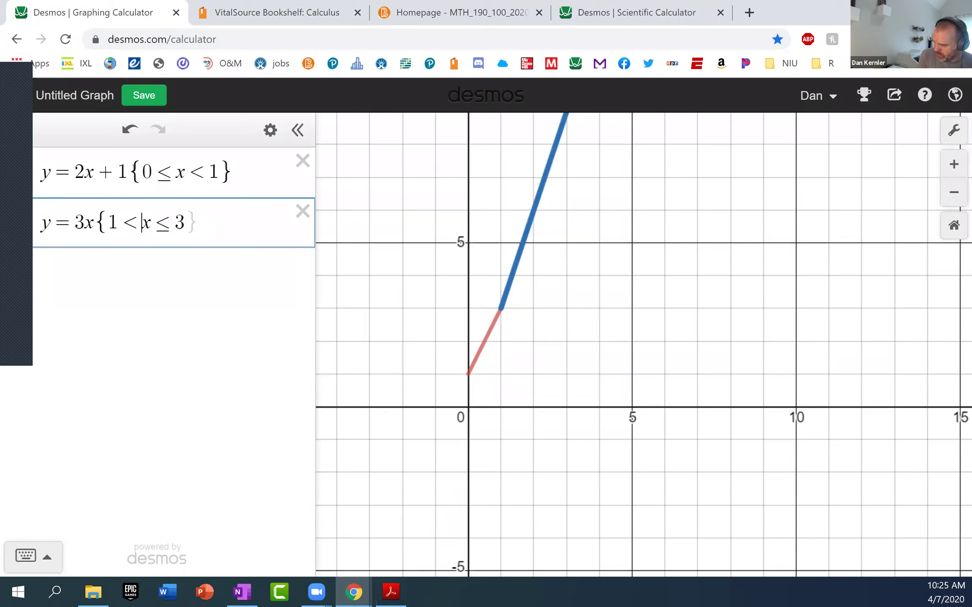
{"action": "type", "text": "="}
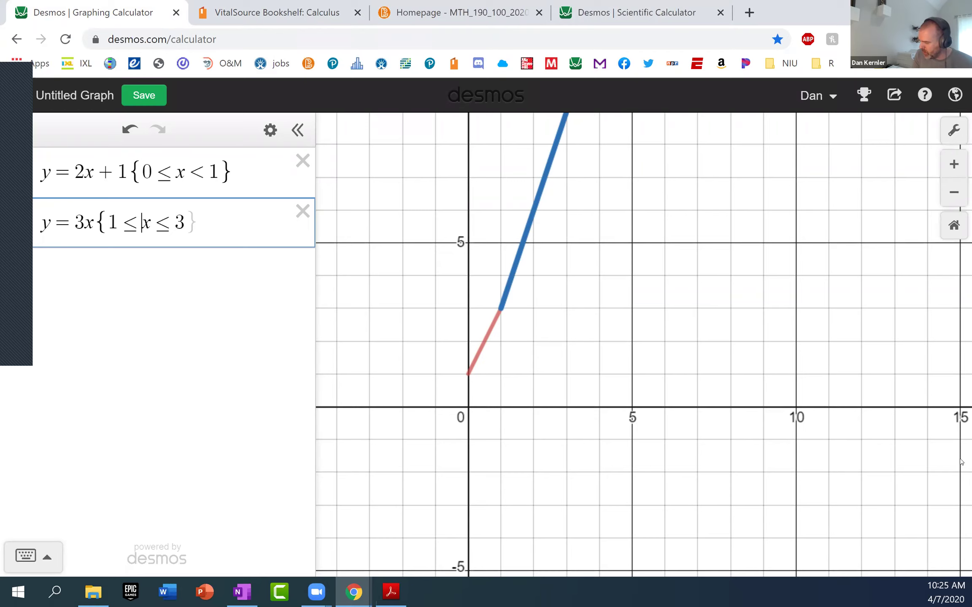
{"action": "left_click", "coordinate": [599, 253]}
{"action": "scroll", "coordinate": [598, 253], "scroll_direction": "down", "scroll_amount": 1}
{"action": "left_click_drag", "start_coordinate": [606, 269], "coordinate": [538, 377]}
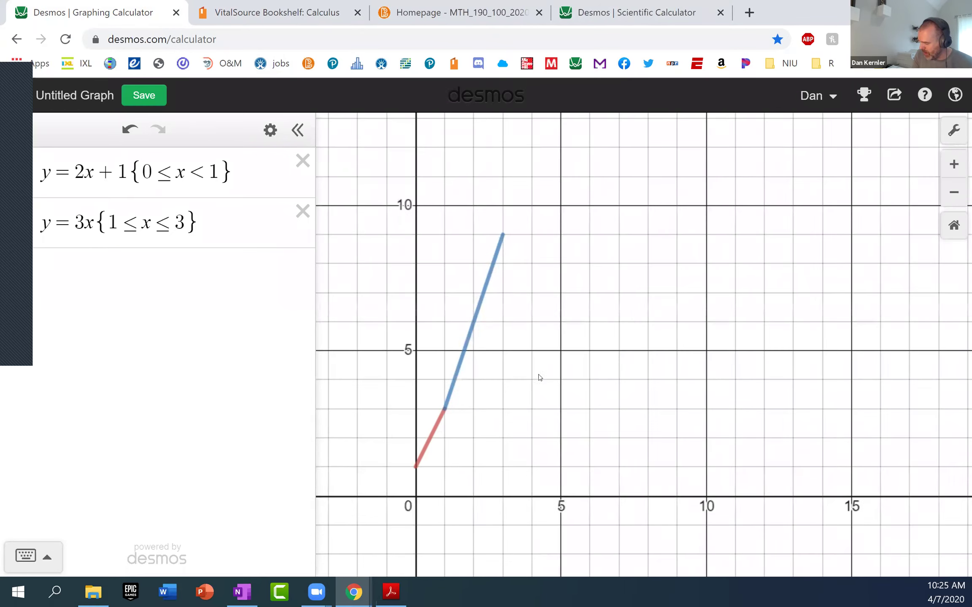
Inspect the plotted 3x segment and the starting point of the 2x + 1 segment
{"action": "left_click", "coordinate": [475, 333]}
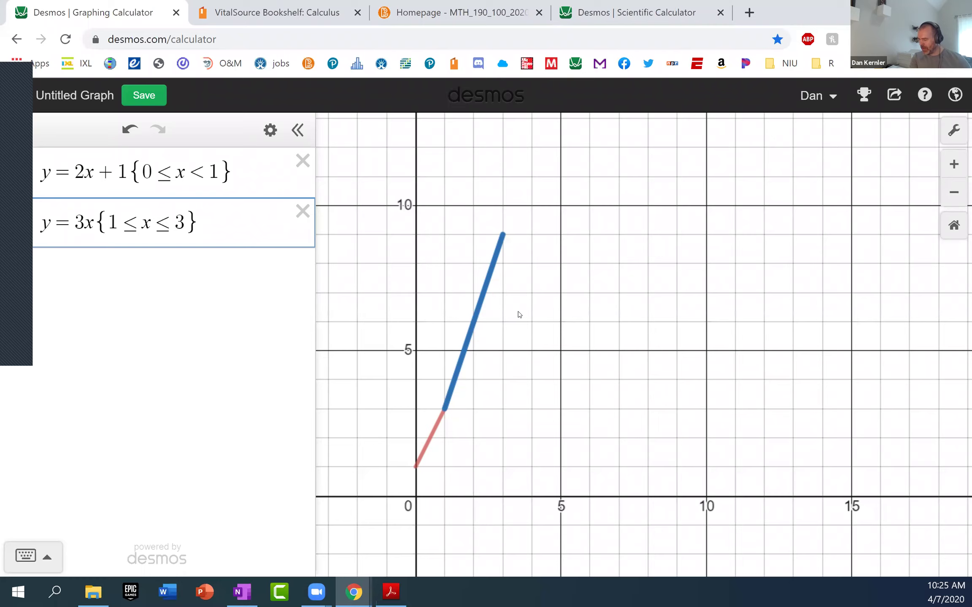
{"action": "scroll", "coordinate": [520, 315], "scroll_direction": "down", "scroll_amount": 1}
{"action": "left_click_drag", "start_coordinate": [519, 379], "coordinate": [540, 362]}
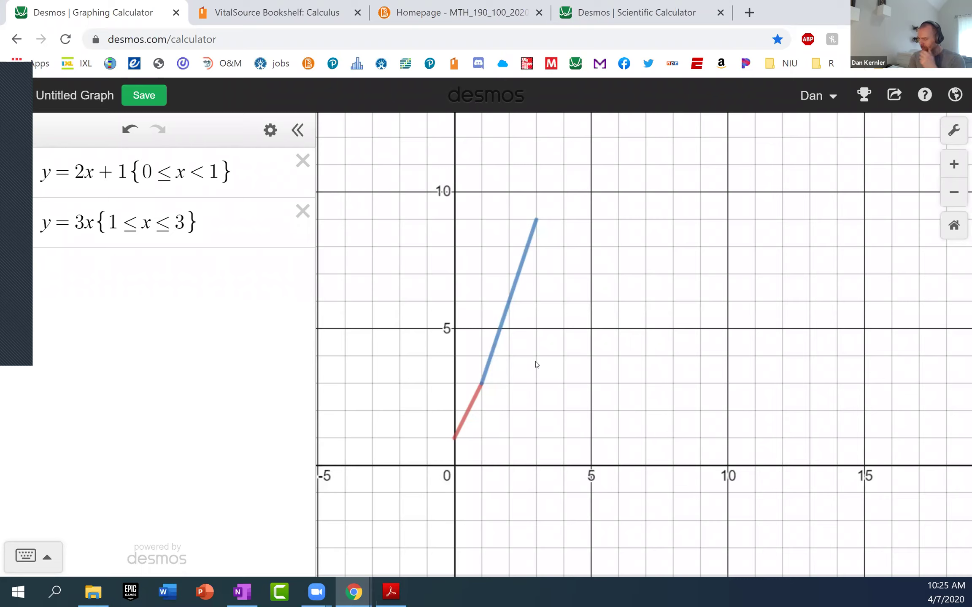
{"action": "left_click", "coordinate": [453, 439]}
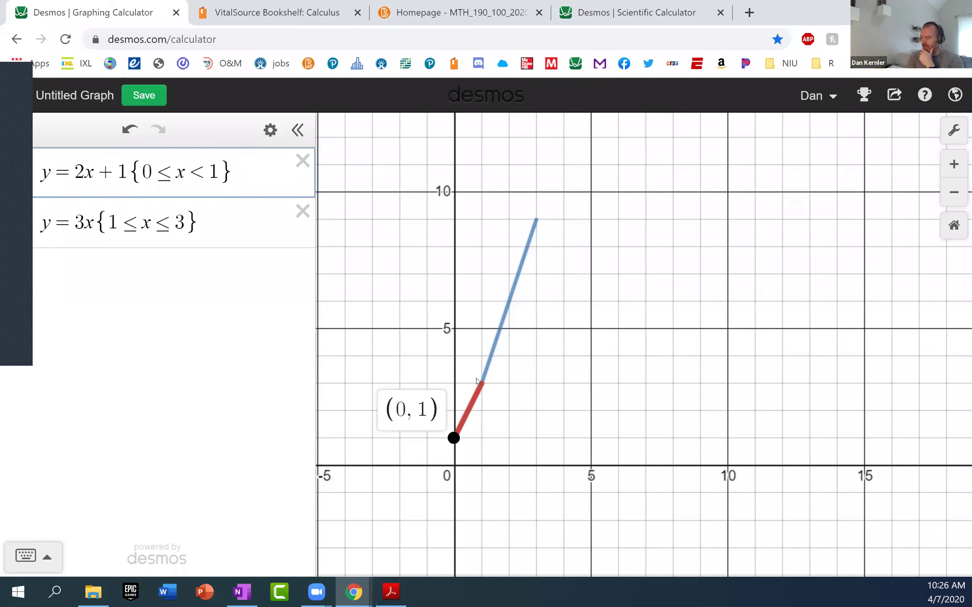
{"action": "left_click", "coordinate": [379, 375]}
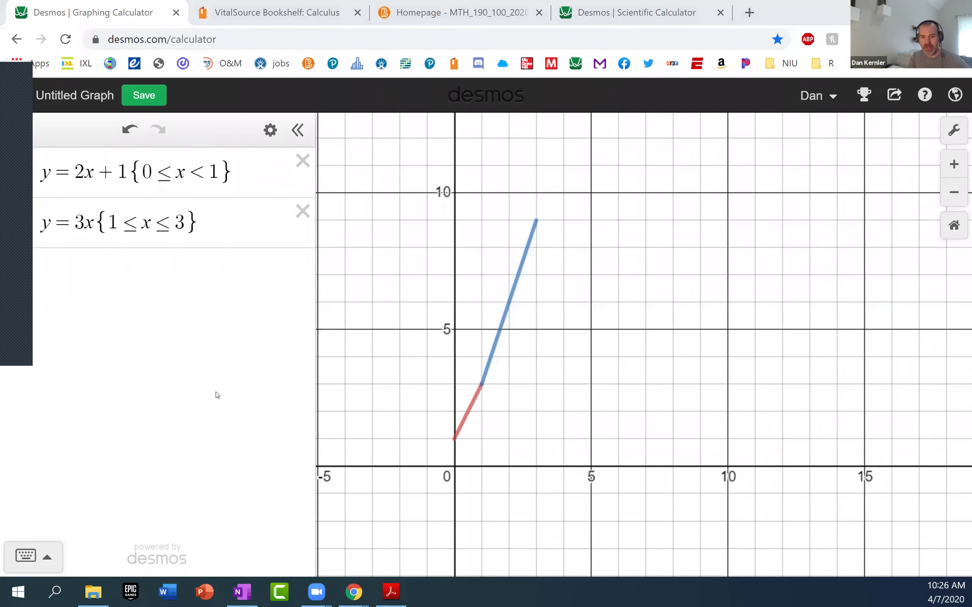
Back in OneNote, annotate the second graph's upper endpoint with an arrow and "abs max is 9 when x = 3"
{"action": "key", "text": "alt+Tab"}
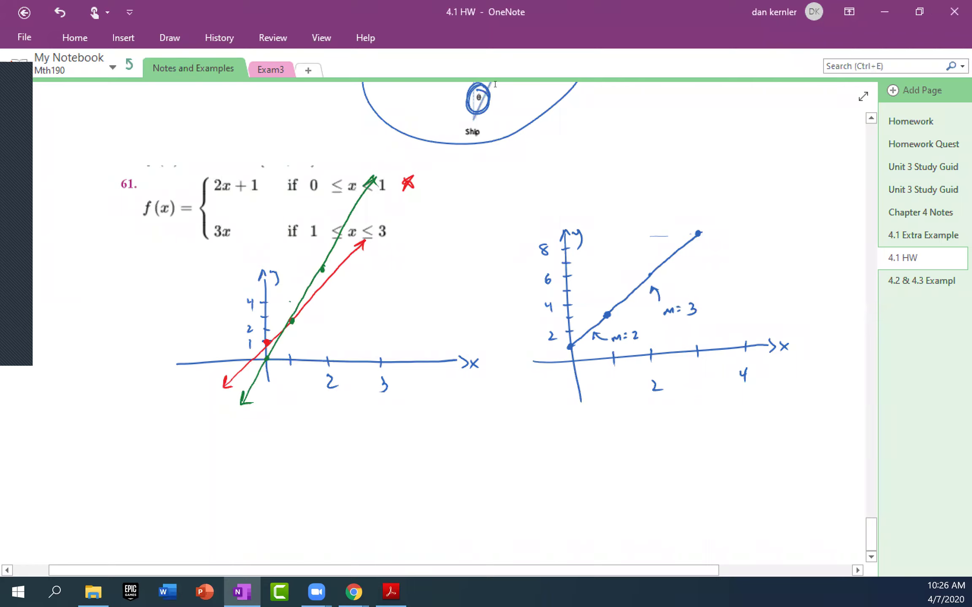
{"action": "mouse_move", "coordinate": [714, 234]}
{"action": "left_mouse_down"}
{"action": "mouse_move", "coordinate": [749, 225]}
{"action": "mouse_move", "coordinate": [815, 234]}
{"action": "left_mouse_up"}
{"action": "left_click_drag", "start_coordinate": [829, 223], "coordinate": [827, 235]}
{"action": "left_click_drag", "start_coordinate": [733, 261], "coordinate": [750, 269]}
{"action": "left_click_drag", "start_coordinate": [751, 266], "coordinate": [775, 272]}
{"action": "left_click_drag", "start_coordinate": [792, 265], "coordinate": [798, 265]}
{"action": "left_click_drag", "start_coordinate": [803, 257], "coordinate": [804, 272]}
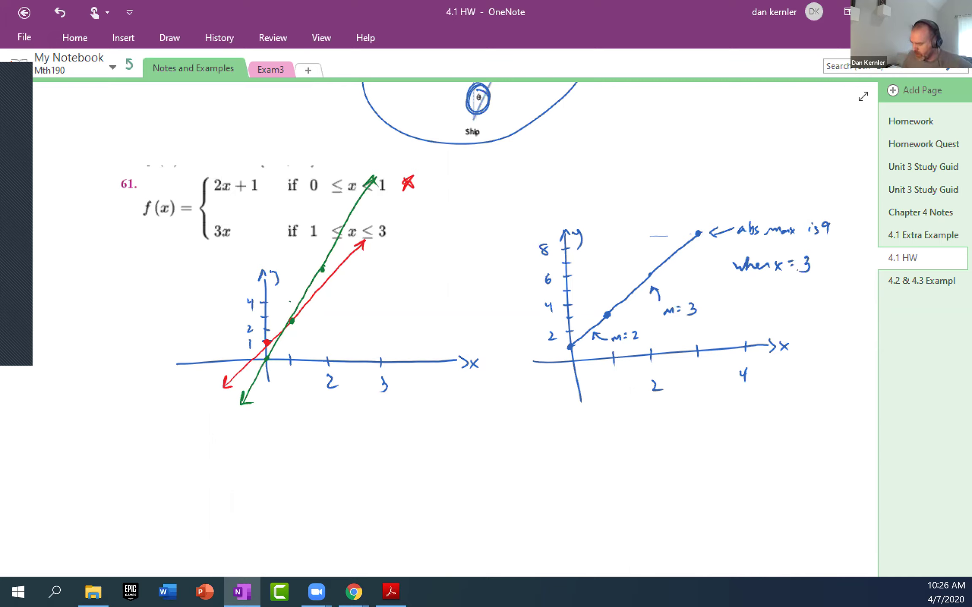
Write "the abs max is 9" below the graphs, with "abs max" braced underneath and labelled "of y-values"
{"action": "mouse_move", "coordinate": [336, 426]}
{"action": "left_mouse_down"}
{"action": "mouse_move", "coordinate": [388, 433]}
{"action": "mouse_move", "coordinate": [391, 445]}
{"action": "mouse_move", "coordinate": [471, 442]}
{"action": "mouse_move", "coordinate": [476, 452]}
{"action": "mouse_move", "coordinate": [500, 446]}
{"action": "left_mouse_up"}
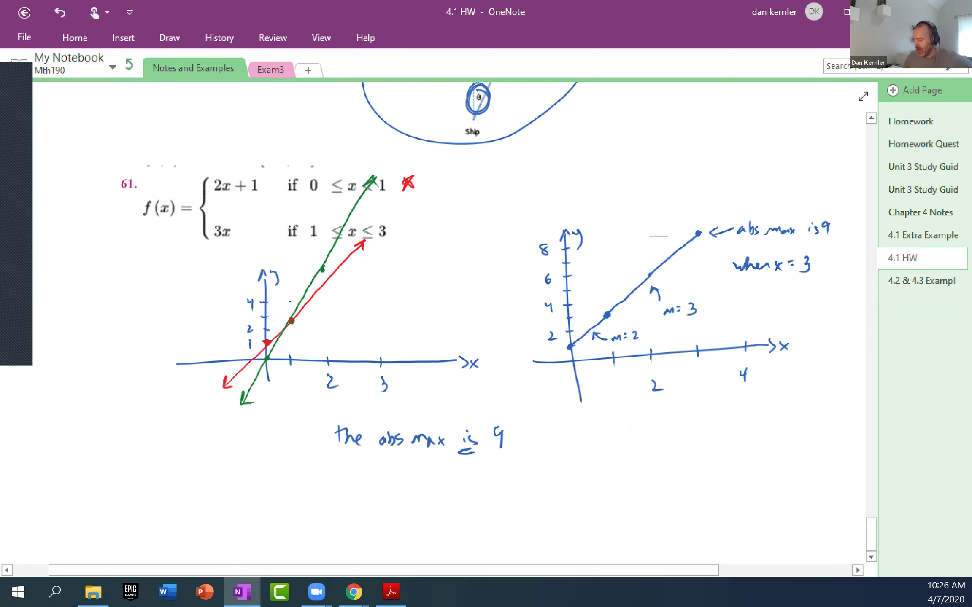
{"action": "mouse_move", "coordinate": [354, 458]}
{"action": "left_mouse_down"}
{"action": "mouse_move", "coordinate": [415, 462]}
{"action": "mouse_move", "coordinate": [394, 492]}
{"action": "mouse_move", "coordinate": [424, 502]}
{"action": "mouse_move", "coordinate": [438, 485]}
{"action": "left_mouse_up"}
{"action": "left_click_drag", "start_coordinate": [440, 480], "coordinate": [455, 492]}
{"action": "mouse_move", "coordinate": [458, 475]}
{"action": "left_mouse_down"}
{"action": "mouse_move", "coordinate": [462, 492]}
{"action": "mouse_move", "coordinate": [475, 486]}
{"action": "left_mouse_up"}
{"action": "left_click_drag", "start_coordinate": [483, 485], "coordinate": [478, 497]}
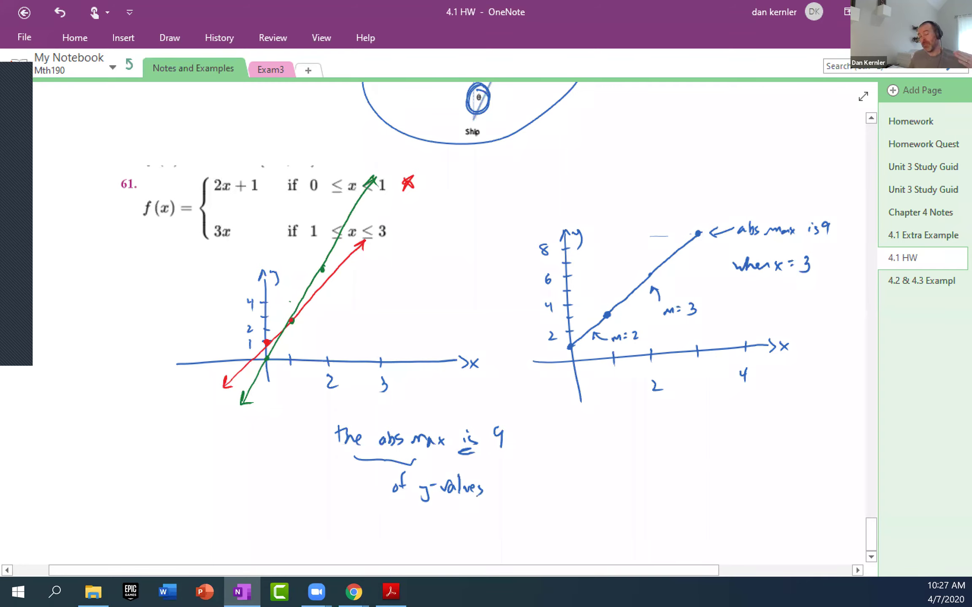
Extend the sentence with "when x = 3", braced underneath and labelled "x-values"
{"action": "left_click_drag", "start_coordinate": [528, 438], "coordinate": [540, 440]}
{"action": "mouse_move", "coordinate": [542, 428]}
{"action": "left_mouse_down"}
{"action": "mouse_move", "coordinate": [547, 445]}
{"action": "mouse_move", "coordinate": [591, 449]}
{"action": "mouse_move", "coordinate": [582, 450]}
{"action": "left_mouse_up"}
{"action": "left_click_drag", "start_coordinate": [598, 438], "coordinate": [617, 449]}
{"action": "left_click_drag", "start_coordinate": [557, 461], "coordinate": [614, 457]}
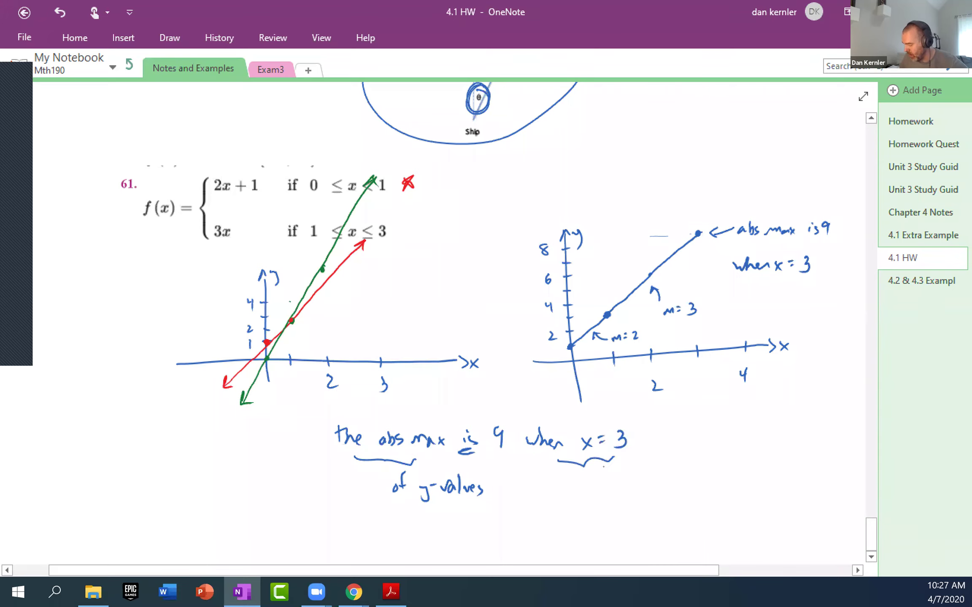
{"action": "key", "text": "ctrl+z"}
{"action": "left_click_drag", "start_coordinate": [537, 458], "coordinate": [570, 464]}
{"action": "mouse_move", "coordinate": [570, 464]}
{"action": "left_mouse_down"}
{"action": "mouse_move", "coordinate": [605, 458]}
{"action": "mouse_move", "coordinate": [570, 493]}
{"action": "mouse_move", "coordinate": [616, 470]}
{"action": "mouse_move", "coordinate": [626, 488]}
{"action": "left_mouse_up"}
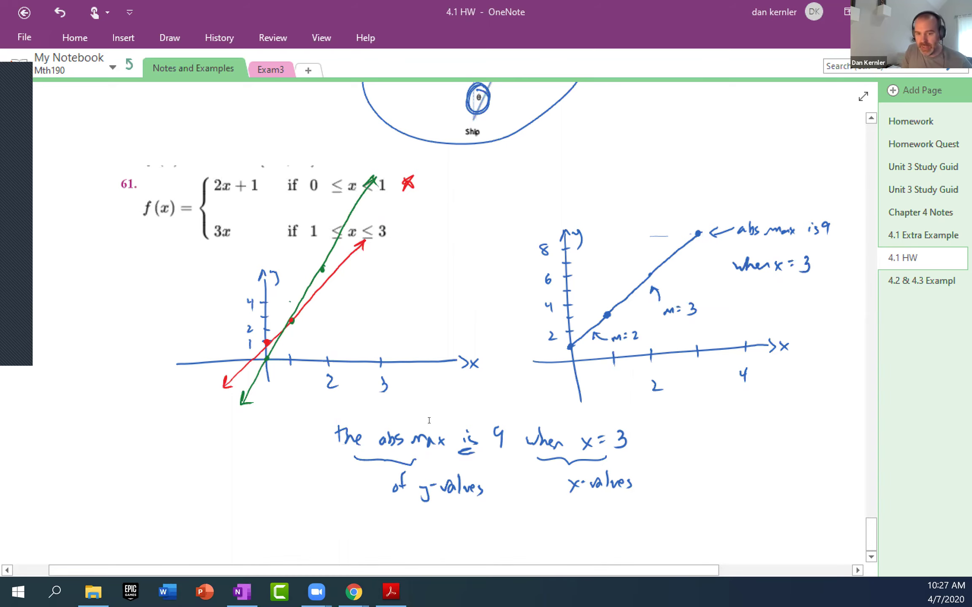
Switch to the VitalSource calculus textbook and examine the section 4.2 exercises on absolute extrema, Problems 37–64
{"action": "key", "text": "alt+Tab"}
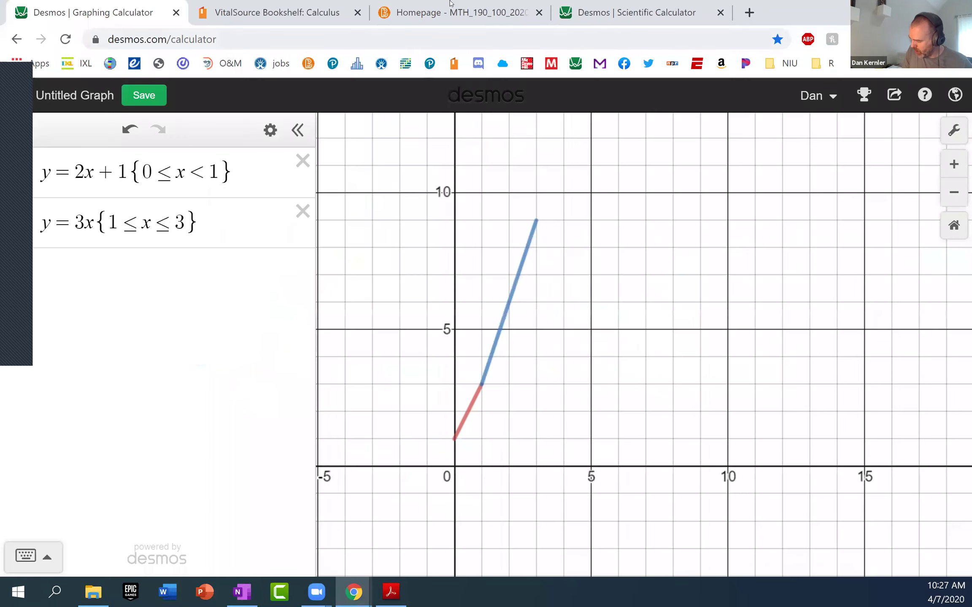
{"action": "left_click", "coordinate": [287, 12]}
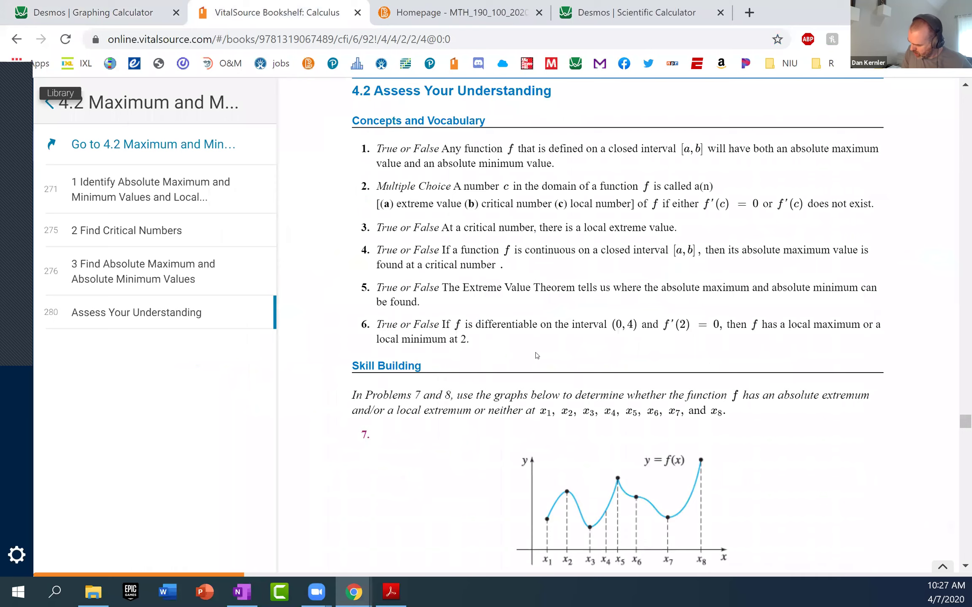
{"action": "scroll", "coordinate": [536, 356], "scroll_direction": "down", "scroll_amount": 15}
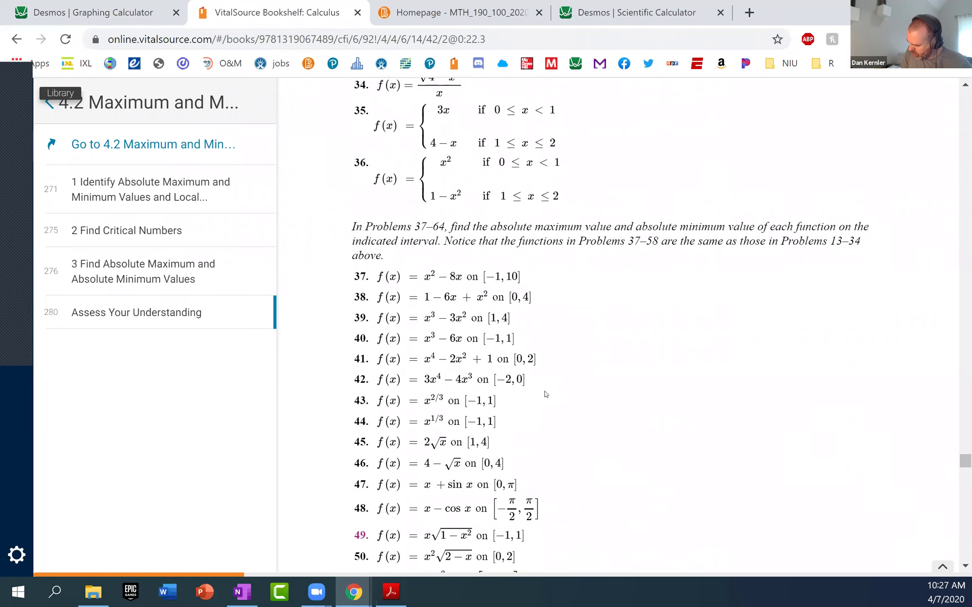
{"action": "scroll", "coordinate": [544, 394], "scroll_direction": "down", "scroll_amount": 1}
{"action": "right_click", "coordinate": [591, 337]}
{"action": "key", "text": "Escape"}
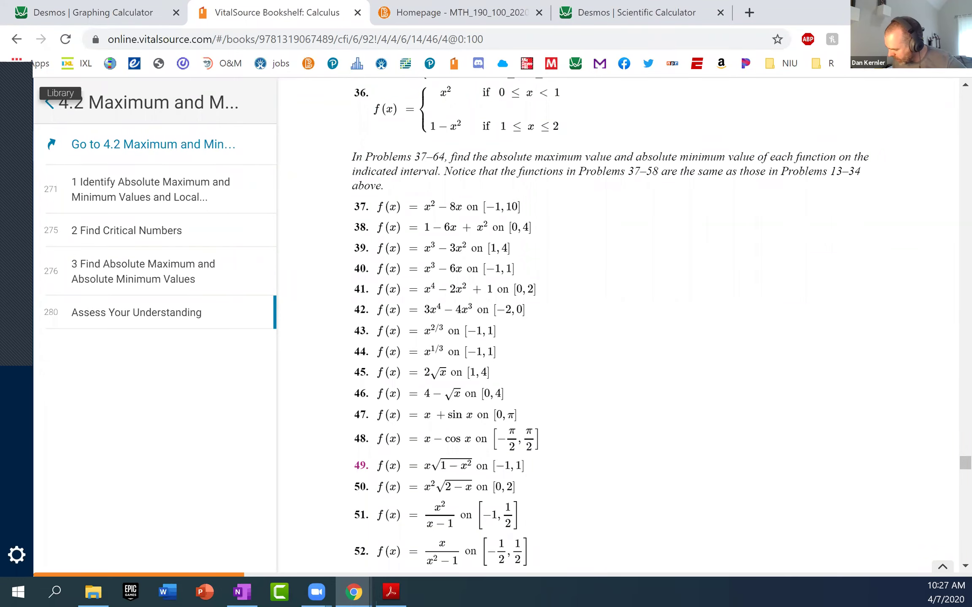
{"action": "scroll", "coordinate": [539, 392], "scroll_direction": "up", "scroll_amount": 1}
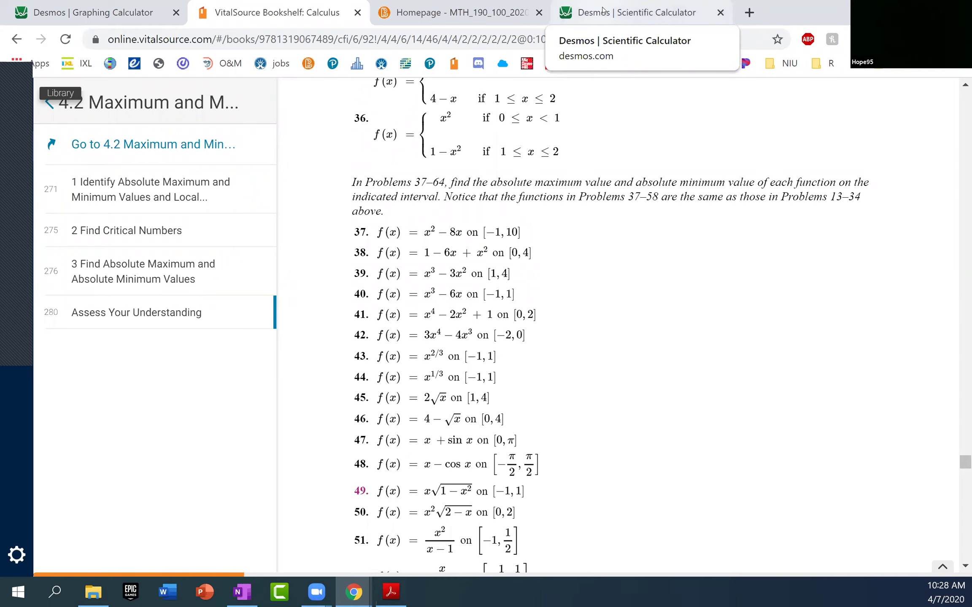
Return to OneNote, circle the m = 2 segment in red, and double-underline 2x + 1 in exercise 61's function
{"action": "key", "text": "alt+Tab"}
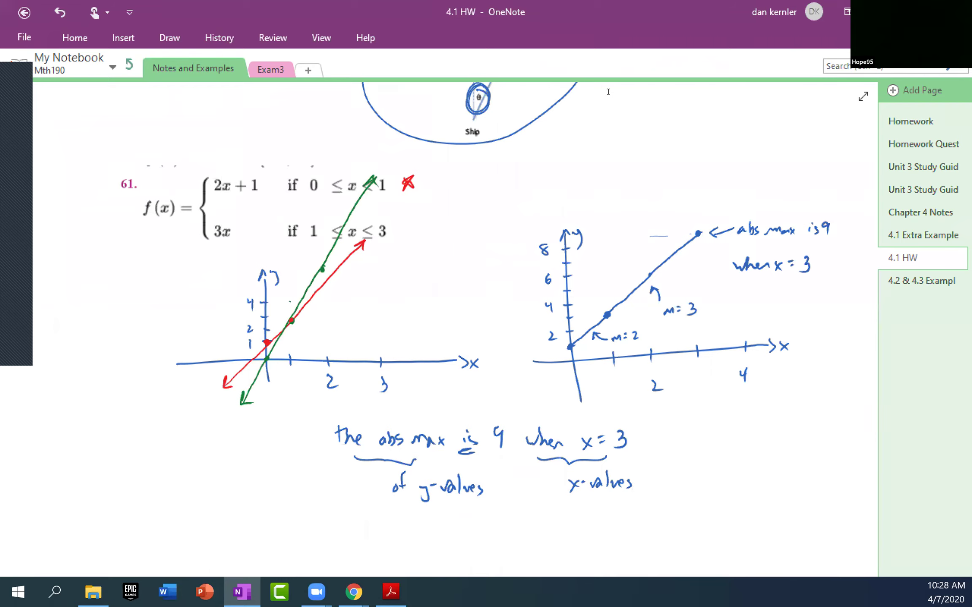
{"action": "left_click", "coordinate": [169, 38]}
{"action": "mouse_move", "coordinate": [605, 305]}
{"action": "left_mouse_down"}
{"action": "mouse_move", "coordinate": [557, 353]}
{"action": "mouse_move", "coordinate": [609, 310]}
{"action": "left_mouse_up"}
{"action": "left_click_drag", "start_coordinate": [220, 202], "coordinate": [265, 195]}
{"action": "left_click_drag", "start_coordinate": [219, 206], "coordinate": [254, 199]}
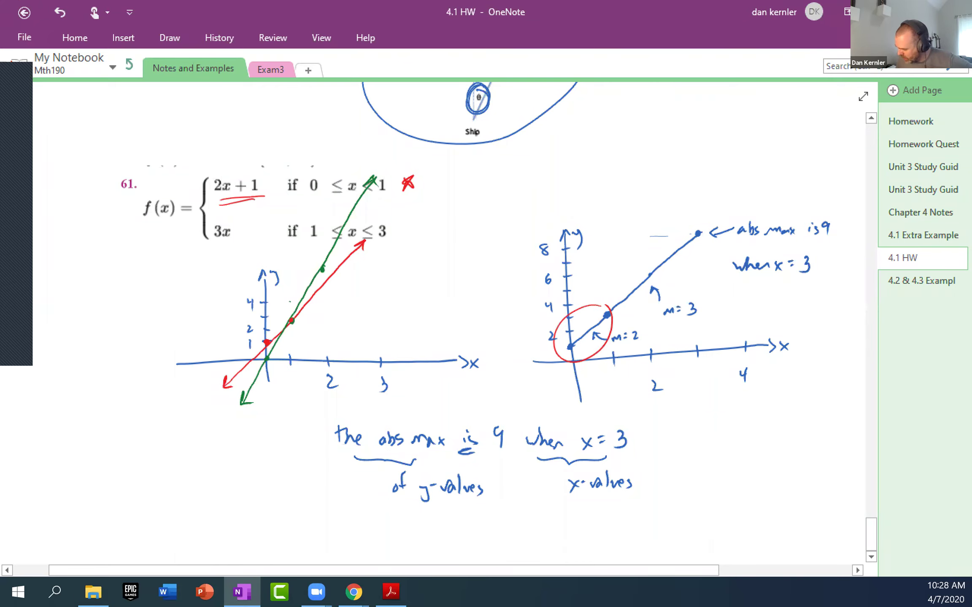
Circle 3x in red and add red point marks along the second graph and dashes near its y-axis
{"action": "left_click_drag", "start_coordinate": [559, 344], "coordinate": [560, 349]}
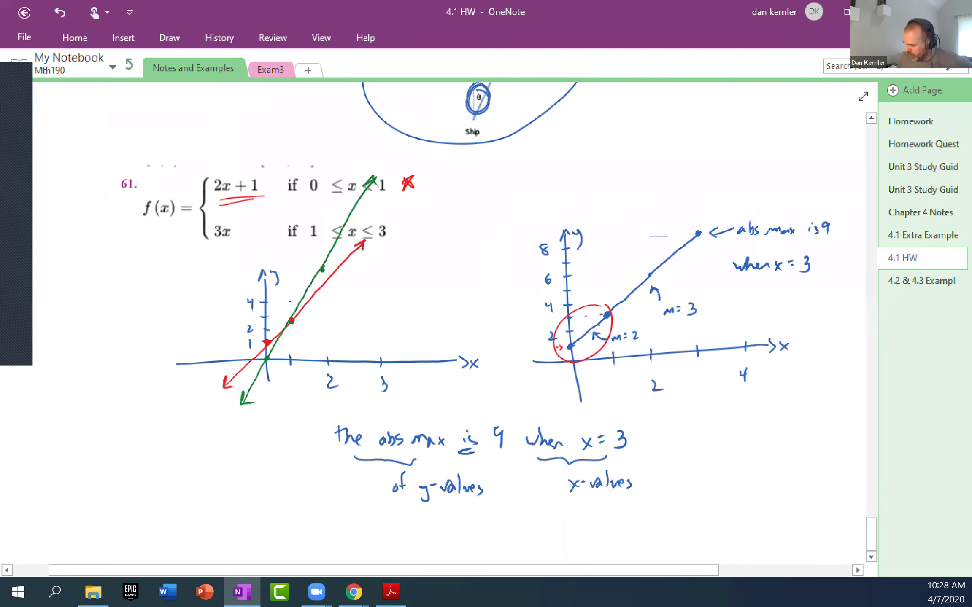
{"action": "mouse_move", "coordinate": [232, 216]}
{"action": "left_mouse_down"}
{"action": "mouse_move", "coordinate": [241, 234]}
{"action": "mouse_move", "coordinate": [237, 217]}
{"action": "left_mouse_up"}
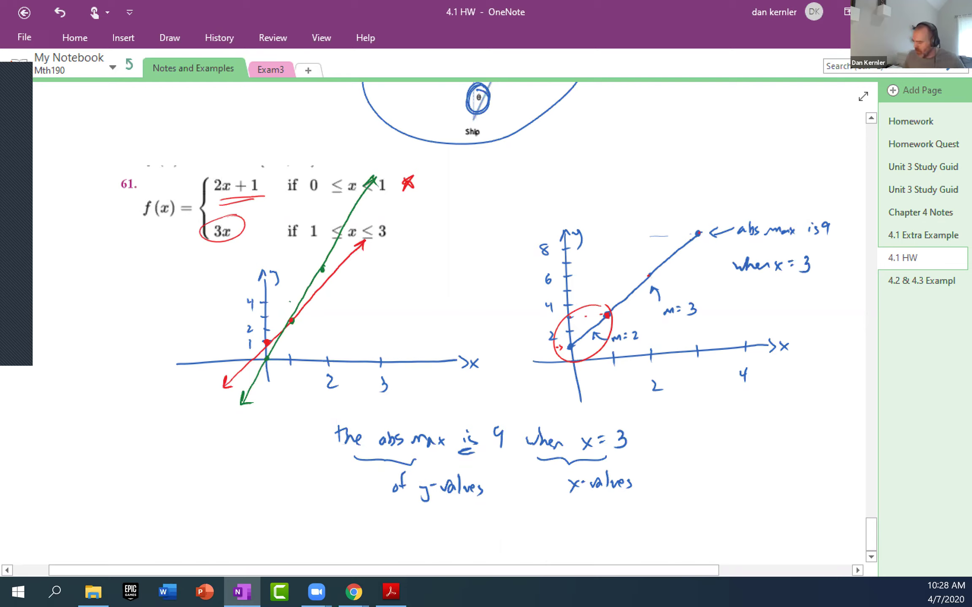
{"action": "left_click_drag", "start_coordinate": [575, 345], "coordinate": [576, 358]}
{"action": "left_click_drag", "start_coordinate": [573, 318], "coordinate": [572, 327]}
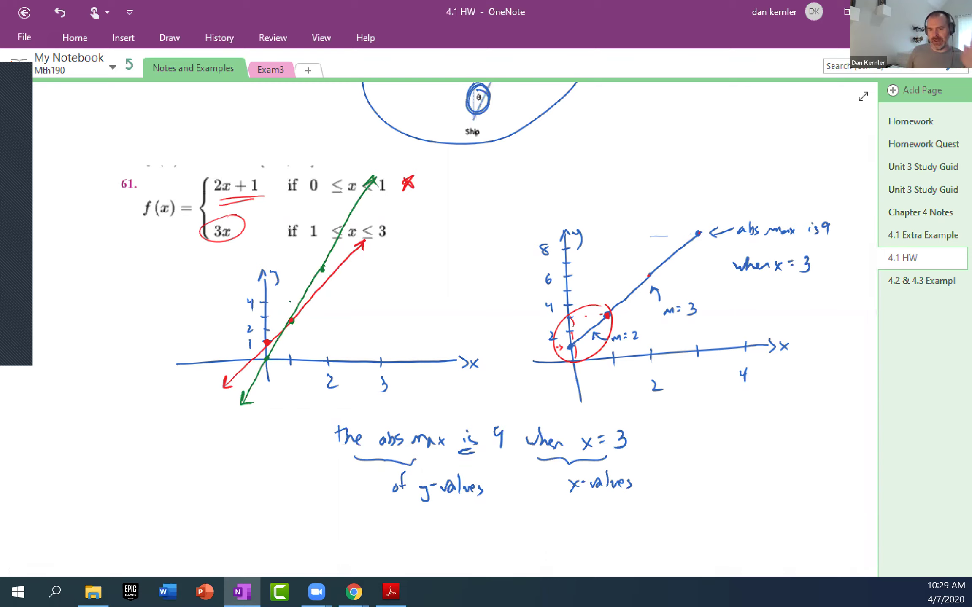
Draw red curves alongside the second graph's x-axis and y-axis to highlight their value ranges
{"action": "left_click_drag", "start_coordinate": [598, 388], "coordinate": [761, 371]}
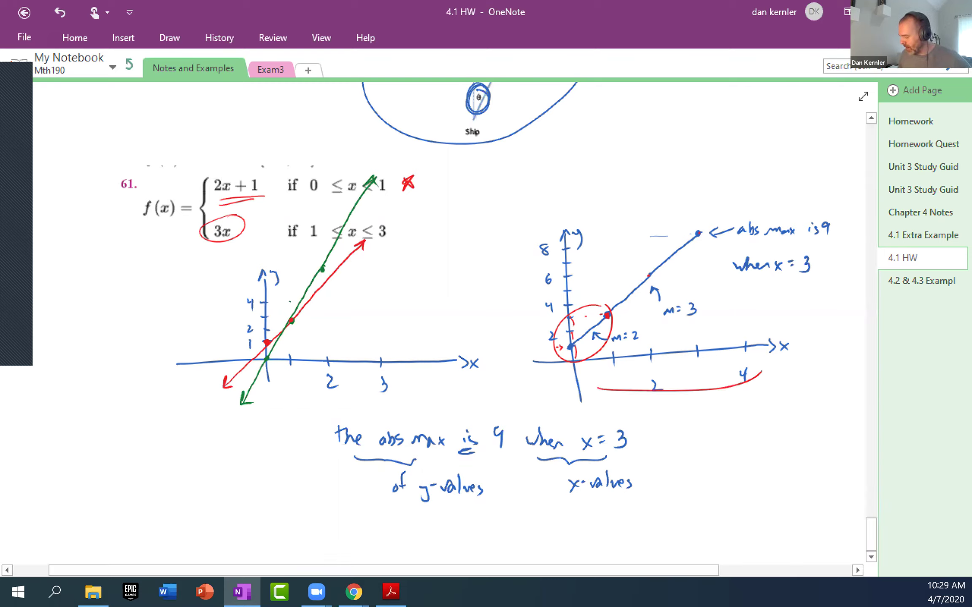
{"action": "mouse_move", "coordinate": [542, 236]}
{"action": "left_mouse_down"}
{"action": "mouse_move", "coordinate": [522, 295]}
{"action": "mouse_move", "coordinate": [534, 343]}
{"action": "left_mouse_up"}
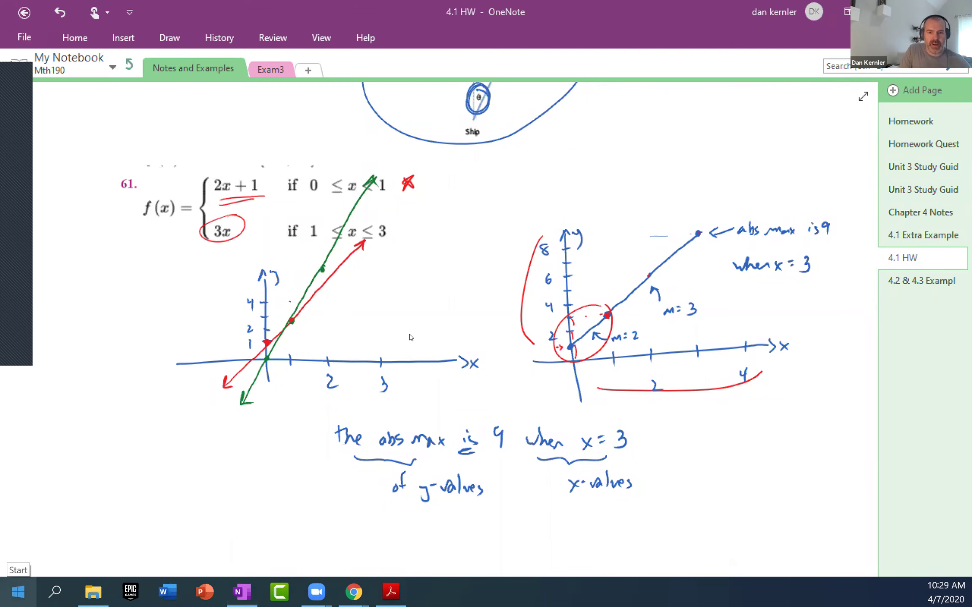
Switch to the VitalSource textbook and capture a screen clip of Problem 71, Cost of Fuel, including parts a and b
{"action": "key", "text": "alt+Tab"}
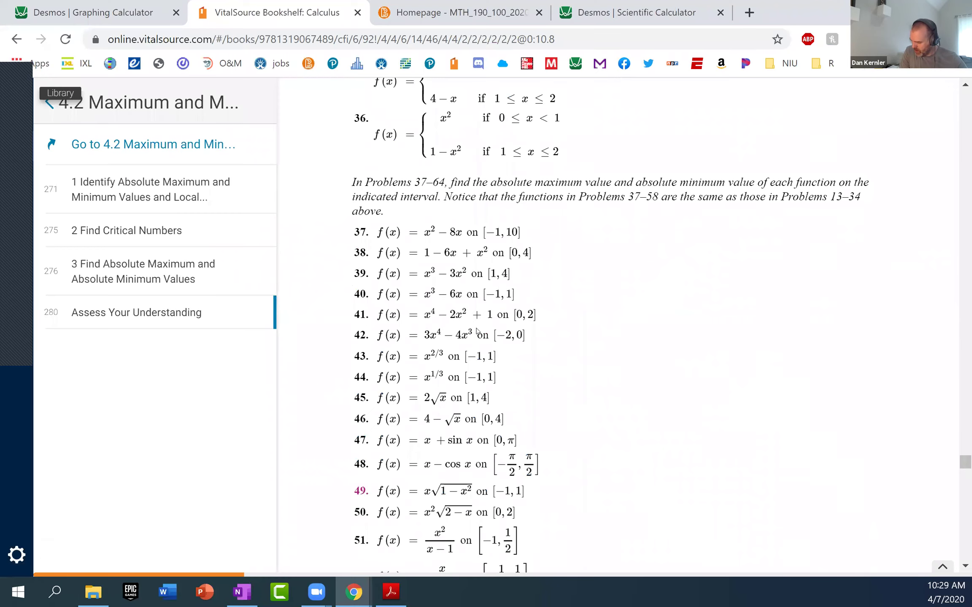
{"action": "scroll", "coordinate": [513, 368], "scroll_direction": "down", "scroll_amount": 5}
{"action": "scroll", "coordinate": [514, 368], "scroll_direction": "down", "scroll_amount": 10}
{"action": "scroll", "coordinate": [574, 440], "scroll_direction": "down", "scroll_amount": 3}
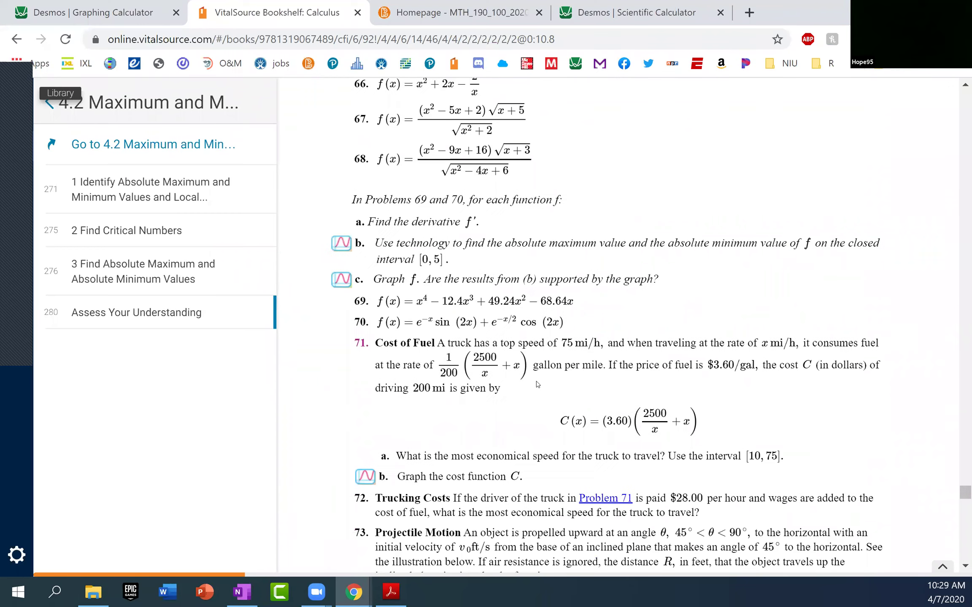
{"action": "scroll", "coordinate": [575, 439], "scroll_direction": "down", "scroll_amount": 2}
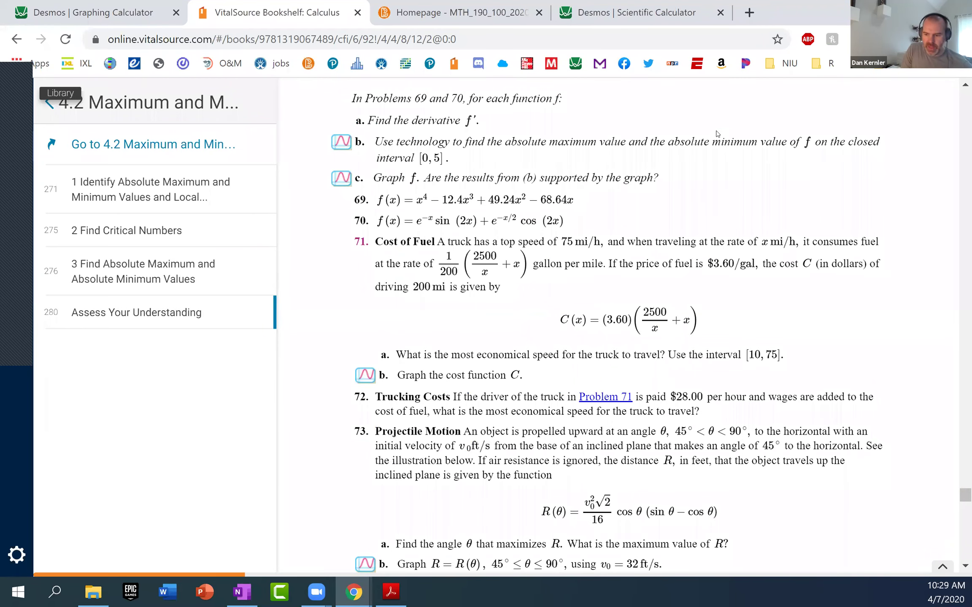
{"action": "key", "text": "super+shift+s"}
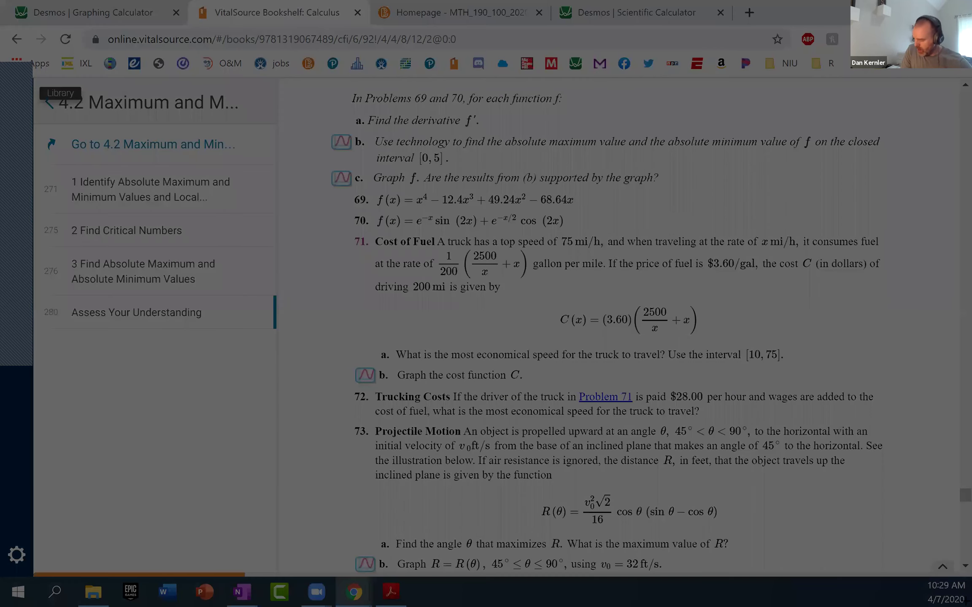
{"action": "left_click_drag", "start_coordinate": [346, 228], "coordinate": [888, 387]}
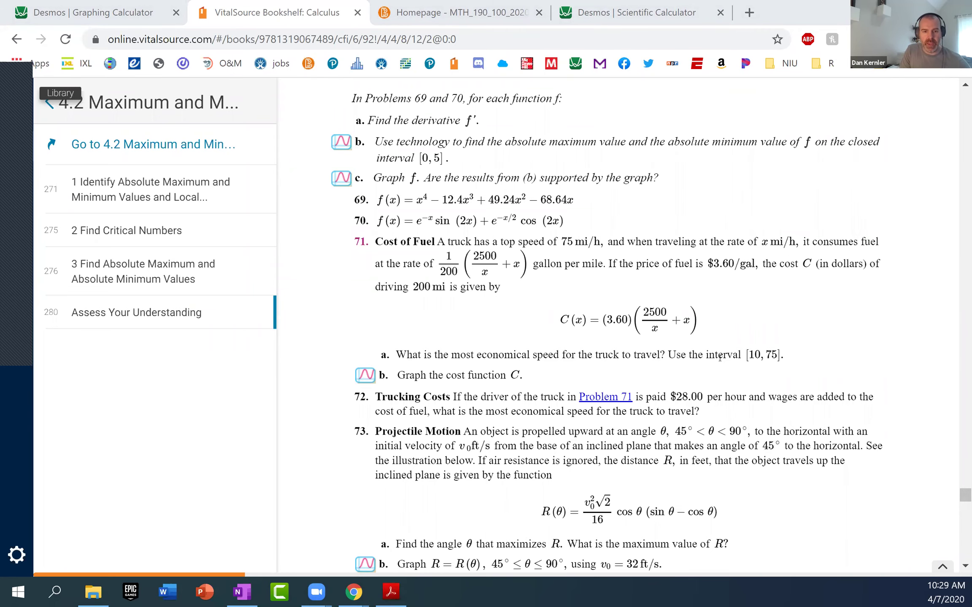
Return to OneNote and paste the captured Problem 71 below the exercise 61 notes
{"action": "key", "text": "alt+Tab"}
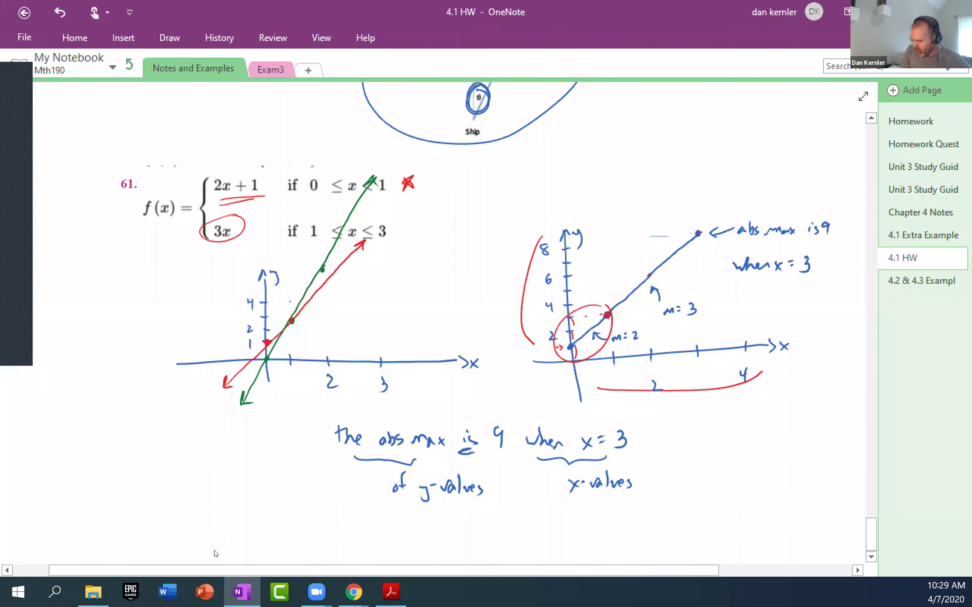
{"action": "left_click", "coordinate": [97, 535]}
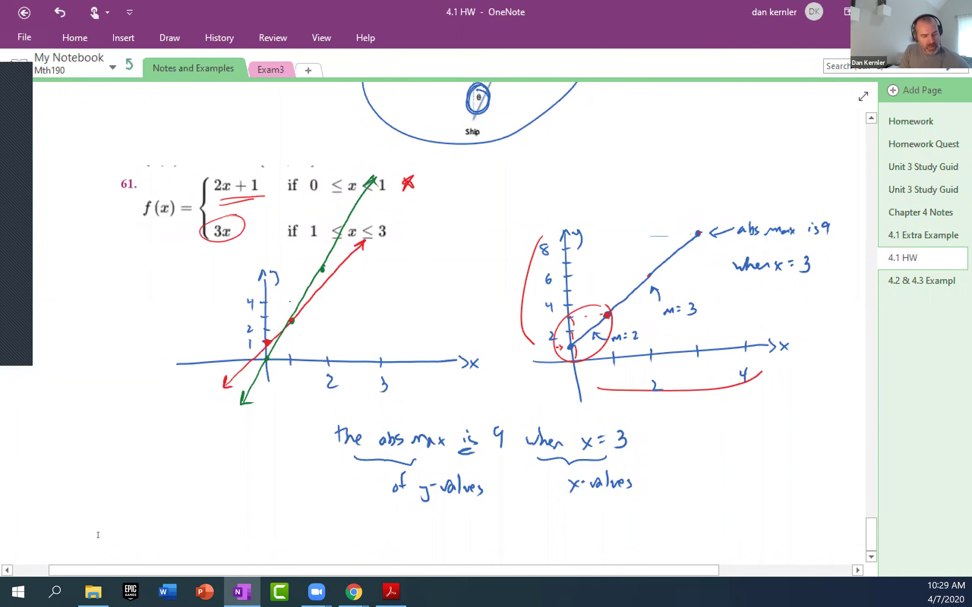
{"action": "key", "text": "ctrl+v"}
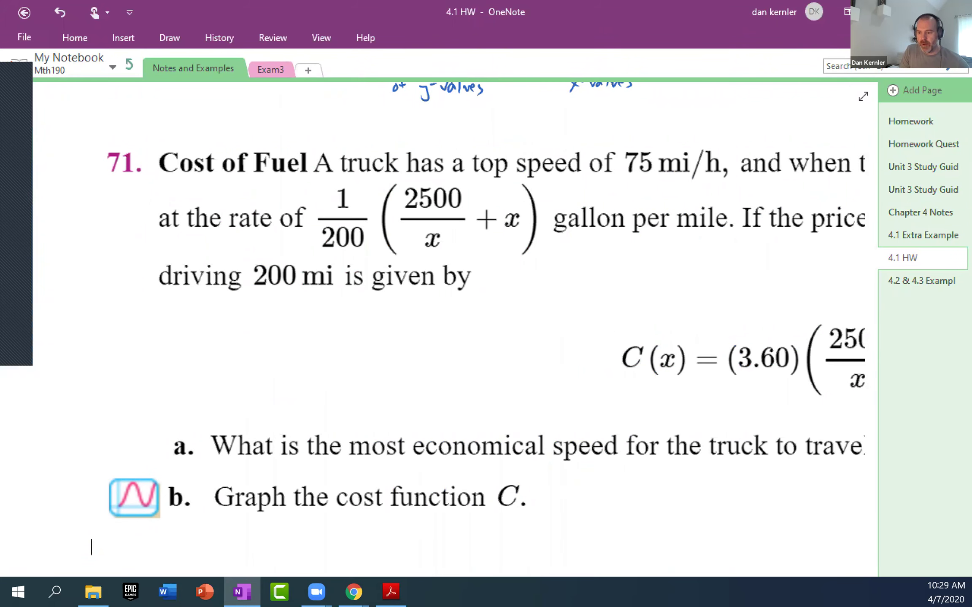
Scale down the pasted Problem 71 image so its full text fits within the visible page width
{"action": "left_click", "coordinate": [161, 147]}
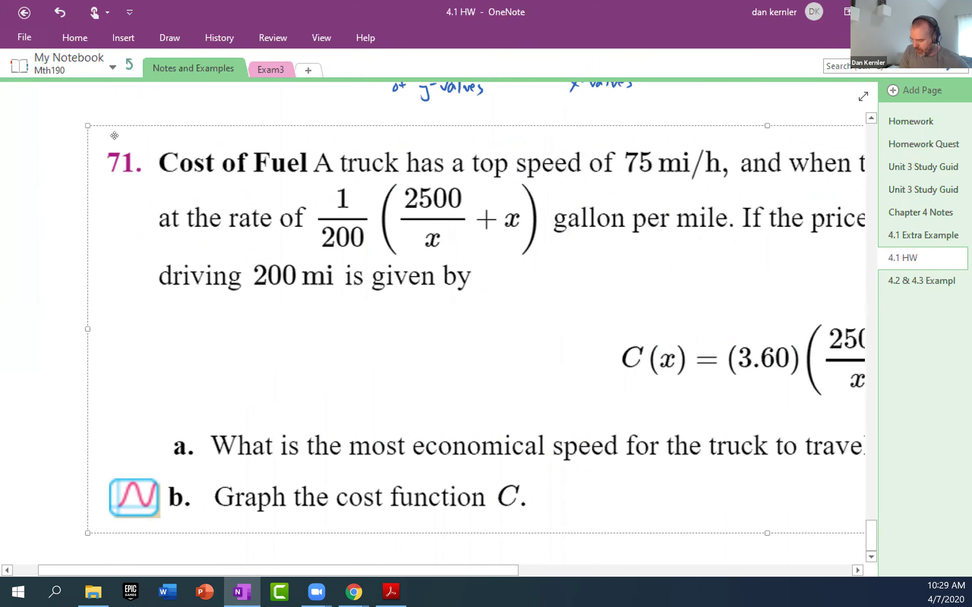
{"action": "left_click_drag", "start_coordinate": [132, 166], "coordinate": [564, 336]}
{"action": "left_click_drag", "start_coordinate": [314, 277], "coordinate": [139, 148]}
{"action": "left_click_drag", "start_coordinate": [66, 150], "coordinate": [246, 204]}
{"action": "left_click_drag", "start_coordinate": [346, 277], "coordinate": [172, 209]}
{"action": "left_click_drag", "start_coordinate": [42, 125], "coordinate": [189, 211]}
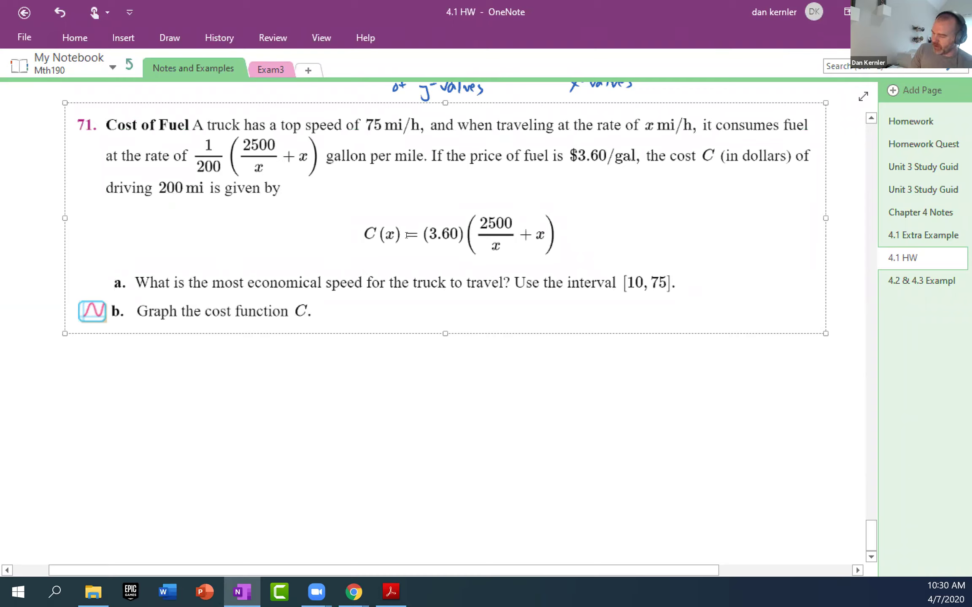
{"action": "left_click", "coordinate": [328, 426]}
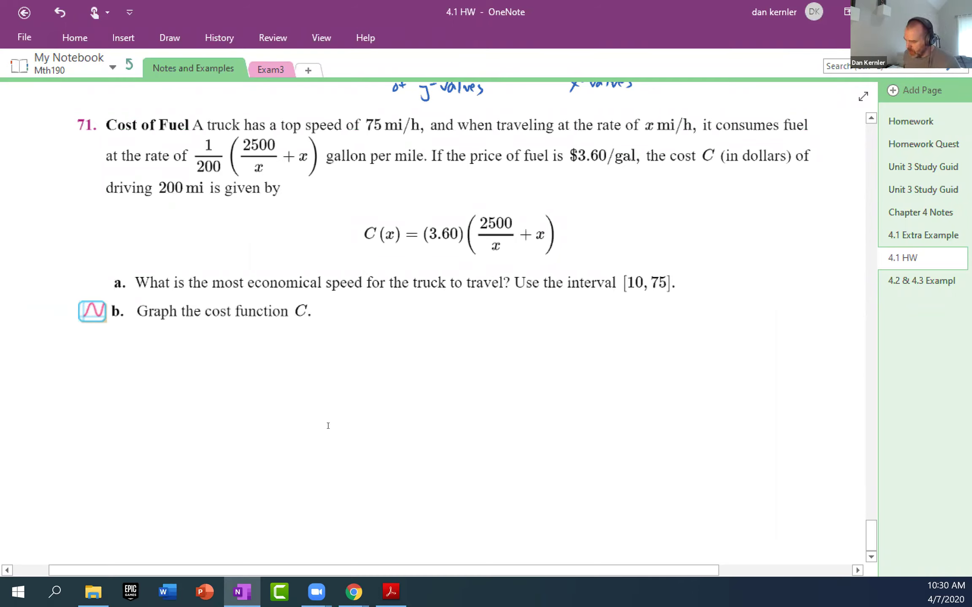
In red, box the cost function C(x), circle "x mi/h", and double-underline "economical speed" in part a
{"action": "mouse_move", "coordinate": [355, 205]}
{"action": "left_mouse_down"}
{"action": "mouse_move", "coordinate": [355, 270]}
{"action": "mouse_move", "coordinate": [583, 193]}
{"action": "mouse_move", "coordinate": [579, 255]}
{"action": "left_mouse_up"}
{"action": "left_click_drag", "start_coordinate": [355, 274], "coordinate": [562, 260]}
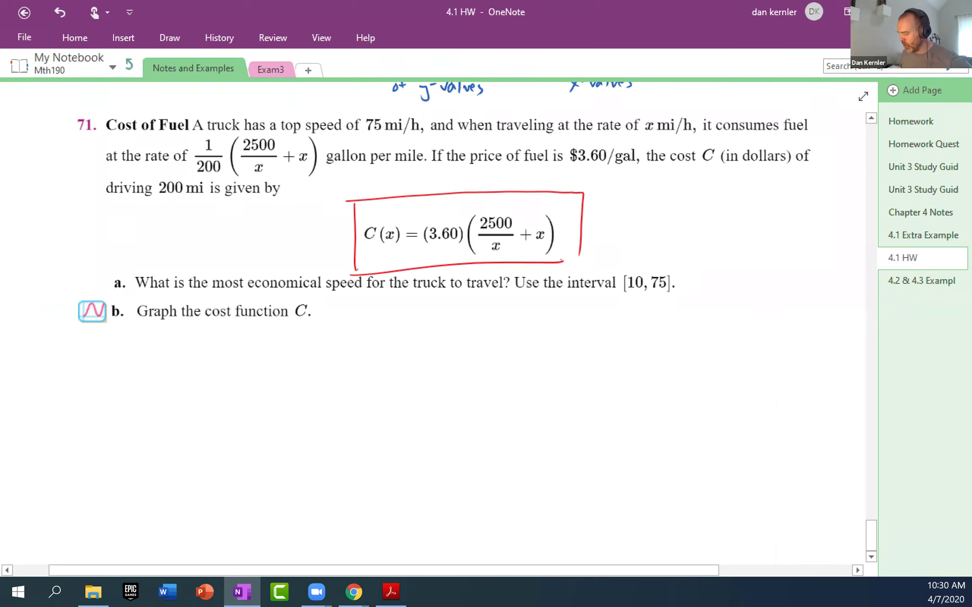
{"action": "mouse_move", "coordinate": [692, 109]}
{"action": "left_mouse_down"}
{"action": "mouse_move", "coordinate": [636, 122]}
{"action": "mouse_move", "coordinate": [701, 113]}
{"action": "left_mouse_up"}
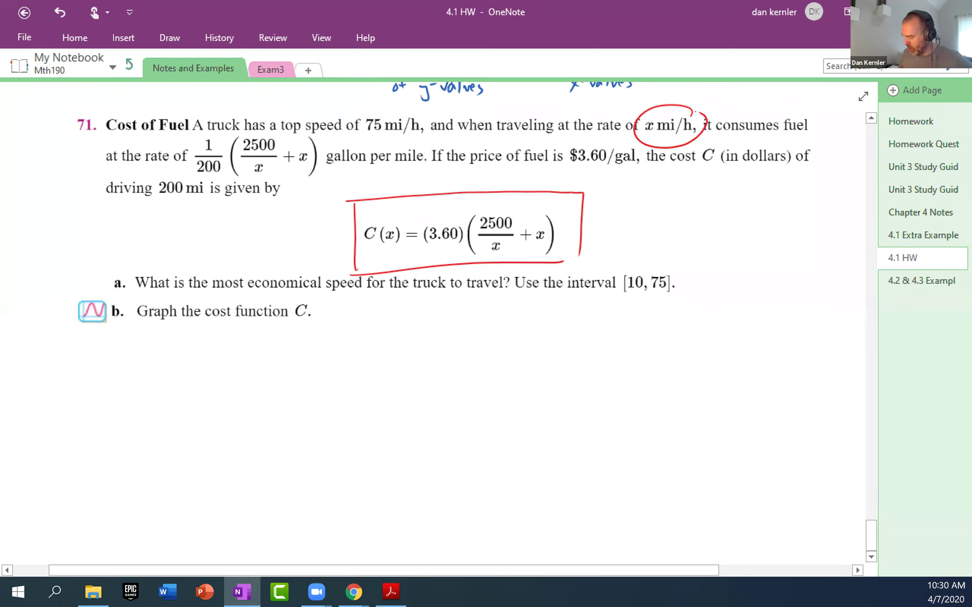
{"action": "left_click_drag", "start_coordinate": [264, 295], "coordinate": [350, 297]}
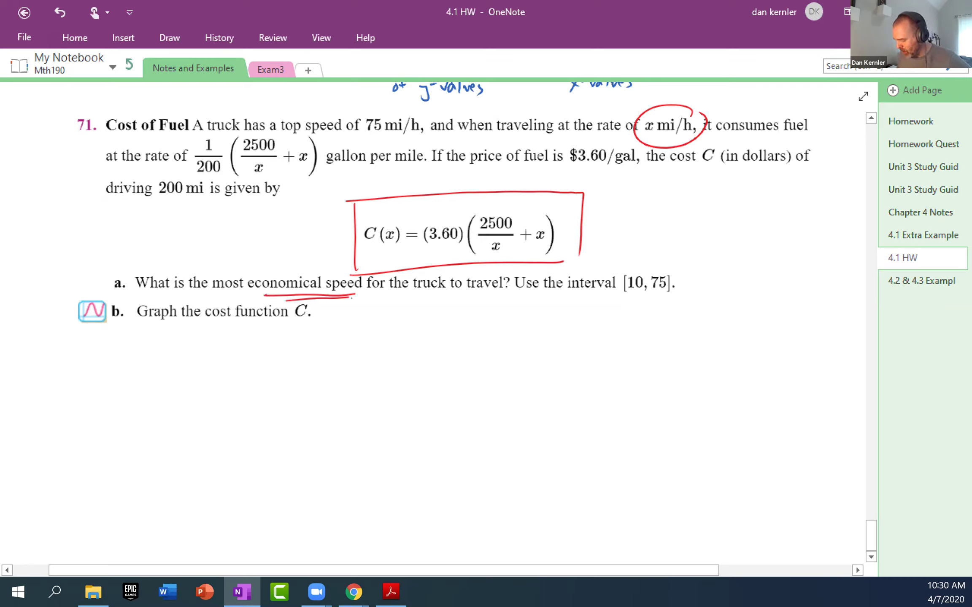
Handwrite "minimum cost" in red with an arrow pointing to "economical speed", and double-underline "cost"
{"action": "mouse_move", "coordinate": [358, 335]}
{"action": "left_mouse_down"}
{"action": "mouse_move", "coordinate": [338, 307]}
{"action": "mouse_move", "coordinate": [396, 341]}
{"action": "mouse_move", "coordinate": [406, 333]}
{"action": "mouse_move", "coordinate": [475, 341]}
{"action": "left_mouse_up"}
{"action": "key", "text": "ctrl+z"}
{"action": "key", "text": "ctrl+z"}
{"action": "left_click_drag", "start_coordinate": [488, 333], "coordinate": [505, 339]}
{"action": "mouse_move", "coordinate": [502, 332]}
{"action": "left_mouse_down"}
{"action": "mouse_move", "coordinate": [512, 328]}
{"action": "mouse_move", "coordinate": [496, 344]}
{"action": "left_mouse_up"}
{"action": "left_click_drag", "start_coordinate": [465, 351], "coordinate": [510, 347]}
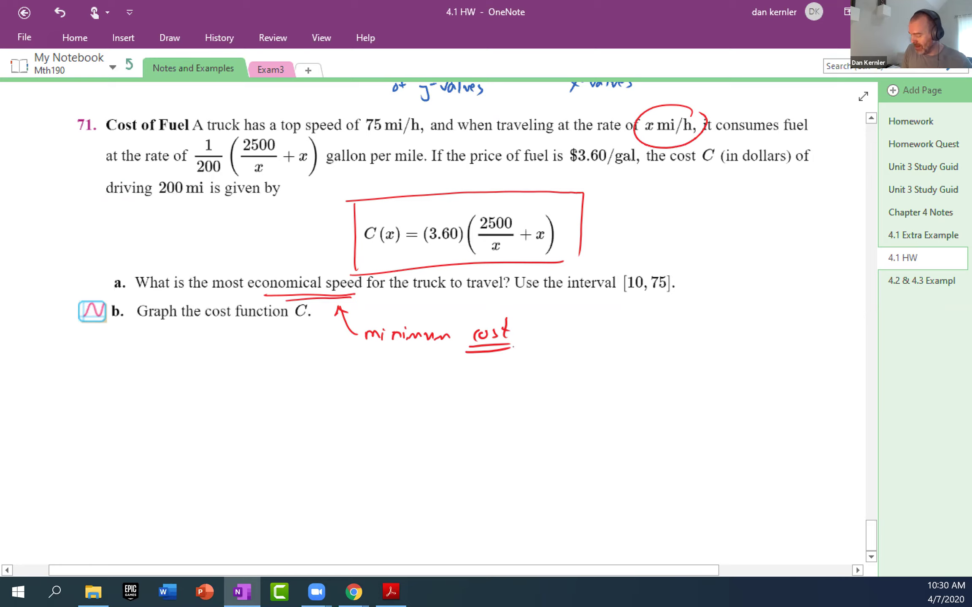
Switch to the Desmos graphing calculator and delete both piecewise expressions, leaving an empty expression line
{"action": "key", "text": "alt+Tab"}
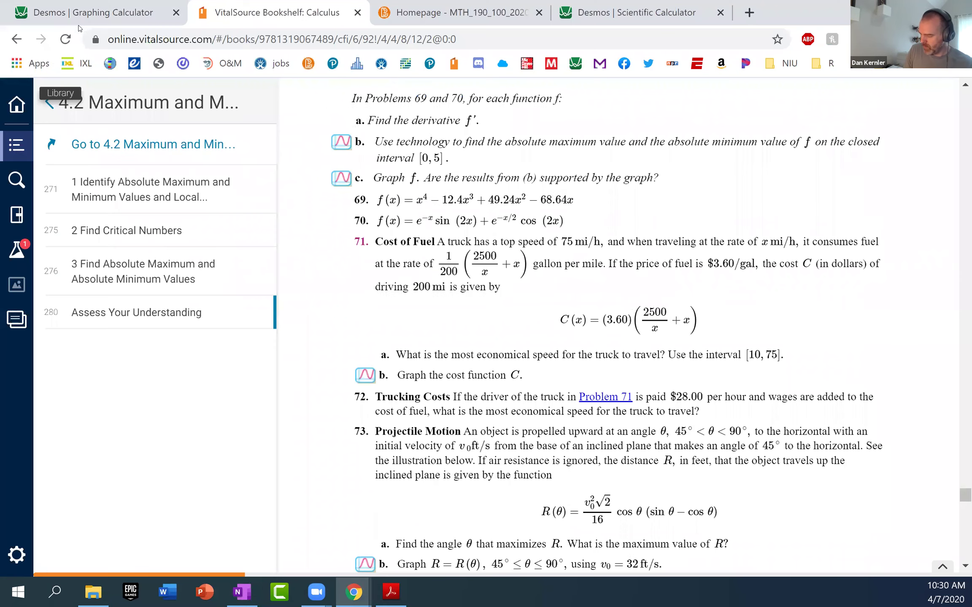
{"action": "key", "text": "alt+Tab"}
{"action": "left_click", "coordinate": [95, 16]}
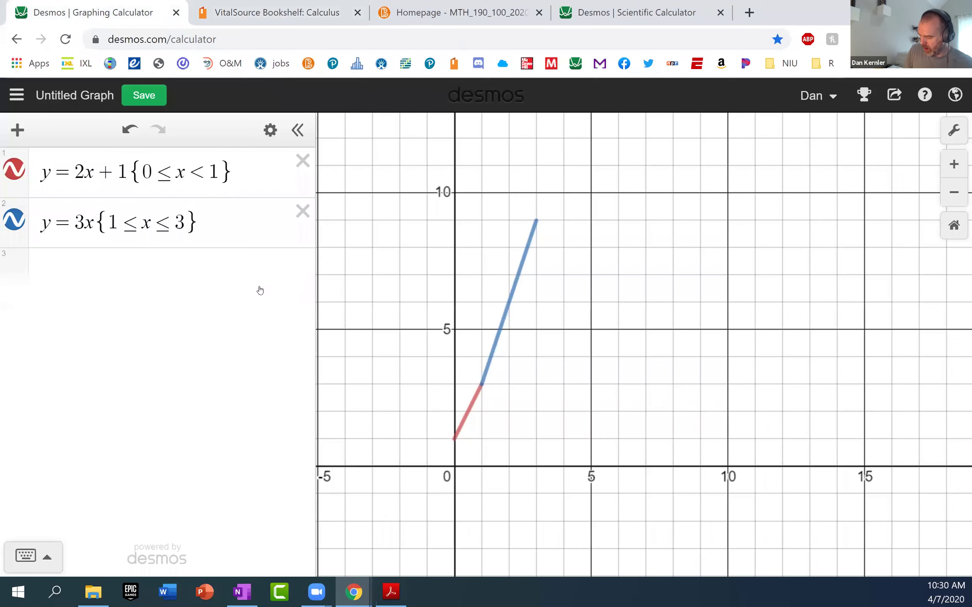
{"action": "left_click", "coordinate": [302, 211]}
{"action": "left_click", "coordinate": [303, 161]}
{"action": "left_click", "coordinate": [150, 163]}
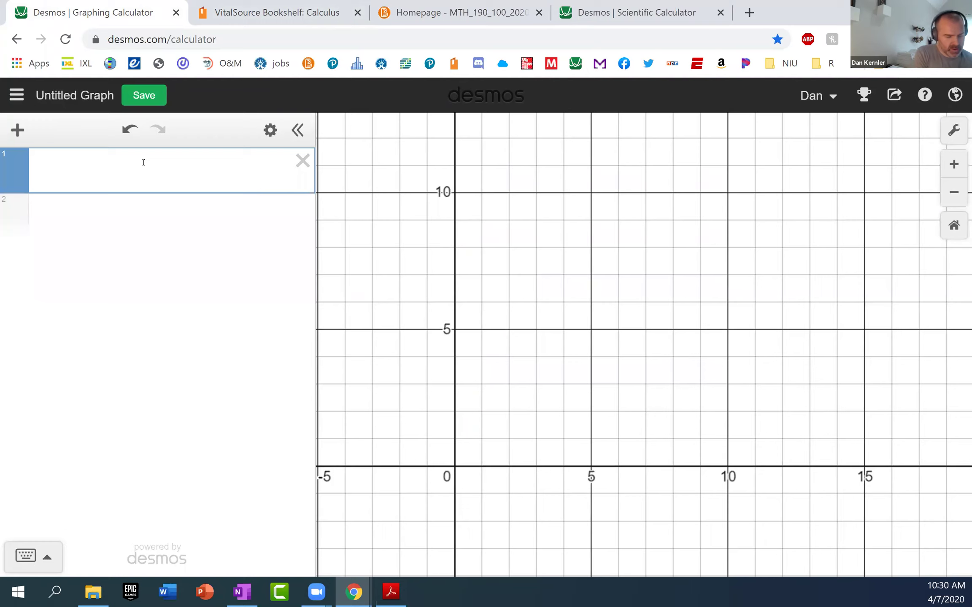
Enter the cost function C = 3.6(2500/x + x) as the first expression
{"action": "type", "text": "c=3.6"}
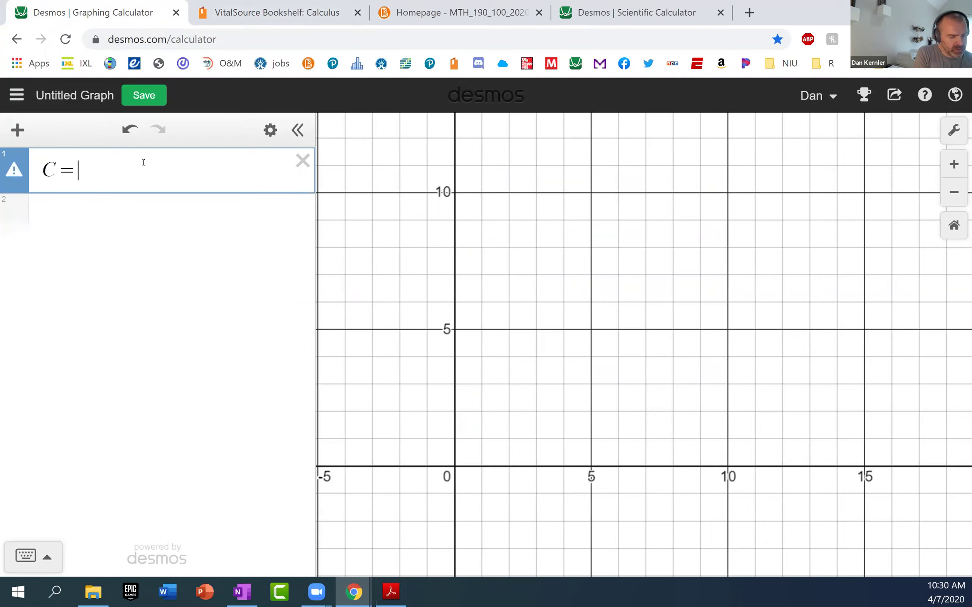
{"action": "type", "text": "(2500/"}
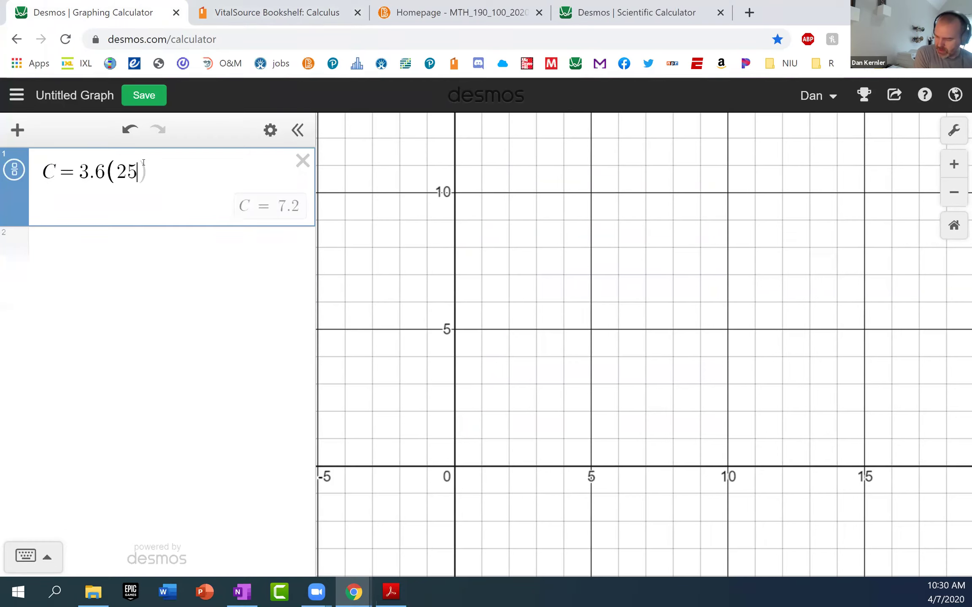
{"action": "key", "text": "Right"}
{"action": "type", "text": "+x)"}
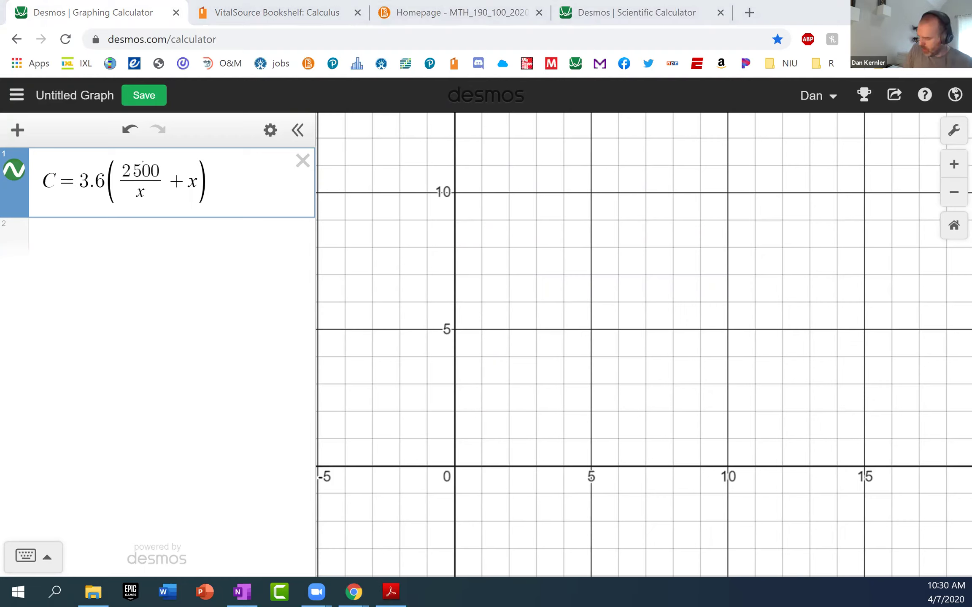
Recheck Problem 71 in OneNote, and explore the Desmos graph at a wider scale to locate the cost curve's low point
{"action": "key", "text": "alt+Tab"}
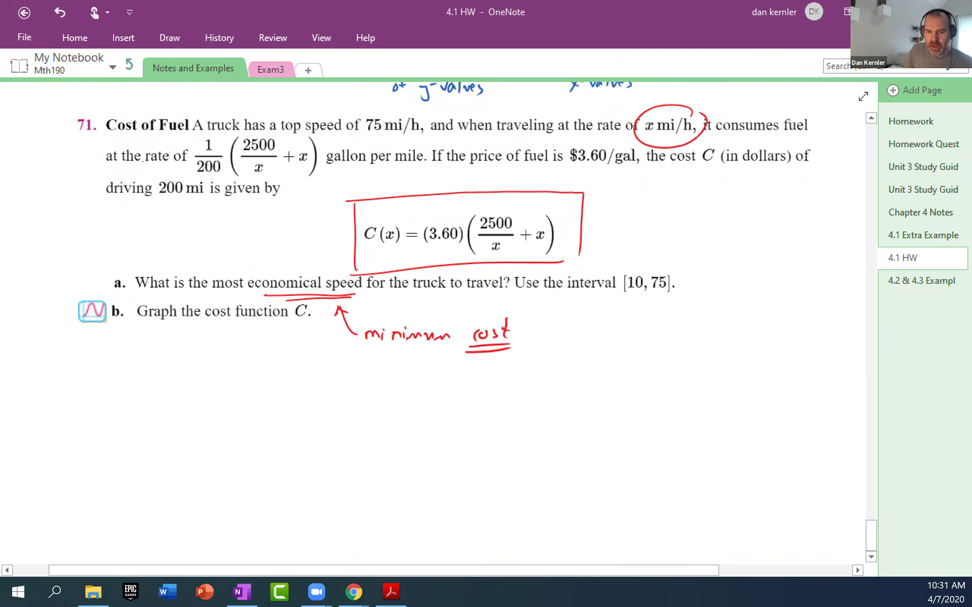
{"action": "key", "text": "alt+Tab"}
{"action": "scroll", "coordinate": [717, 295], "scroll_direction": "down", "scroll_amount": 3}
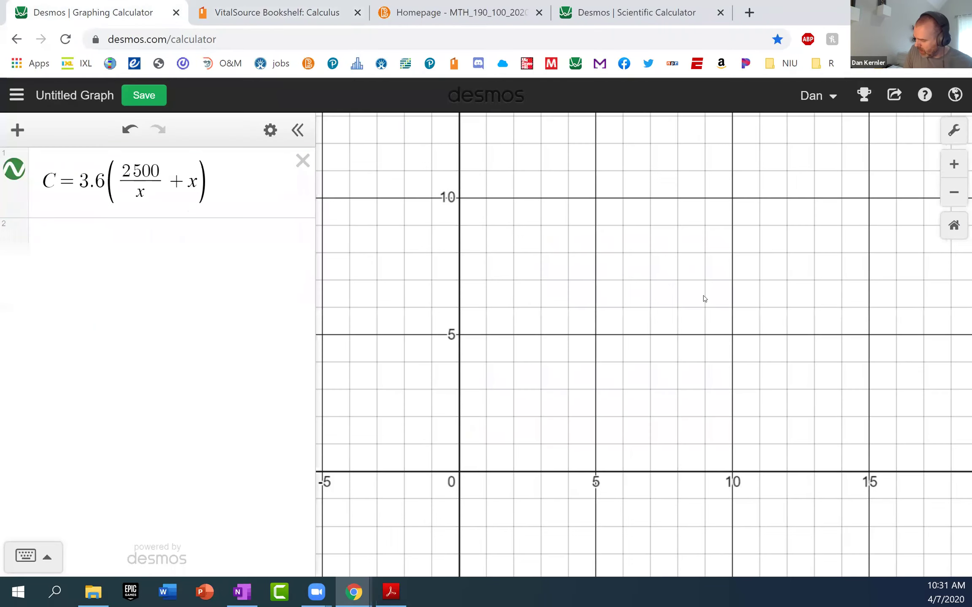
{"action": "scroll", "coordinate": [832, 295], "scroll_direction": "down", "scroll_amount": 3}
{"action": "left_click_drag", "start_coordinate": [824, 260], "coordinate": [460, 458]}
{"action": "scroll", "coordinate": [540, 412], "scroll_direction": "down", "scroll_amount": 4}
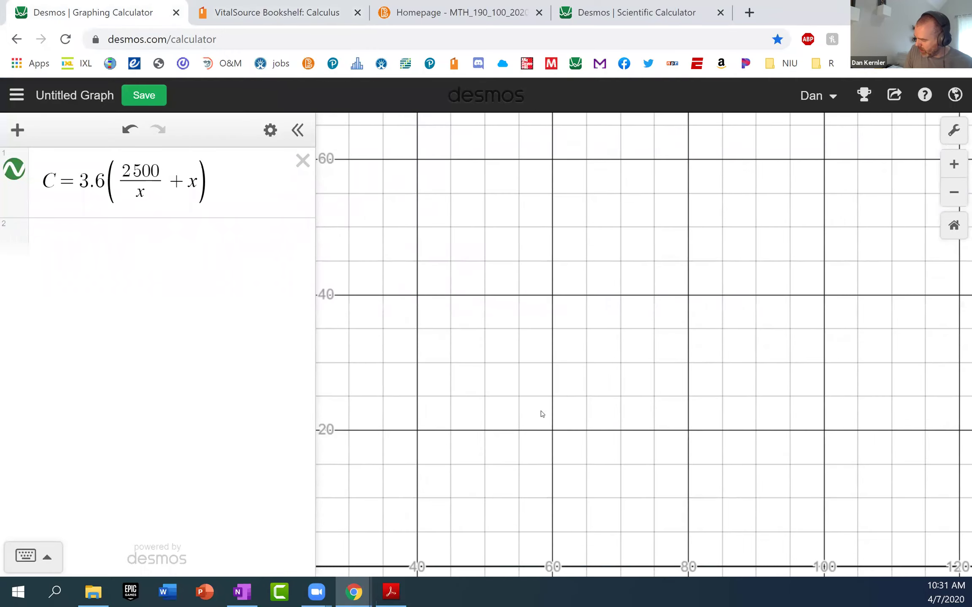
{"action": "scroll", "coordinate": [615, 357], "scroll_direction": "down", "scroll_amount": 6}
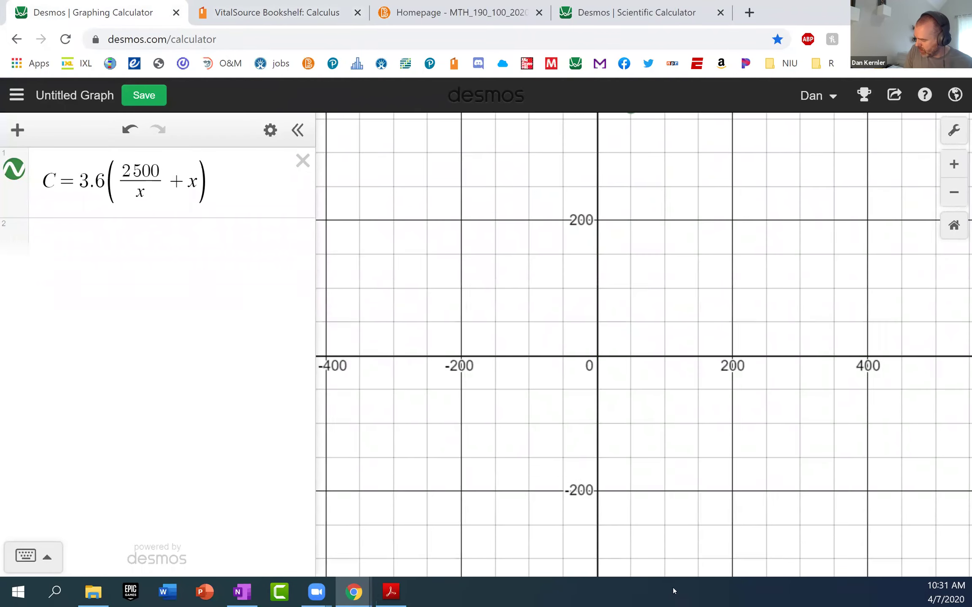
{"action": "left_click_drag", "start_coordinate": [748, 165], "coordinate": [644, 481]}
{"action": "left_click_drag", "start_coordinate": [640, 407], "coordinate": [645, 208]}
Set the graph's x-axis range from −5 to 80
{"action": "left_click", "coordinate": [953, 130]}
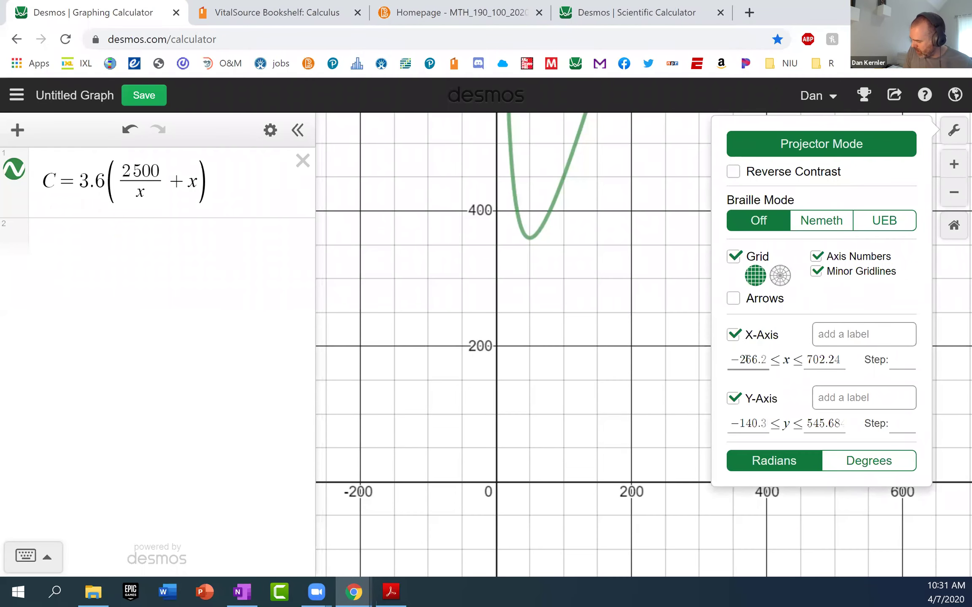
{"action": "left_click_drag", "start_coordinate": [745, 359], "coordinate": [768, 358]}
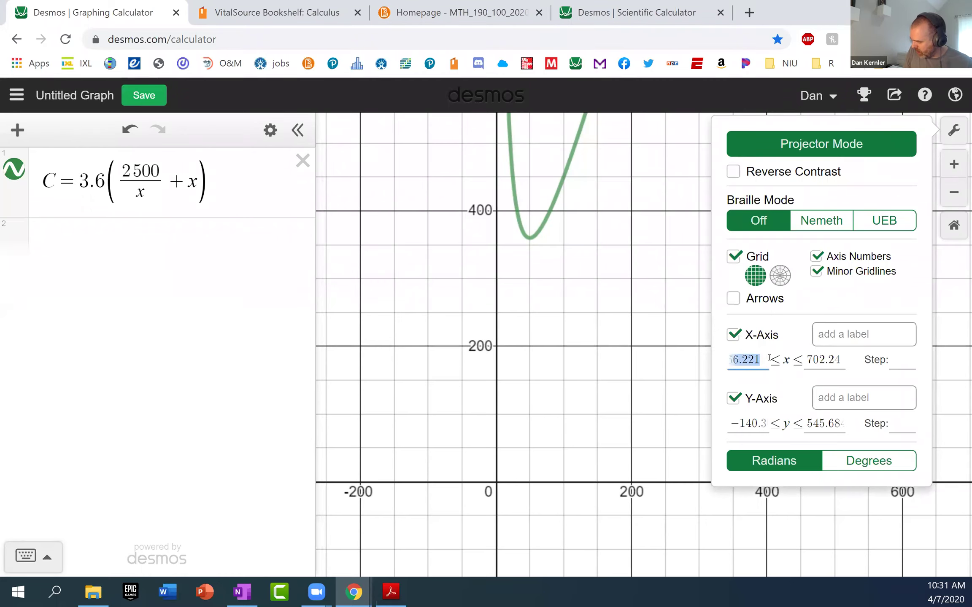
{"action": "type", "text": "-5"}
{"action": "key", "text": "Tab"}
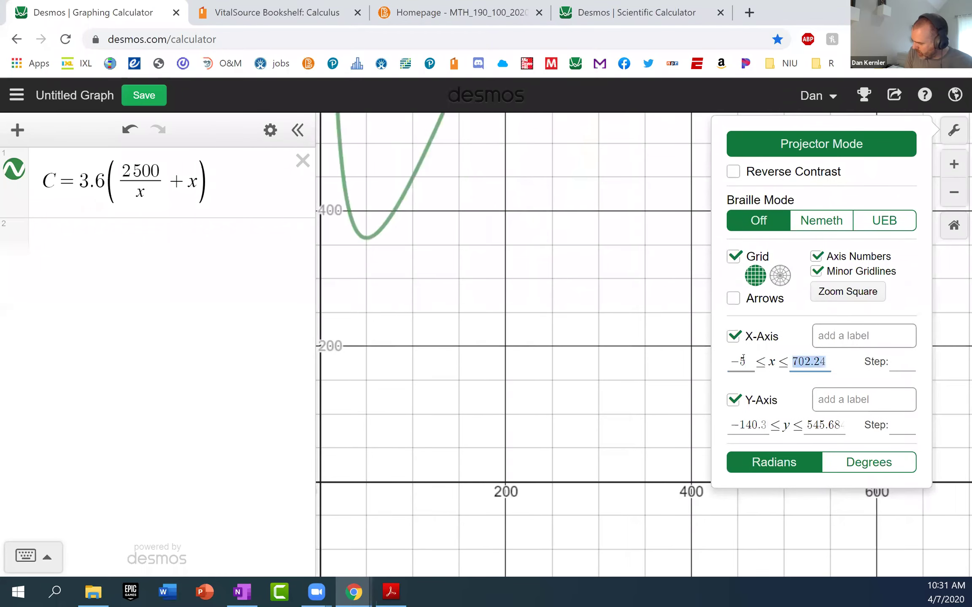
{"action": "type", "text": "80"}
{"action": "left_click", "coordinate": [548, 333]}
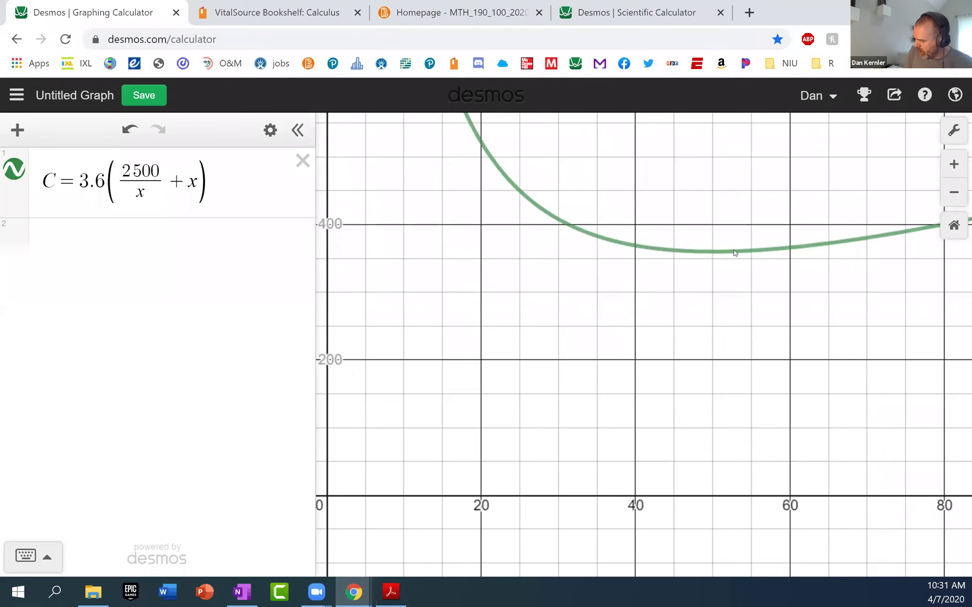
Read the coordinates of the cost curve's minimum point
{"action": "left_click", "coordinate": [742, 253]}
{"action": "left_click", "coordinate": [707, 254]}
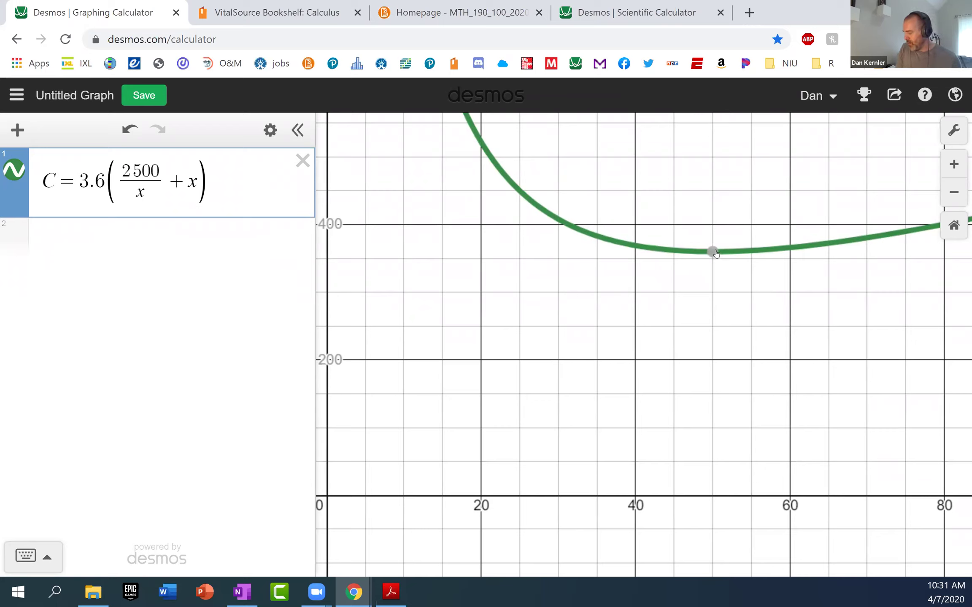
{"action": "left_click", "coordinate": [717, 252]}
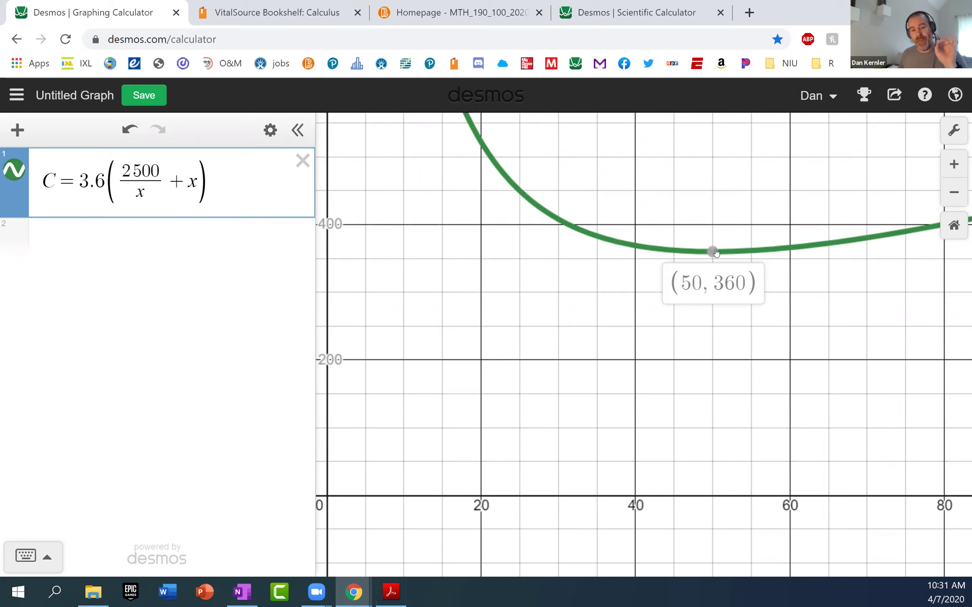
{"action": "left_click", "coordinate": [716, 252]}
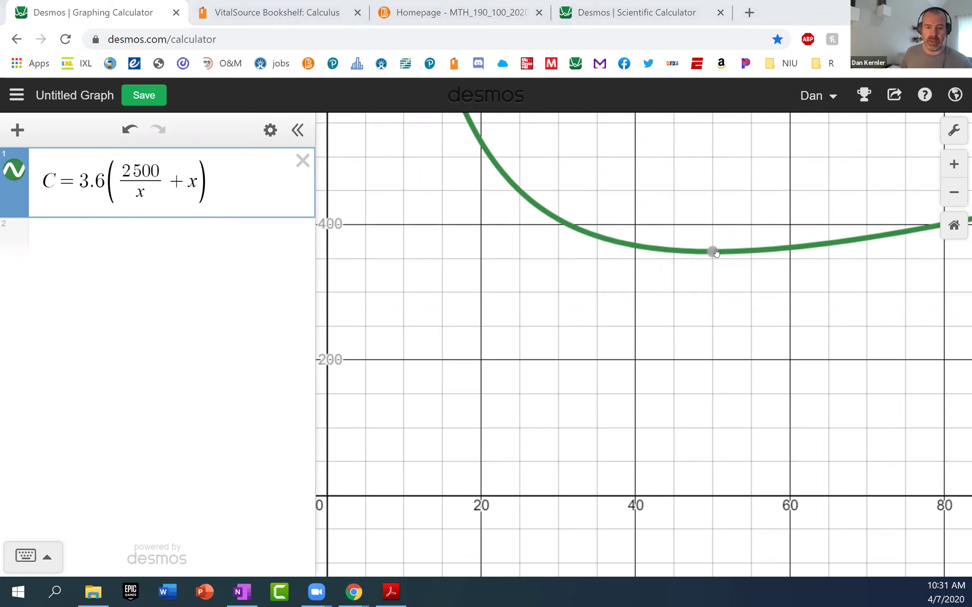
Return to OneNote, underline "Graph the cost function" in part b, and circle the graphing technology icon in red
{"action": "key", "text": "alt+Tab"}
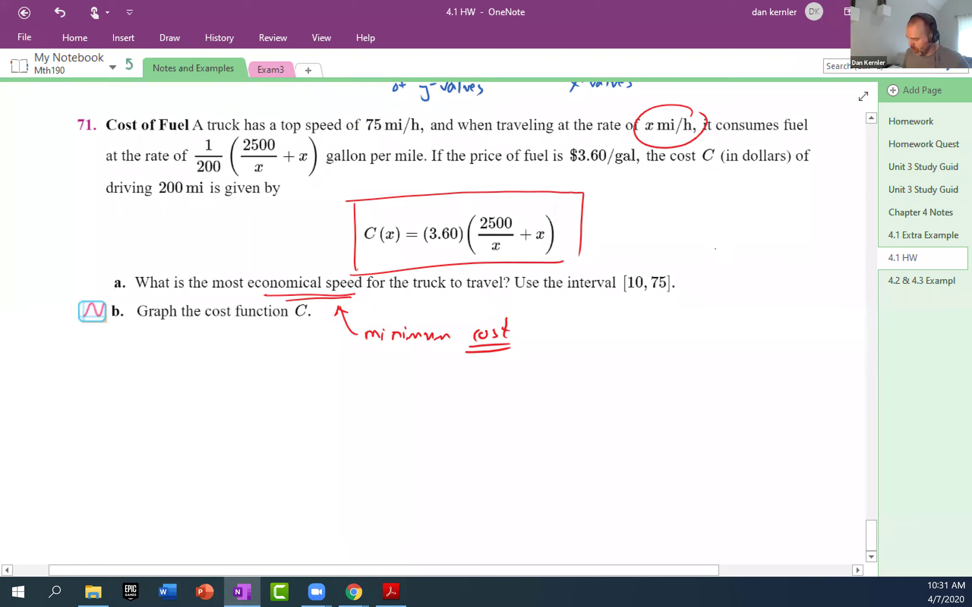
{"action": "left_click_drag", "start_coordinate": [151, 326], "coordinate": [270, 327]}
{"action": "mouse_move", "coordinate": [86, 291]}
{"action": "left_mouse_down"}
{"action": "mouse_move", "coordinate": [113, 314]}
{"action": "mouse_move", "coordinate": [91, 288]}
{"action": "left_mouse_up"}
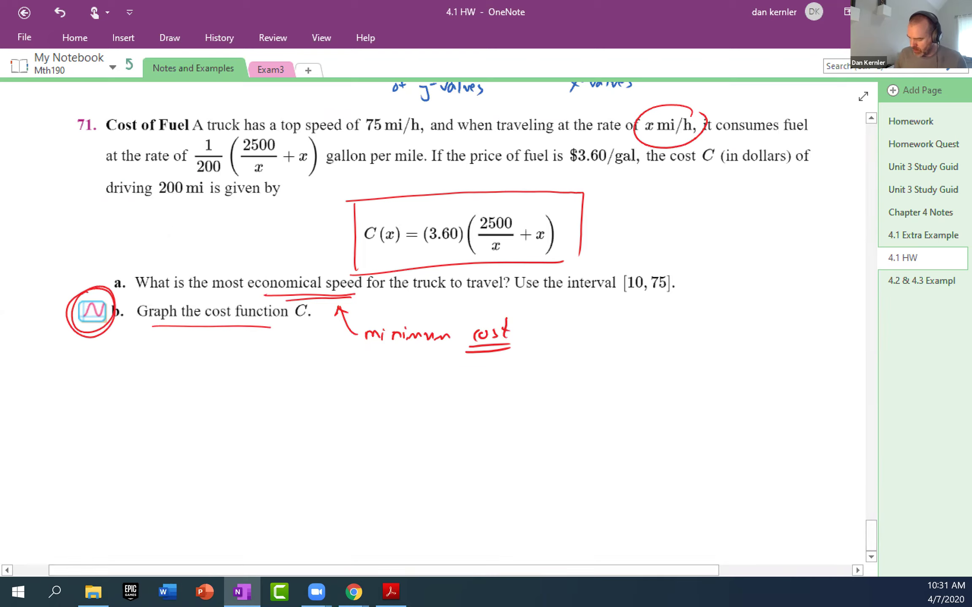
{"action": "left_click", "coordinate": [169, 37]}
{"action": "left_click", "coordinate": [205, 64]}
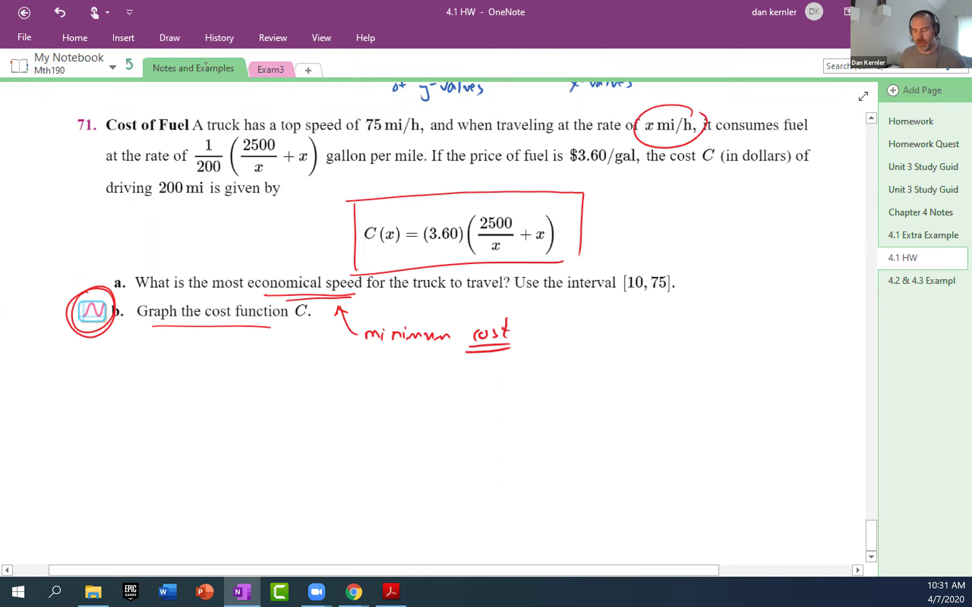
Tick part b in blue, double-underline the interval [10, 75], and write "check C(10) & C(75)" beneath it with an arrow
{"action": "left_click_drag", "start_coordinate": [123, 306], "coordinate": [150, 290]}
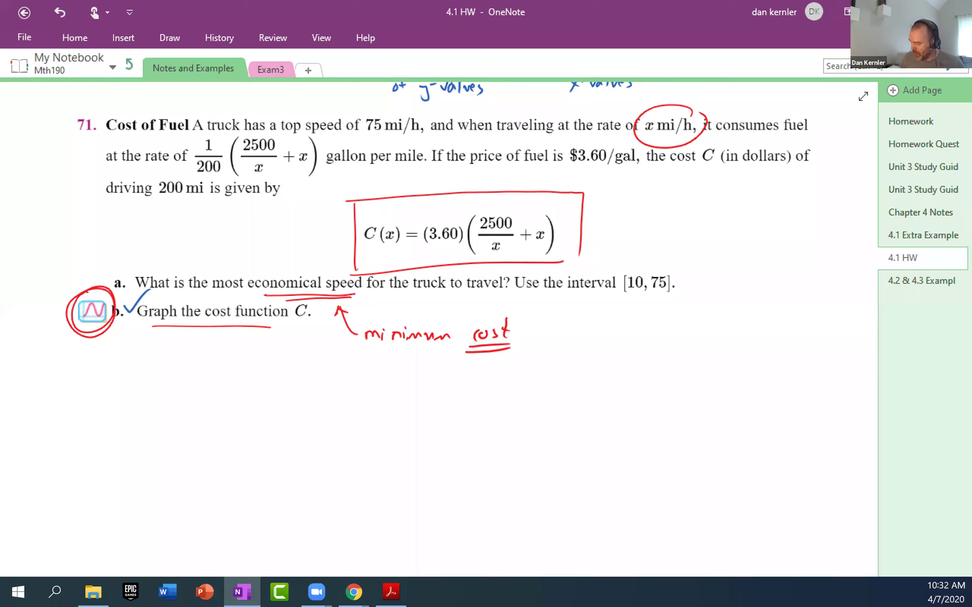
{"action": "mouse_move", "coordinate": [618, 302]}
{"action": "left_mouse_down"}
{"action": "mouse_move", "coordinate": [672, 296]}
{"action": "mouse_move", "coordinate": [628, 333]}
{"action": "mouse_move", "coordinate": [637, 319]}
{"action": "mouse_move", "coordinate": [610, 358]}
{"action": "left_mouse_up"}
{"action": "left_click_drag", "start_coordinate": [620, 343], "coordinate": [623, 359]}
{"action": "left_click_drag", "start_coordinate": [625, 356], "coordinate": [635, 360]}
{"action": "mouse_move", "coordinate": [643, 349]}
{"action": "left_mouse_down"}
{"action": "mouse_move", "coordinate": [642, 361]}
{"action": "mouse_move", "coordinate": [653, 361]}
{"action": "left_mouse_up"}
{"action": "mouse_move", "coordinate": [675, 346]}
{"action": "left_mouse_down"}
{"action": "mouse_move", "coordinate": [678, 361]}
{"action": "mouse_move", "coordinate": [698, 359]}
{"action": "left_mouse_up"}
{"action": "mouse_move", "coordinate": [707, 349]}
{"action": "left_mouse_down"}
{"action": "mouse_move", "coordinate": [717, 363]}
{"action": "mouse_move", "coordinate": [731, 352]}
{"action": "mouse_move", "coordinate": [799, 358]}
{"action": "left_mouse_up"}
{"action": "left_click_drag", "start_coordinate": [802, 344], "coordinate": [818, 364]}
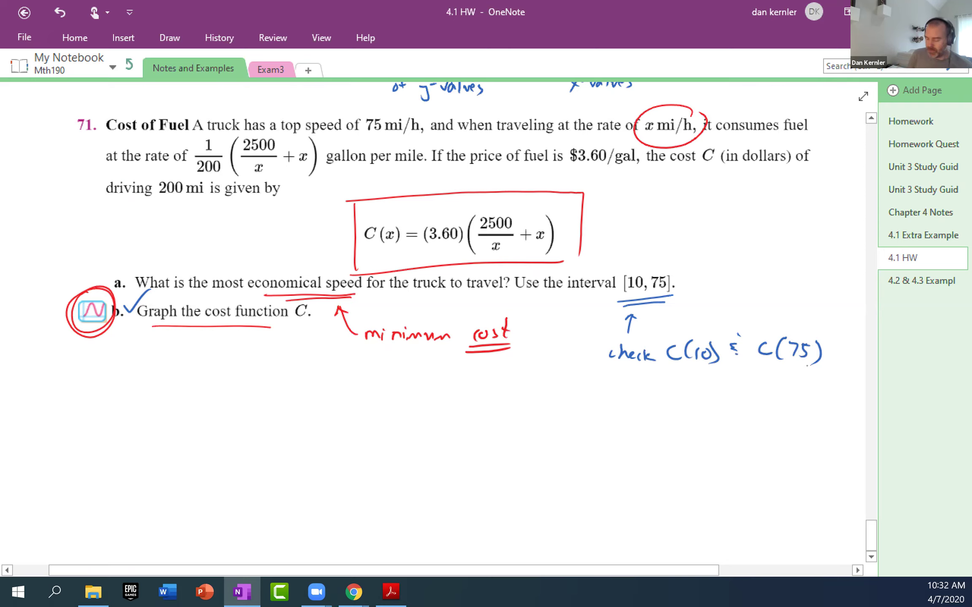
Switch to Desmos, rewrite the cost equation's left side as C(x), and evaluate C(10) and C(75) on new lines
{"action": "key", "text": "alt+Tab"}
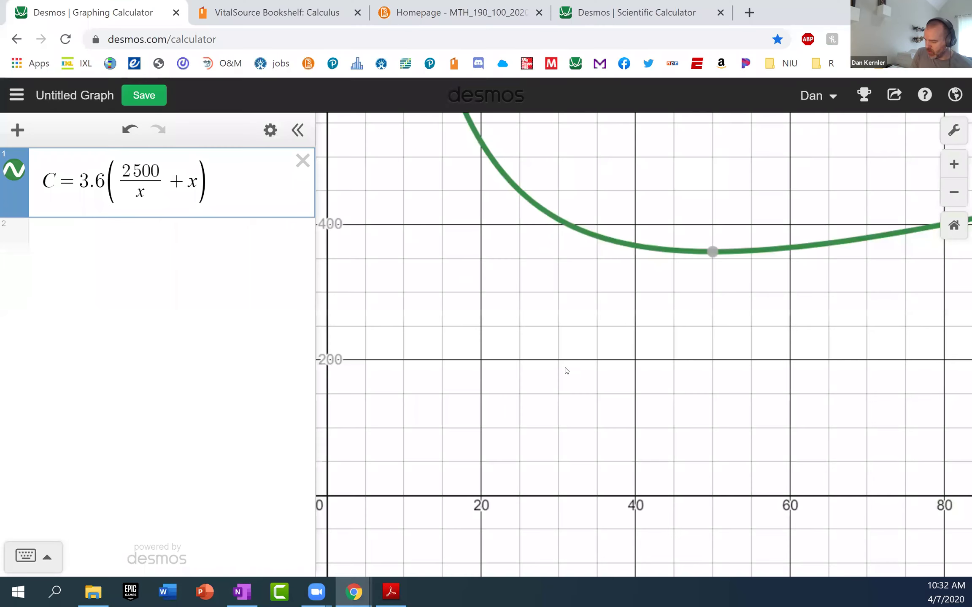
{"action": "left_click", "coordinate": [55, 182]}
{"action": "type", "text": "(x)"}
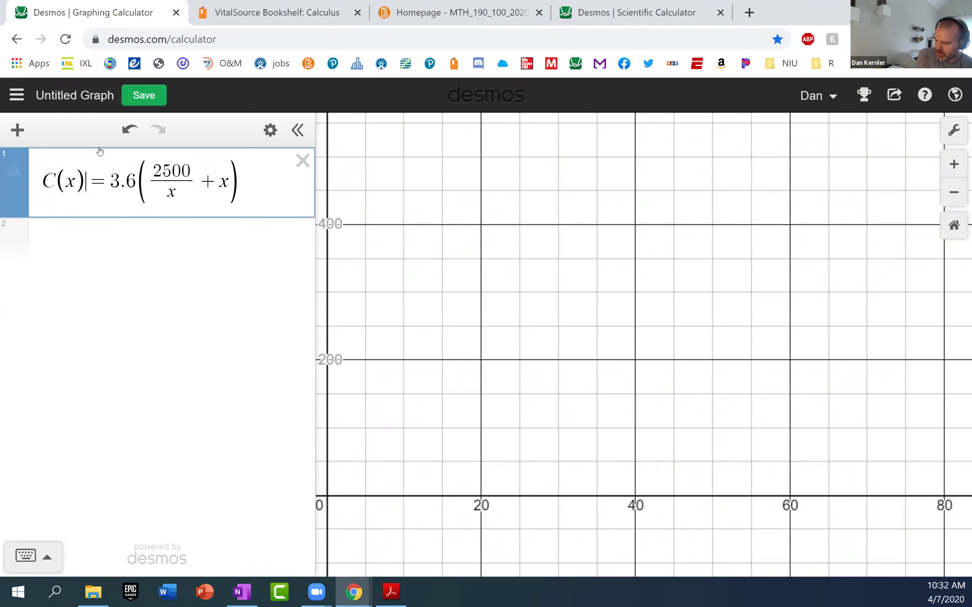
{"action": "key", "text": "Return"}
{"action": "type", "text": "C(10)"}
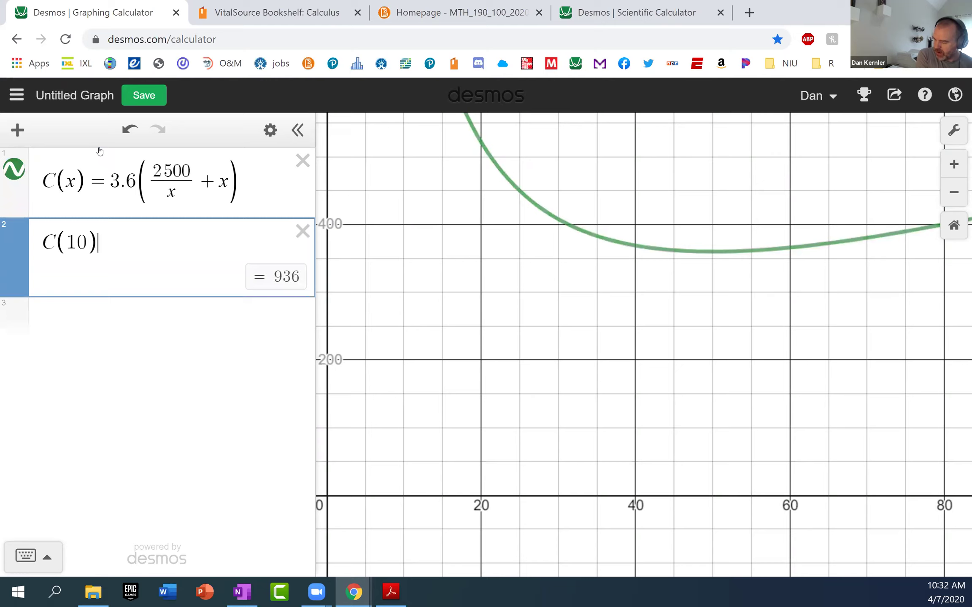
{"action": "key", "text": "Return"}
{"action": "type", "text": "C("}
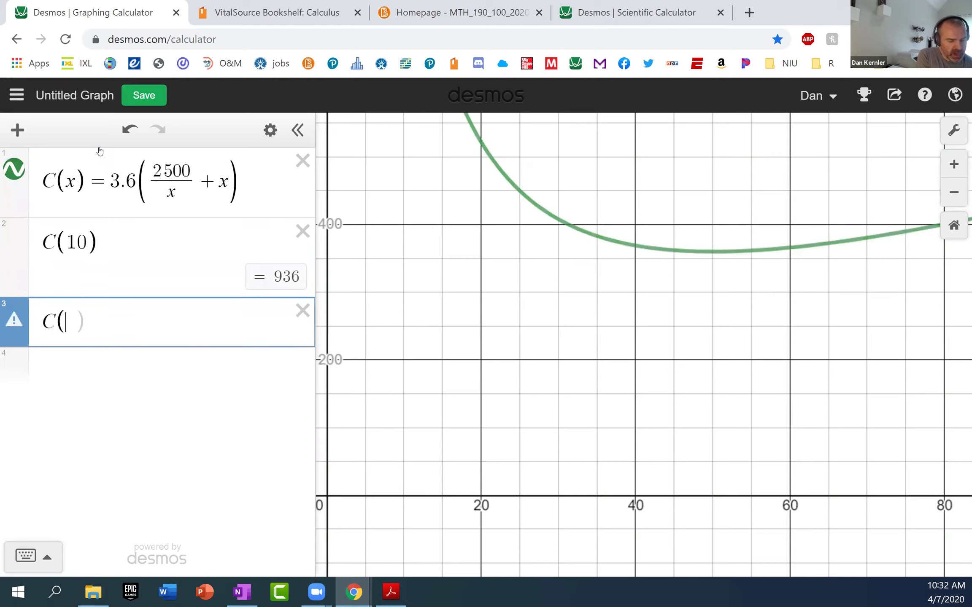
{"action": "type", "text": "75)"}
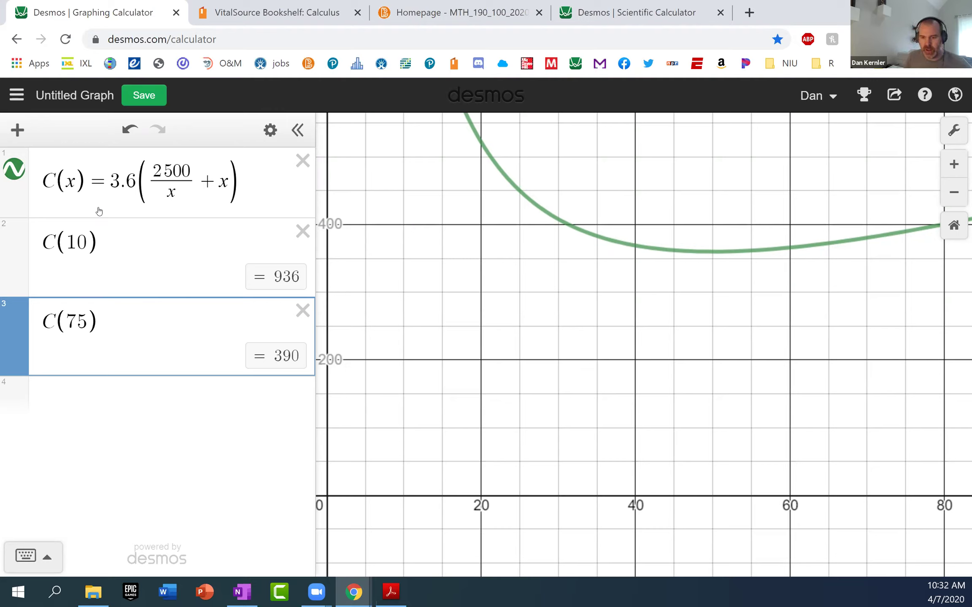
Return to OneNote and write "= 936" under C(10) and "= 390" under C(75), checking the values against Desmos
{"action": "key", "text": "alt+Tab"}
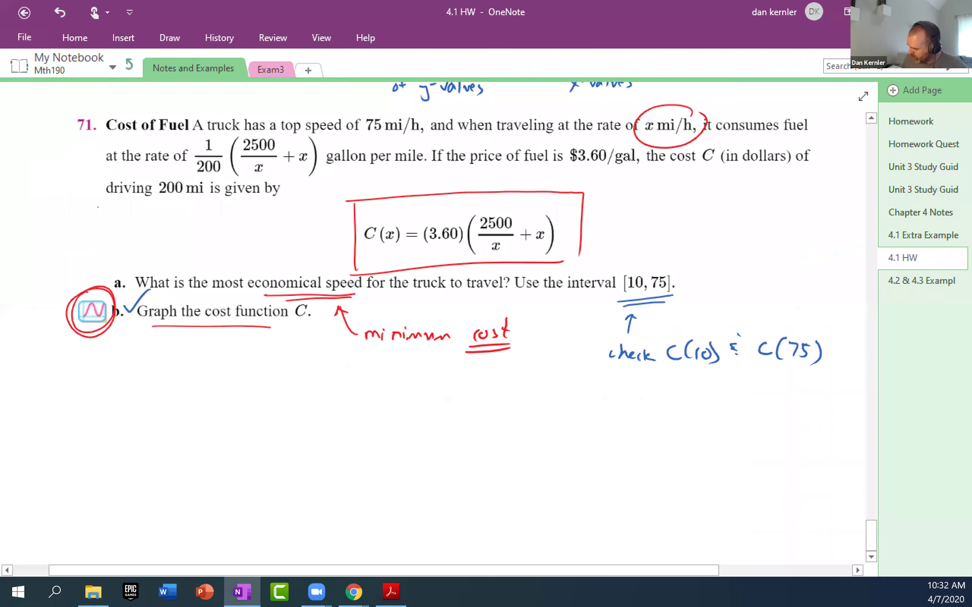
{"action": "left_click_drag", "start_coordinate": [663, 377], "coordinate": [676, 378]}
{"action": "left_click_drag", "start_coordinate": [665, 382], "coordinate": [685, 391]}
{"action": "left_click_drag", "start_coordinate": [697, 377], "coordinate": [696, 392]}
{"action": "left_click_drag", "start_coordinate": [714, 377], "coordinate": [713, 386]}
{"action": "left_click_drag", "start_coordinate": [775, 383], "coordinate": [786, 382]}
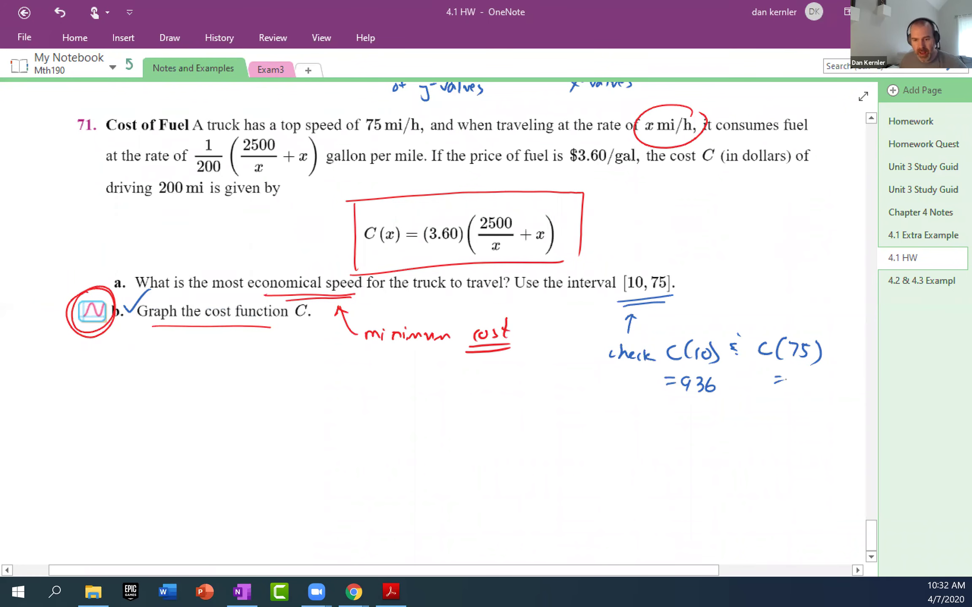
{"action": "key", "text": "alt+Tab"}
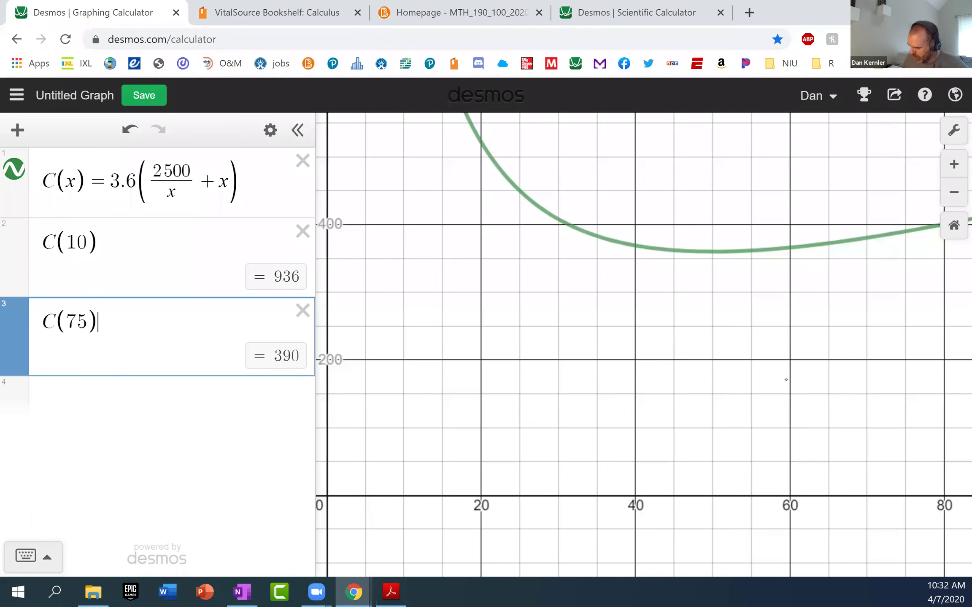
{"action": "key", "text": "alt+Tab"}
{"action": "mouse_move", "coordinate": [793, 372]}
{"action": "left_mouse_down"}
{"action": "mouse_move", "coordinate": [794, 388]}
{"action": "mouse_move", "coordinate": [809, 379]}
{"action": "mouse_move", "coordinate": [805, 389]}
{"action": "left_mouse_up"}
{"action": "left_click_drag", "start_coordinate": [816, 376], "coordinate": [816, 377]}
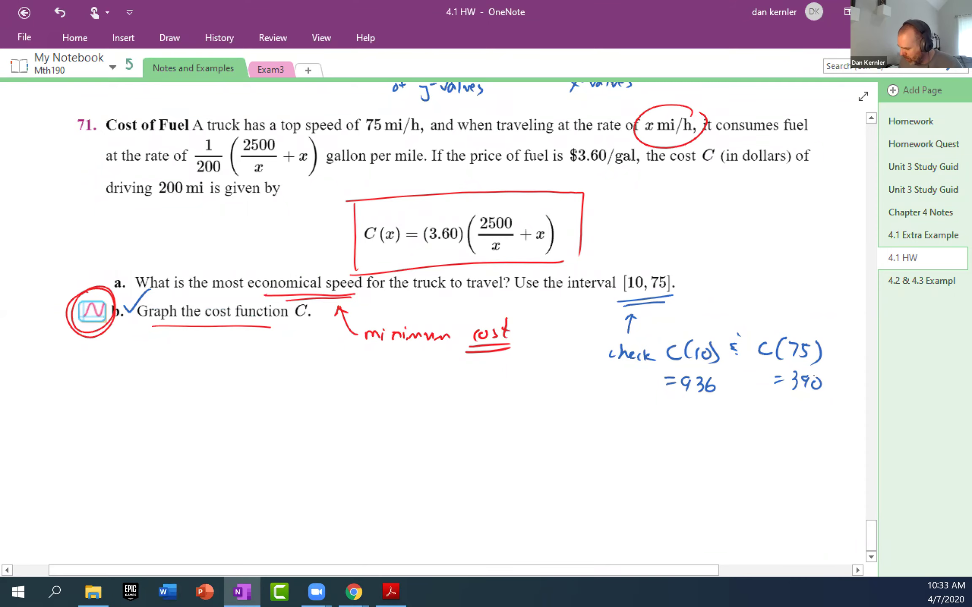
Begin the derivative line below part b by handwriting C′(x) = 3.60( in blue
{"action": "mouse_move", "coordinate": [211, 406]}
{"action": "left_mouse_down"}
{"action": "mouse_move", "coordinate": [210, 417]}
{"action": "mouse_move", "coordinate": [243, 417]}
{"action": "left_mouse_up"}
{"action": "mouse_move", "coordinate": [242, 406]}
{"action": "left_mouse_down"}
{"action": "mouse_move", "coordinate": [232, 418]}
{"action": "mouse_move", "coordinate": [324, 410]}
{"action": "mouse_move", "coordinate": [329, 400]}
{"action": "mouse_move", "coordinate": [346, 420]}
{"action": "left_mouse_up"}
{"action": "left_click", "coordinate": [260, 404]}
{"action": "left_click", "coordinate": [266, 404]}
{"action": "left_click", "coordinate": [299, 415]}
{"action": "left_click", "coordinate": [340, 419]}
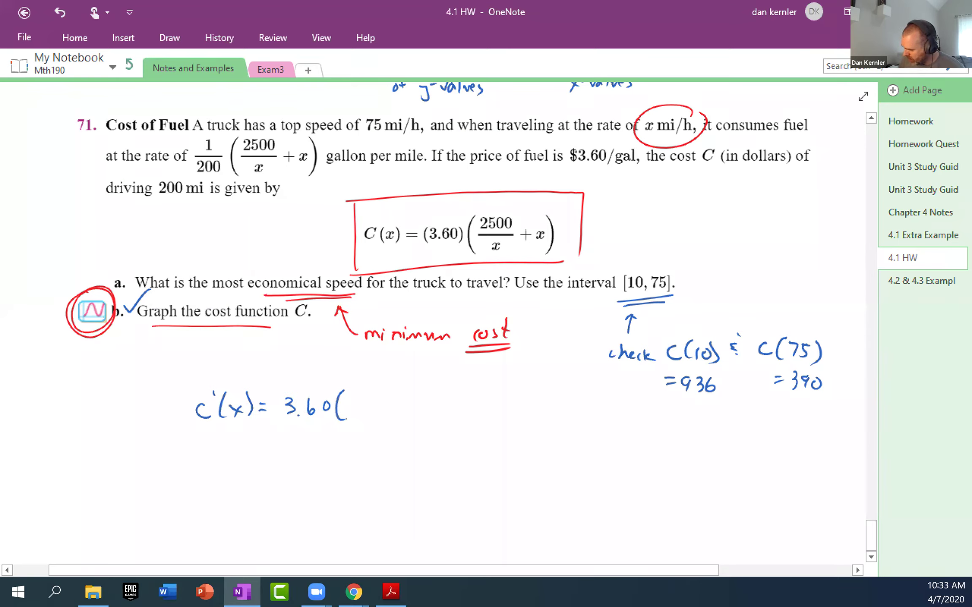
Draw a curved line from the 2500/x term in the boxed formula and write 2500x⁻¹ beside it
{"action": "left_click_drag", "start_coordinate": [502, 211], "coordinate": [616, 197]}
{"action": "left_click_drag", "start_coordinate": [622, 184], "coordinate": [623, 197]}
{"action": "left_click_drag", "start_coordinate": [626, 188], "coordinate": [656, 198]}
{"action": "mouse_move", "coordinate": [655, 188]}
{"action": "left_mouse_down"}
{"action": "mouse_move", "coordinate": [645, 199]}
{"action": "mouse_move", "coordinate": [670, 184]}
{"action": "left_mouse_up"}
{"action": "left_click_drag", "start_coordinate": [671, 181], "coordinate": [672, 192]}
Complete the derivative's parentheses with −2500x⁻² + 1 and set the expression equal to 0
{"action": "left_click_drag", "start_coordinate": [347, 406], "coordinate": [370, 411]}
{"action": "left_click_drag", "start_coordinate": [370, 399], "coordinate": [380, 411]}
{"action": "mouse_move", "coordinate": [382, 396]}
{"action": "left_mouse_down"}
{"action": "mouse_move", "coordinate": [383, 409]}
{"action": "mouse_move", "coordinate": [404, 403]}
{"action": "mouse_move", "coordinate": [415, 412]}
{"action": "mouse_move", "coordinate": [403, 414]}
{"action": "left_mouse_up"}
{"action": "left_click_drag", "start_coordinate": [419, 397], "coordinate": [460, 406]}
{"action": "mouse_move", "coordinate": [480, 399]}
{"action": "left_mouse_down"}
{"action": "mouse_move", "coordinate": [488, 413]}
{"action": "mouse_move", "coordinate": [537, 400]}
{"action": "left_mouse_up"}
{"action": "left_click_drag", "start_coordinate": [551, 396], "coordinate": [559, 395]}
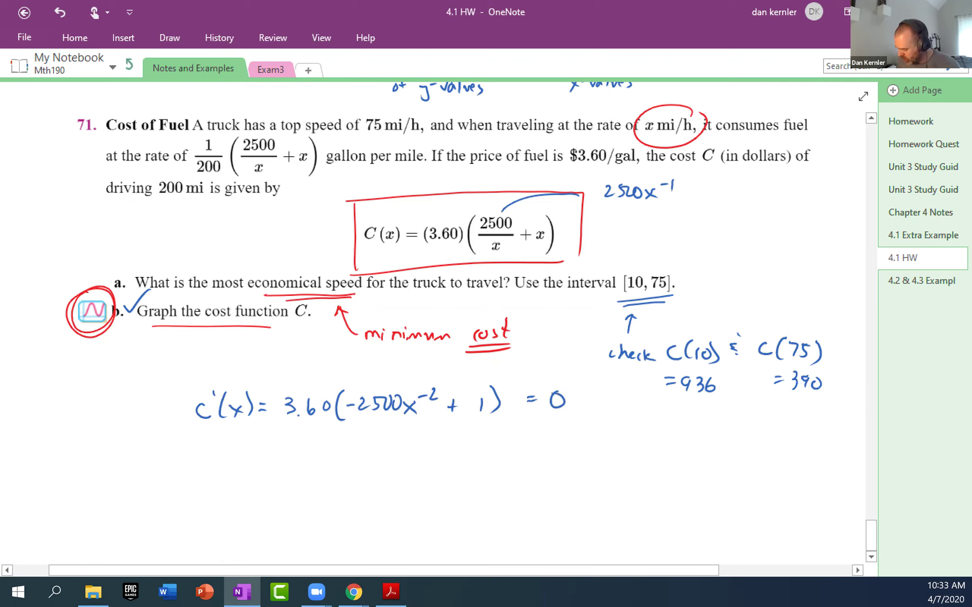
Rewrite the equation on the next line as ⇒ 3.60(−2500/x² + 1) = 0
{"action": "left_click_drag", "start_coordinate": [271, 446], "coordinate": [276, 445]}
{"action": "left_click_drag", "start_coordinate": [271, 450], "coordinate": [277, 450]}
{"action": "mouse_move", "coordinate": [287, 443]}
{"action": "left_mouse_down"}
{"action": "mouse_move", "coordinate": [289, 461]}
{"action": "mouse_move", "coordinate": [321, 445]}
{"action": "mouse_move", "coordinate": [350, 477]}
{"action": "left_mouse_up"}
{"action": "left_click", "coordinate": [301, 459]}
{"action": "mouse_move", "coordinate": [376, 435]}
{"action": "left_mouse_down"}
{"action": "mouse_move", "coordinate": [388, 449]}
{"action": "mouse_move", "coordinate": [399, 438]}
{"action": "left_mouse_up"}
{"action": "left_click_drag", "start_coordinate": [408, 436], "coordinate": [417, 454]}
{"action": "left_click_drag", "start_coordinate": [386, 470], "coordinate": [400, 484]}
{"action": "mouse_move", "coordinate": [400, 469]}
{"action": "left_mouse_down"}
{"action": "mouse_move", "coordinate": [388, 482]}
{"action": "mouse_move", "coordinate": [446, 455]}
{"action": "left_mouse_up"}
{"action": "mouse_move", "coordinate": [467, 447]}
{"action": "left_mouse_down"}
{"action": "mouse_move", "coordinate": [472, 470]}
{"action": "mouse_move", "coordinate": [511, 446]}
{"action": "left_mouse_up"}
{"action": "left_click_drag", "start_coordinate": [501, 451], "coordinate": [534, 441]}
{"action": "mouse_move", "coordinate": [270, 458]}
{"action": "left_mouse_down"}
{"action": "mouse_move", "coordinate": [283, 465]}
{"action": "mouse_move", "coordinate": [251, 452]}
{"action": "mouse_move", "coordinate": [259, 456]}
{"action": "left_mouse_up"}
{"action": "left_click_drag", "start_coordinate": [246, 447], "coordinate": [250, 466]}
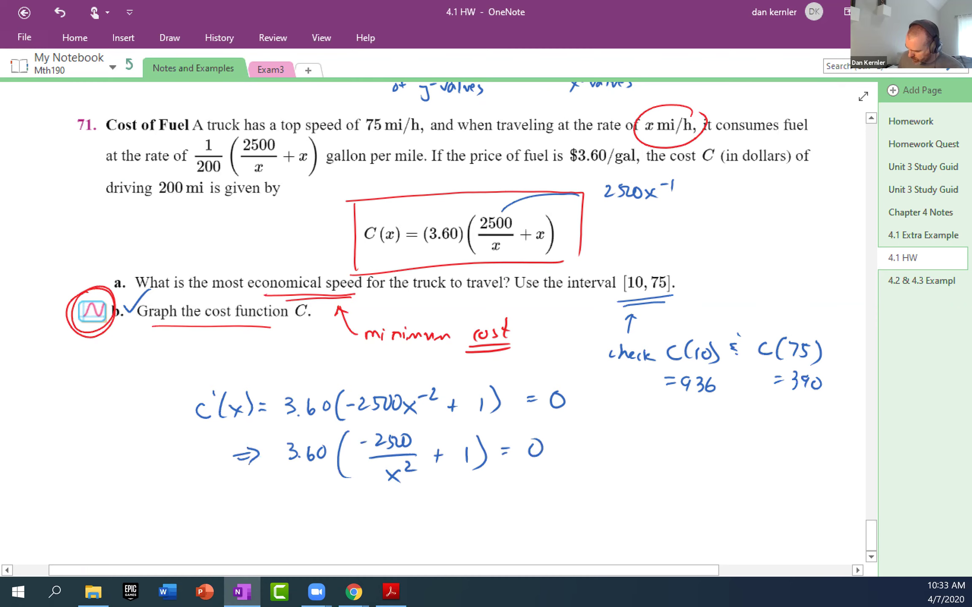
Cross out the 3.60 factor and write the simplified equation −2500/x² + 1 = 0 underneath
{"action": "scroll", "coordinate": [249, 464], "scroll_direction": "down", "scroll_amount": 3}
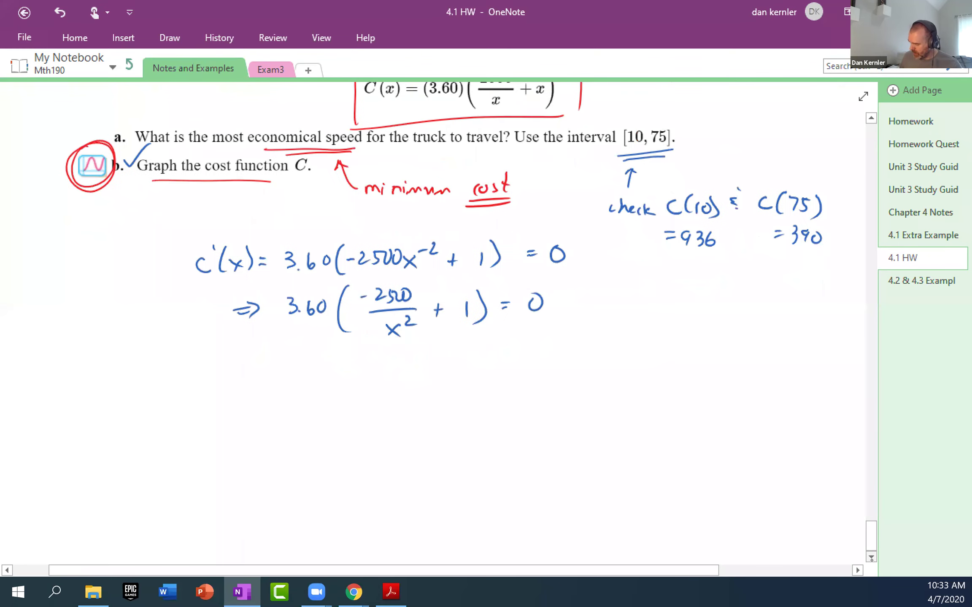
{"action": "left_click_drag", "start_coordinate": [332, 291], "coordinate": [279, 333]}
{"action": "left_click_drag", "start_coordinate": [291, 295], "coordinate": [334, 330]}
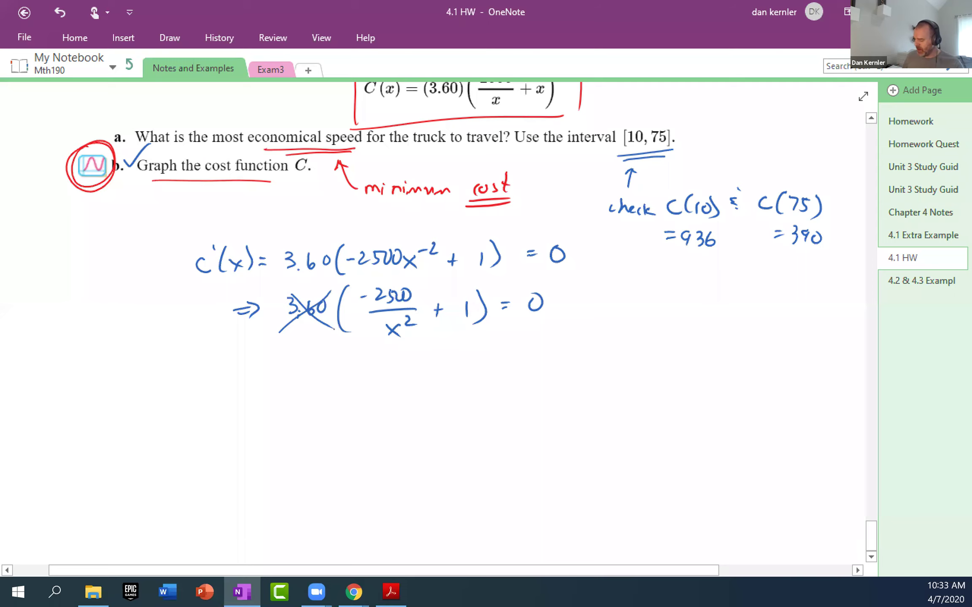
{"action": "left_click_drag", "start_coordinate": [366, 364], "coordinate": [393, 370]}
{"action": "mouse_move", "coordinate": [399, 360]}
{"action": "left_mouse_down"}
{"action": "mouse_move", "coordinate": [391, 370]}
{"action": "mouse_move", "coordinate": [412, 360]}
{"action": "mouse_move", "coordinate": [421, 376]}
{"action": "left_mouse_up"}
{"action": "mouse_move", "coordinate": [390, 397]}
{"action": "left_mouse_down"}
{"action": "mouse_move", "coordinate": [404, 409]}
{"action": "mouse_move", "coordinate": [391, 412]}
{"action": "left_mouse_up"}
{"action": "left_click_drag", "start_coordinate": [408, 390], "coordinate": [419, 399]}
{"action": "mouse_move", "coordinate": [441, 370]}
{"action": "left_mouse_down"}
{"action": "mouse_move", "coordinate": [440, 386]}
{"action": "mouse_move", "coordinate": [446, 377]}
{"action": "left_mouse_up"}
{"action": "left_click_drag", "start_coordinate": [456, 370], "coordinate": [454, 386]}
{"action": "left_click_drag", "start_coordinate": [472, 370], "coordinate": [481, 376]}
{"action": "mouse_move", "coordinate": [501, 365]}
{"action": "left_mouse_down"}
{"action": "mouse_move", "coordinate": [499, 381]}
{"action": "mouse_move", "coordinate": [502, 366]}
{"action": "left_mouse_up"}
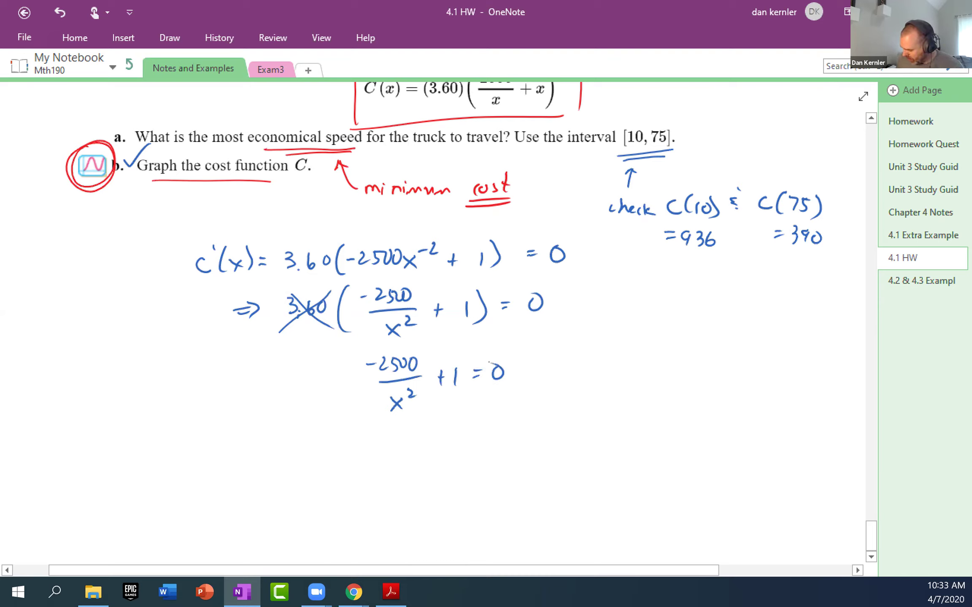
Clear the fraction by writing −2500 + x² = 0 on the next line
{"action": "left_click_drag", "start_coordinate": [366, 442], "coordinate": [399, 446]}
{"action": "left_click_drag", "start_coordinate": [410, 434], "coordinate": [457, 432]}
{"action": "mouse_move", "coordinate": [462, 431]}
{"action": "left_mouse_down"}
{"action": "mouse_move", "coordinate": [473, 442]}
{"action": "mouse_move", "coordinate": [458, 445]}
{"action": "mouse_move", "coordinate": [484, 428]}
{"action": "left_mouse_up"}
{"action": "left_click_drag", "start_coordinate": [489, 426], "coordinate": [505, 431]}
{"action": "left_click_drag", "start_coordinate": [525, 417], "coordinate": [528, 419]}
Solve for x by writing x² = 2500 and then x = 50 below it
{"action": "left_click_drag", "start_coordinate": [446, 474], "coordinate": [463, 485]}
{"action": "left_click_drag", "start_coordinate": [457, 477], "coordinate": [447, 490]}
{"action": "left_click_drag", "start_coordinate": [466, 458], "coordinate": [479, 467]}
{"action": "left_click_drag", "start_coordinate": [477, 472], "coordinate": [488, 475]}
{"action": "mouse_move", "coordinate": [500, 464]}
{"action": "left_mouse_down"}
{"action": "mouse_move", "coordinate": [498, 477]}
{"action": "mouse_move", "coordinate": [509, 474]}
{"action": "left_mouse_up"}
{"action": "left_click_drag", "start_coordinate": [510, 474], "coordinate": [523, 467]}
{"action": "left_click_drag", "start_coordinate": [535, 465], "coordinate": [534, 466]}
{"action": "mouse_move", "coordinate": [459, 505]}
{"action": "left_mouse_down"}
{"action": "mouse_move", "coordinate": [475, 512]}
{"action": "mouse_move", "coordinate": [462, 518]}
{"action": "left_mouse_up"}
{"action": "left_click_drag", "start_coordinate": [482, 500], "coordinate": [490, 504]}
{"action": "left_click_drag", "start_coordinate": [512, 496], "coordinate": [515, 509]}
{"action": "left_click_drag", "start_coordinate": [512, 496], "coordinate": [524, 496]}
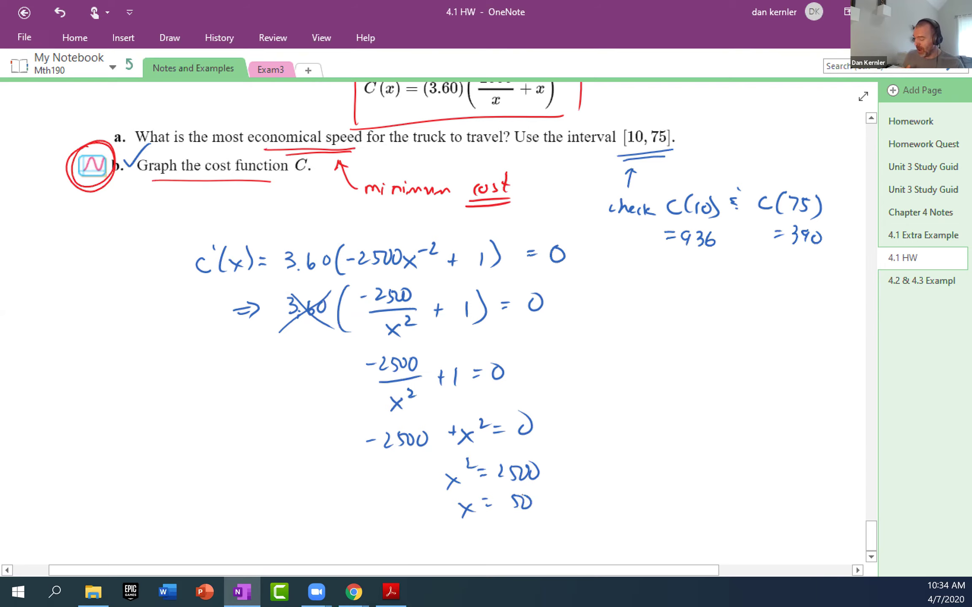
Review the work against the problem statement and circle the solution 50
{"action": "scroll", "coordinate": [438, 329], "scroll_direction": "up", "scroll_amount": 7}
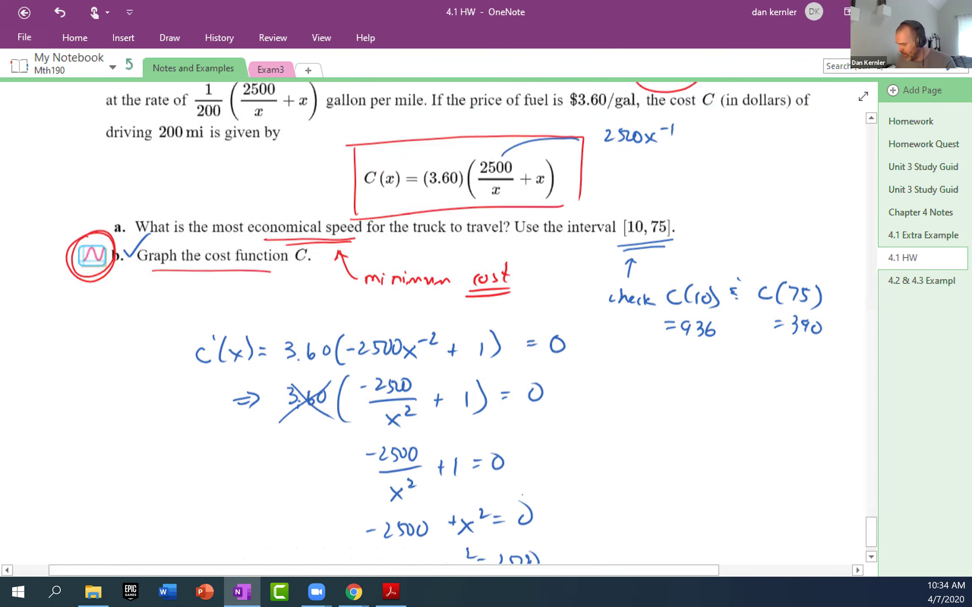
{"action": "scroll", "coordinate": [439, 329], "scroll_direction": "down", "scroll_amount": 6}
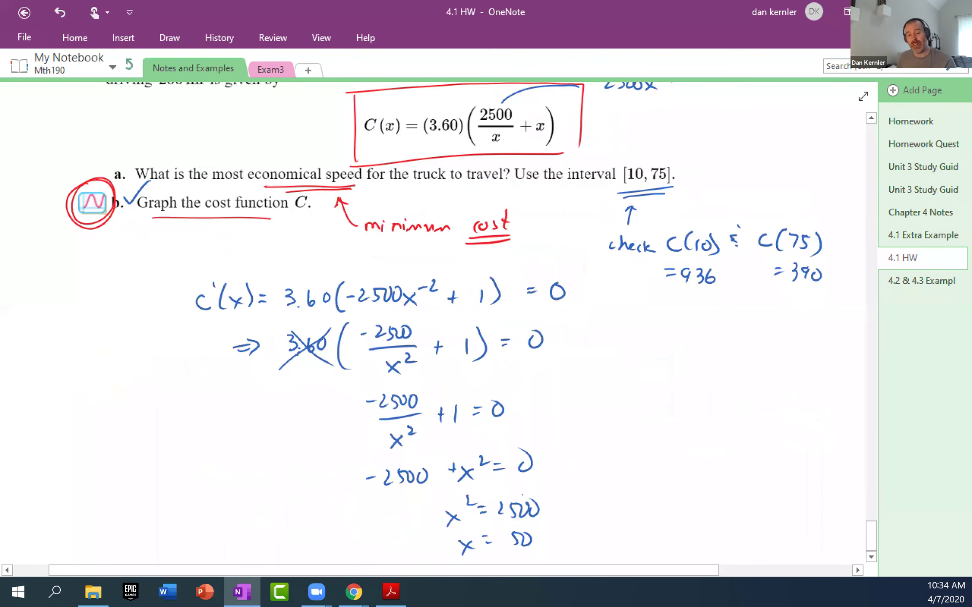
{"action": "scroll", "coordinate": [438, 329], "scroll_direction": "down", "scroll_amount": 3}
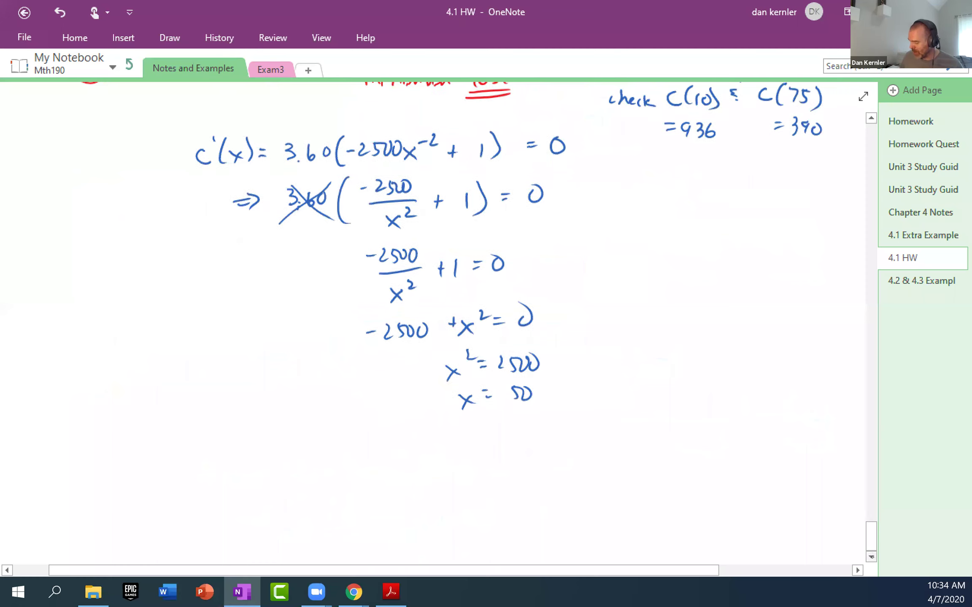
{"action": "left_click_drag", "start_coordinate": [523, 376], "coordinate": [532, 379]}
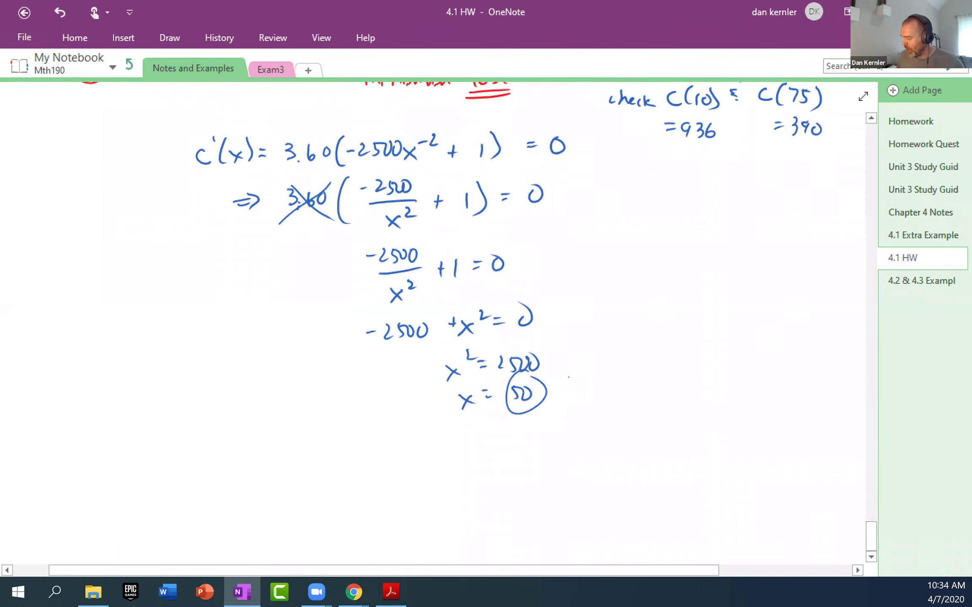
Sketch an arched curve with dotted endpoints below the C(10) and C(75) values, and write "C(50) =" beside the circled 50
{"action": "scroll", "coordinate": [438, 329], "scroll_direction": "up", "scroll_amount": 2}
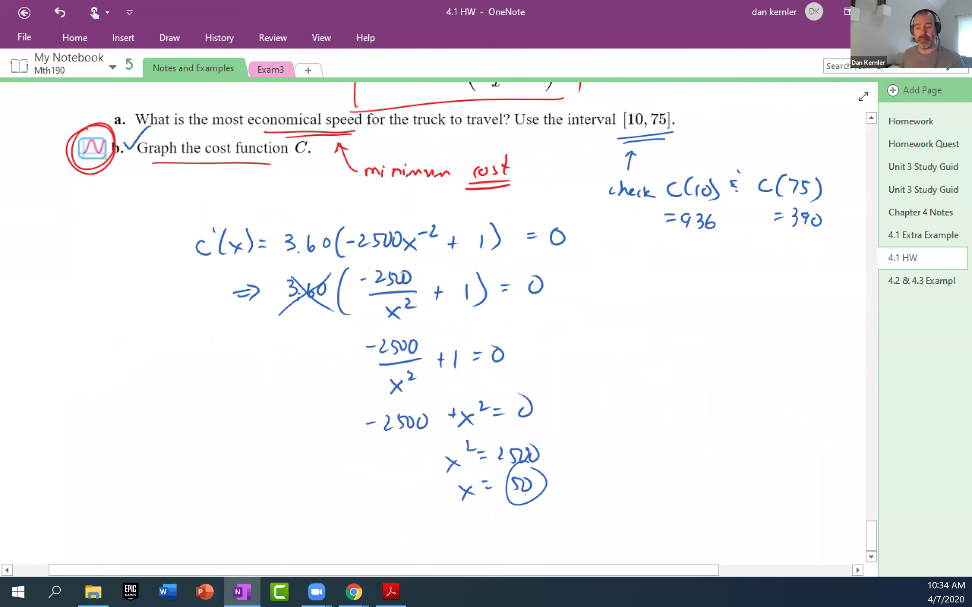
{"action": "mouse_move", "coordinate": [657, 280]}
{"action": "left_mouse_down"}
{"action": "mouse_move", "coordinate": [659, 289]}
{"action": "mouse_move", "coordinate": [703, 253]}
{"action": "mouse_move", "coordinate": [731, 248]}
{"action": "mouse_move", "coordinate": [780, 274]}
{"action": "mouse_move", "coordinate": [836, 332]}
{"action": "left_mouse_up"}
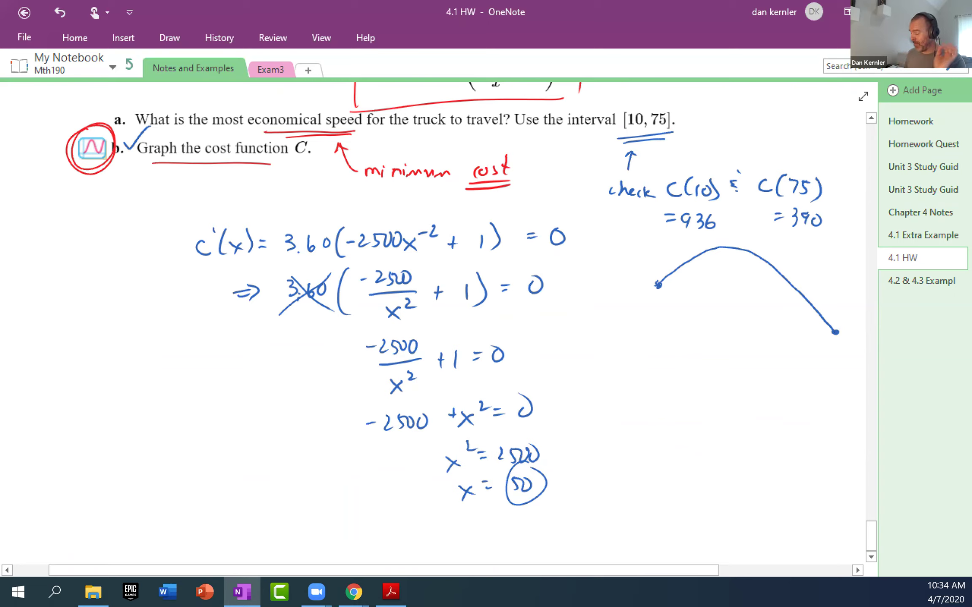
{"action": "left_click_drag", "start_coordinate": [591, 473], "coordinate": [597, 492]}
{"action": "left_click_drag", "start_coordinate": [617, 474], "coordinate": [611, 488]}
{"action": "mouse_move", "coordinate": [623, 474]}
{"action": "left_mouse_down"}
{"action": "mouse_move", "coordinate": [633, 492]}
{"action": "mouse_move", "coordinate": [657, 475]}
{"action": "left_mouse_up"}
{"action": "left_click", "coordinate": [640, 485]}
{"action": "left_click_drag", "start_coordinate": [648, 485], "coordinate": [659, 484]}
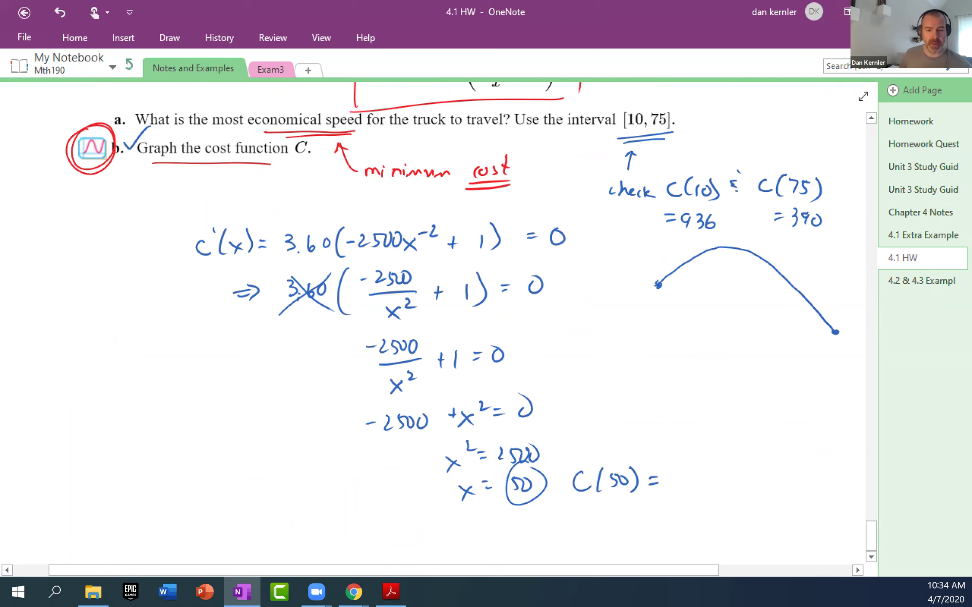
Switch to Desmos and evaluate C(50) on a new expression line
{"action": "key", "text": "alt+Tab"}
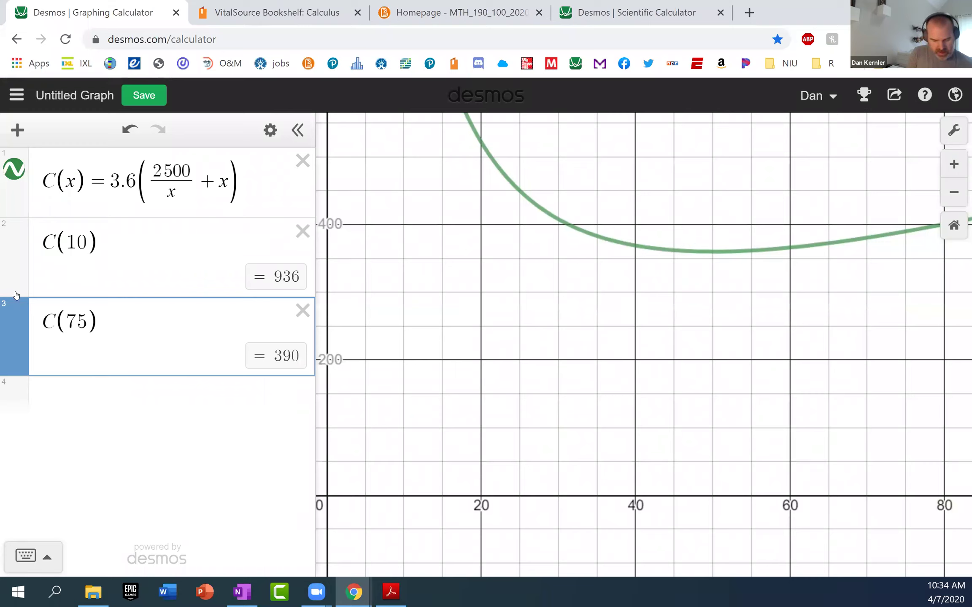
{"action": "left_click", "coordinate": [168, 405]}
{"action": "type", "text": "C(5)"}
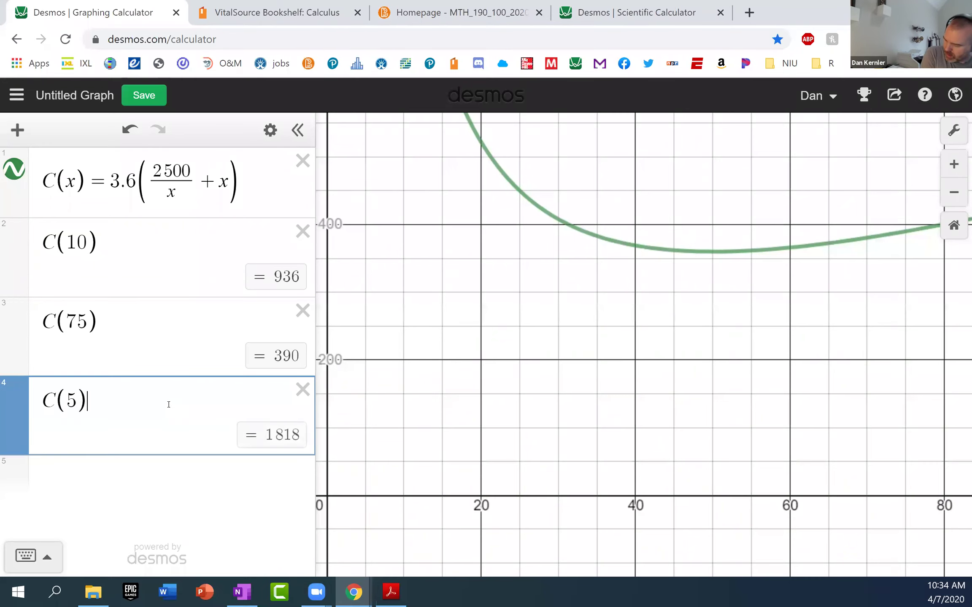
{"action": "key", "text": "Return"}
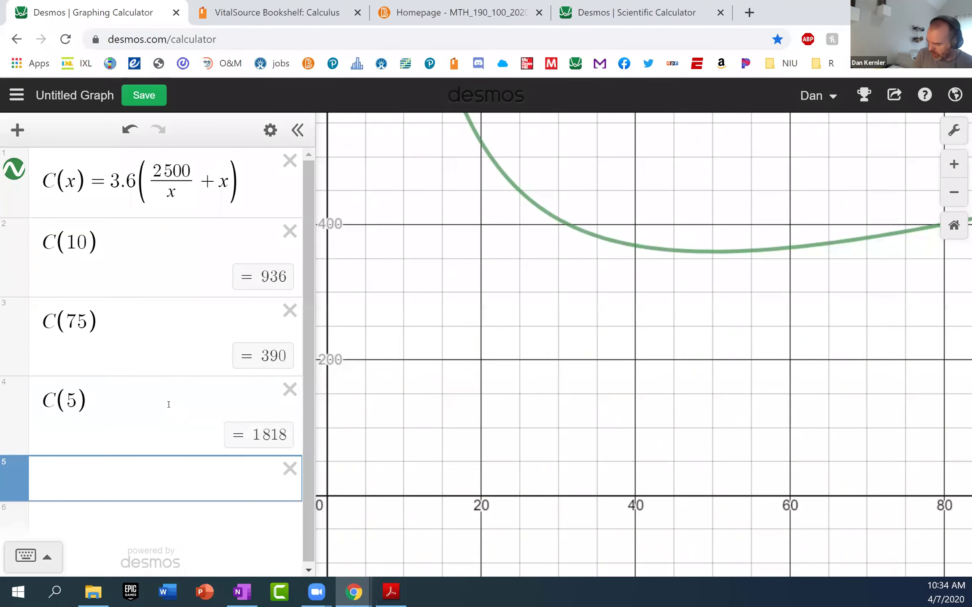
{"action": "left_click", "coordinate": [86, 399]}
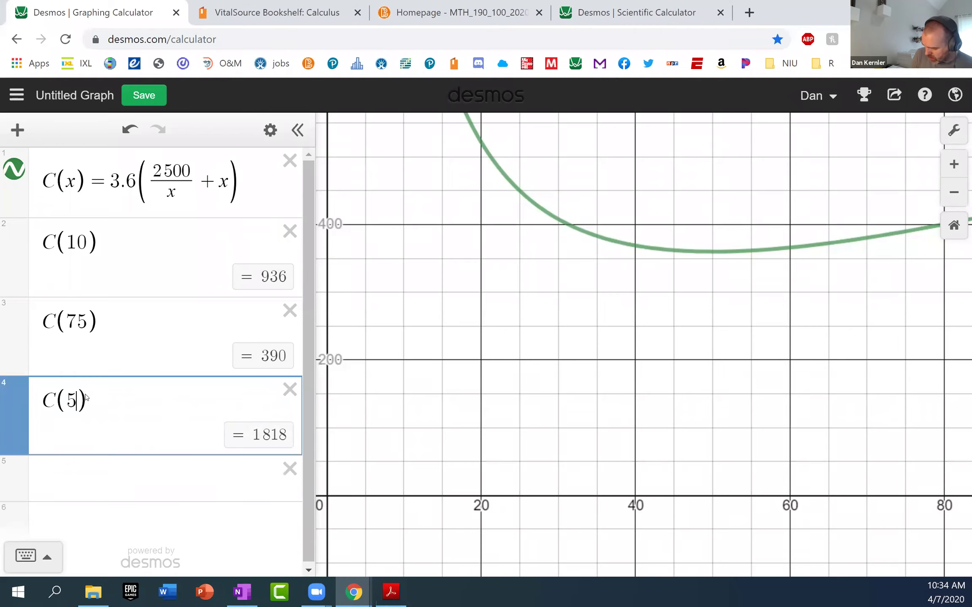
{"action": "type", "text": "0"}
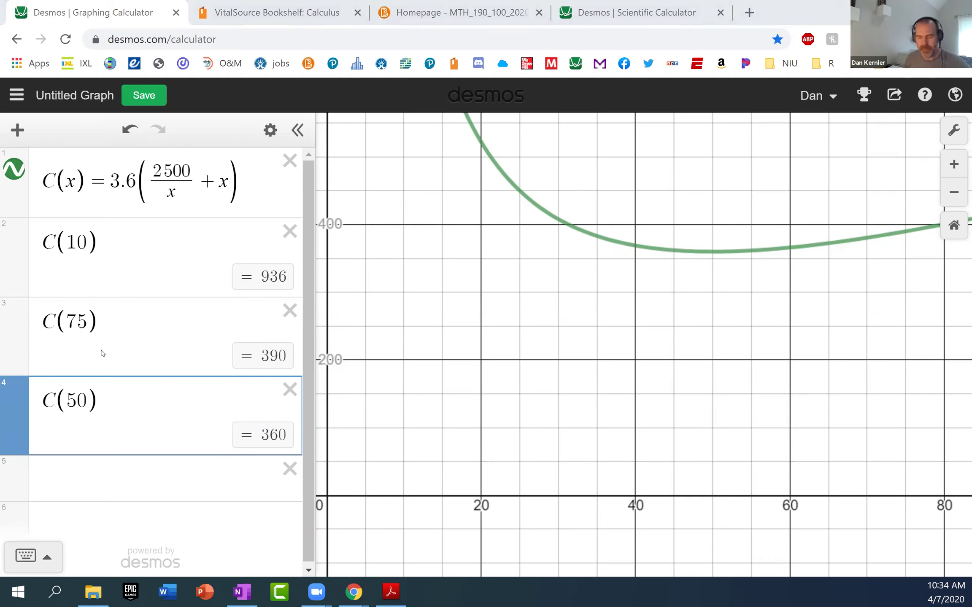
Return to OneNote, write 360 as the value of C(50), and note "Abs min is $360" above it with an arrow
{"action": "key", "text": "alt+Tab"}
{"action": "mouse_move", "coordinate": [673, 473]}
{"action": "left_mouse_down"}
{"action": "mouse_move", "coordinate": [674, 492]}
{"action": "mouse_move", "coordinate": [697, 483]}
{"action": "left_mouse_up"}
{"action": "left_click_drag", "start_coordinate": [700, 440], "coordinate": [694, 457]}
{"action": "left_click_drag", "start_coordinate": [698, 414], "coordinate": [701, 393]}
{"action": "mouse_move", "coordinate": [701, 393]}
{"action": "left_mouse_down"}
{"action": "mouse_move", "coordinate": [705, 415]}
{"action": "mouse_move", "coordinate": [710, 402]}
{"action": "left_mouse_up"}
{"action": "left_click_drag", "start_coordinate": [709, 398], "coordinate": [717, 415]}
{"action": "left_click_drag", "start_coordinate": [723, 415], "coordinate": [788, 408]}
{"action": "mouse_move", "coordinate": [795, 406]}
{"action": "left_mouse_down"}
{"action": "mouse_move", "coordinate": [789, 415]}
{"action": "mouse_move", "coordinate": [805, 415]}
{"action": "left_mouse_up"}
{"action": "mouse_move", "coordinate": [814, 401]}
{"action": "left_mouse_down"}
{"action": "mouse_move", "coordinate": [814, 416]}
{"action": "mouse_move", "coordinate": [836, 405]}
{"action": "left_mouse_up"}
Add "@ 50 mph." below the absolute minimum note and draw a box around the whole conclusion
{"action": "left_click_drag", "start_coordinate": [723, 442], "coordinate": [747, 451]}
{"action": "left_click", "coordinate": [736, 439]}
{"action": "left_click_drag", "start_coordinate": [749, 435], "coordinate": [763, 438]}
{"action": "left_click_drag", "start_coordinate": [770, 449], "coordinate": [785, 448]}
{"action": "mouse_move", "coordinate": [783, 444]}
{"action": "left_mouse_down"}
{"action": "mouse_move", "coordinate": [784, 455]}
{"action": "mouse_move", "coordinate": [791, 448]}
{"action": "left_mouse_up"}
{"action": "left_click_drag", "start_coordinate": [794, 436], "coordinate": [803, 448]}
{"action": "left_click", "coordinate": [808, 453]}
{"action": "left_click_drag", "start_coordinate": [691, 382], "coordinate": [698, 463]}
{"action": "mouse_move", "coordinate": [692, 377]}
{"action": "left_mouse_down"}
{"action": "mouse_move", "coordinate": [756, 378]}
{"action": "mouse_move", "coordinate": [849, 463]}
{"action": "mouse_move", "coordinate": [690, 470]}
{"action": "left_mouse_up"}
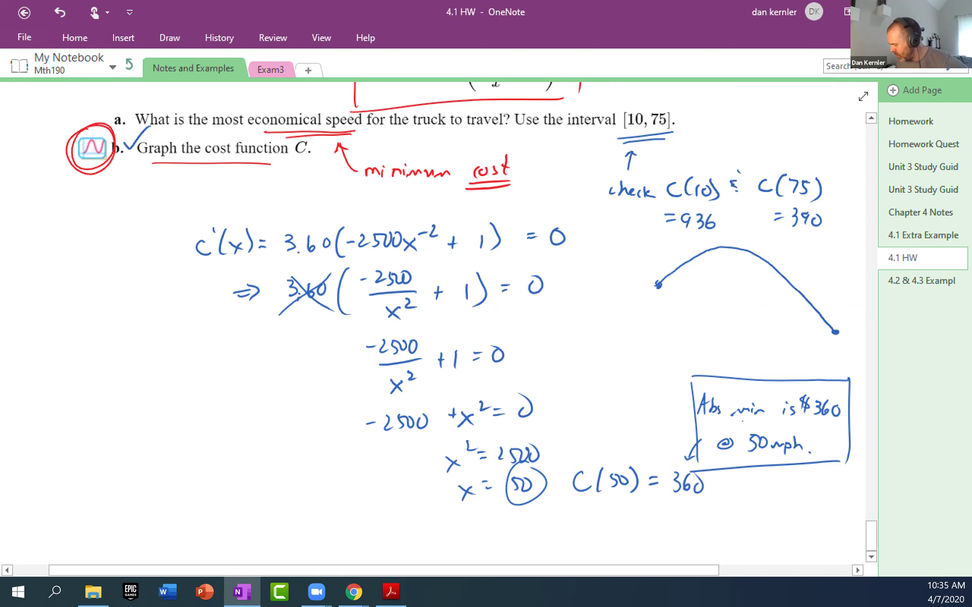
Underline "min" and "$360" and circle "is" in the boxed conclusion
{"action": "left_click_drag", "start_coordinate": [717, 419], "coordinate": [745, 417]}
{"action": "mouse_move", "coordinate": [724, 423]}
{"action": "left_mouse_down"}
{"action": "mouse_move", "coordinate": [794, 406]}
{"action": "mouse_move", "coordinate": [832, 422]}
{"action": "left_mouse_up"}
{"action": "left_click_drag", "start_coordinate": [813, 427], "coordinate": [831, 426]}
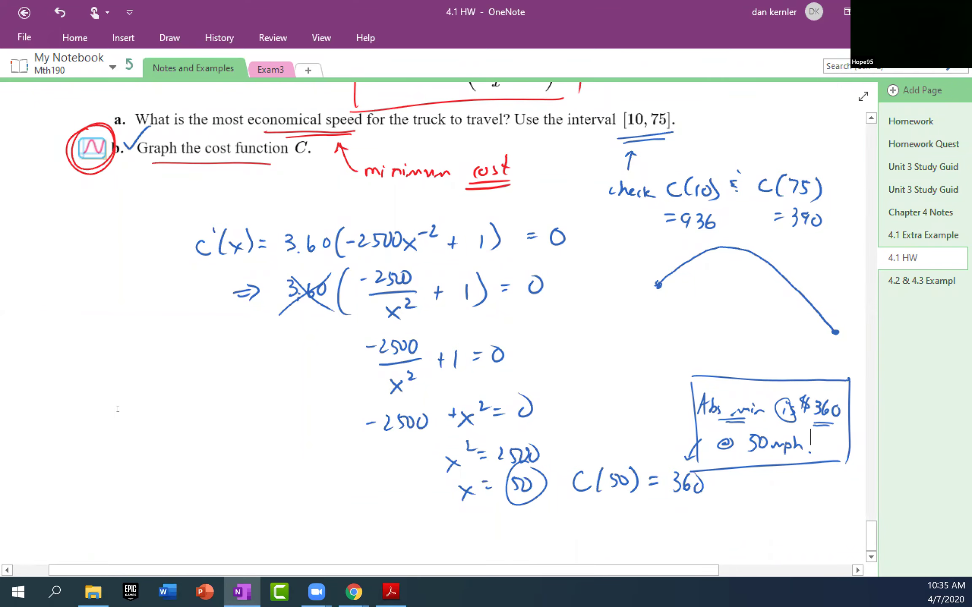
Circle the 2500x⁻¹ note beside the cost formula and write an arrow with d/dx beneath it
{"action": "scroll", "coordinate": [116, 410], "scroll_direction": "up", "scroll_amount": 2}
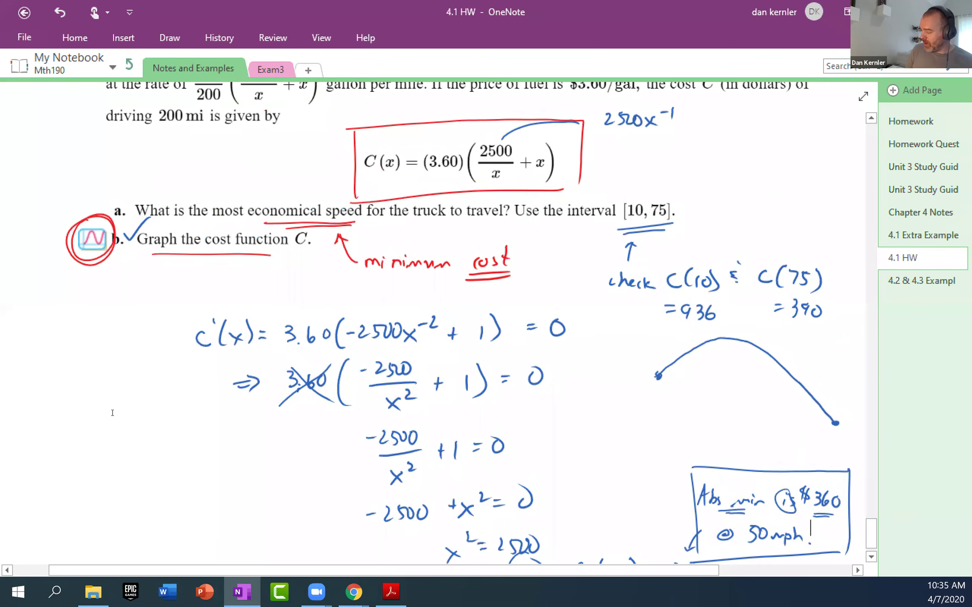
{"action": "mouse_move", "coordinate": [670, 93]}
{"action": "left_mouse_down"}
{"action": "mouse_move", "coordinate": [685, 124]}
{"action": "mouse_move", "coordinate": [670, 94]}
{"action": "left_mouse_up"}
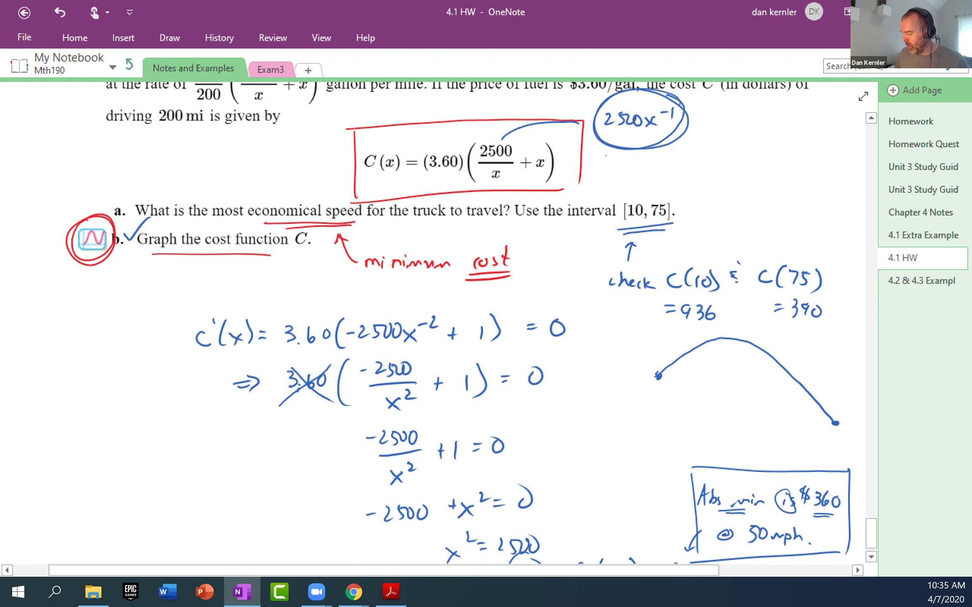
{"action": "left_click_drag", "start_coordinate": [612, 163], "coordinate": [655, 163]}
{"action": "mouse_move", "coordinate": [644, 168]}
{"action": "left_mouse_down"}
{"action": "mouse_move", "coordinate": [660, 167]}
{"action": "mouse_move", "coordinate": [660, 187]}
{"action": "left_mouse_up"}
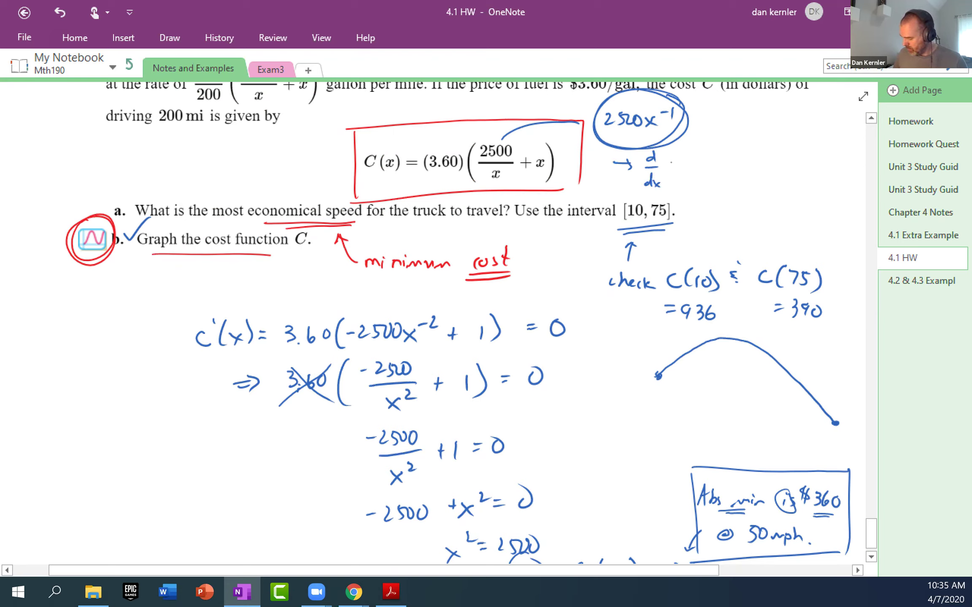
Complete the derivative note beside the cost formula as d/dx(2500x⁻¹) = -2500x⁻², with an arrow from the exponent to the coefficient
{"action": "mouse_move", "coordinate": [675, 150]}
{"action": "left_mouse_down"}
{"action": "mouse_move", "coordinate": [678, 181]}
{"action": "mouse_move", "coordinate": [691, 164]}
{"action": "mouse_move", "coordinate": [698, 173]}
{"action": "mouse_move", "coordinate": [741, 169]}
{"action": "mouse_move", "coordinate": [702, 160]}
{"action": "left_mouse_up"}
{"action": "left_click_drag", "start_coordinate": [764, 170], "coordinate": [773, 170]}
{"action": "mouse_move", "coordinate": [782, 162]}
{"action": "left_mouse_down"}
{"action": "mouse_move", "coordinate": [781, 175]}
{"action": "mouse_move", "coordinate": [794, 176]}
{"action": "left_mouse_up"}
{"action": "left_click_drag", "start_coordinate": [800, 166], "coordinate": [826, 182]}
{"action": "mouse_move", "coordinate": [825, 171]}
{"action": "left_mouse_down"}
{"action": "mouse_move", "coordinate": [815, 181]}
{"action": "mouse_move", "coordinate": [838, 165]}
{"action": "left_mouse_up"}
{"action": "left_click_drag", "start_coordinate": [838, 161], "coordinate": [844, 170]}
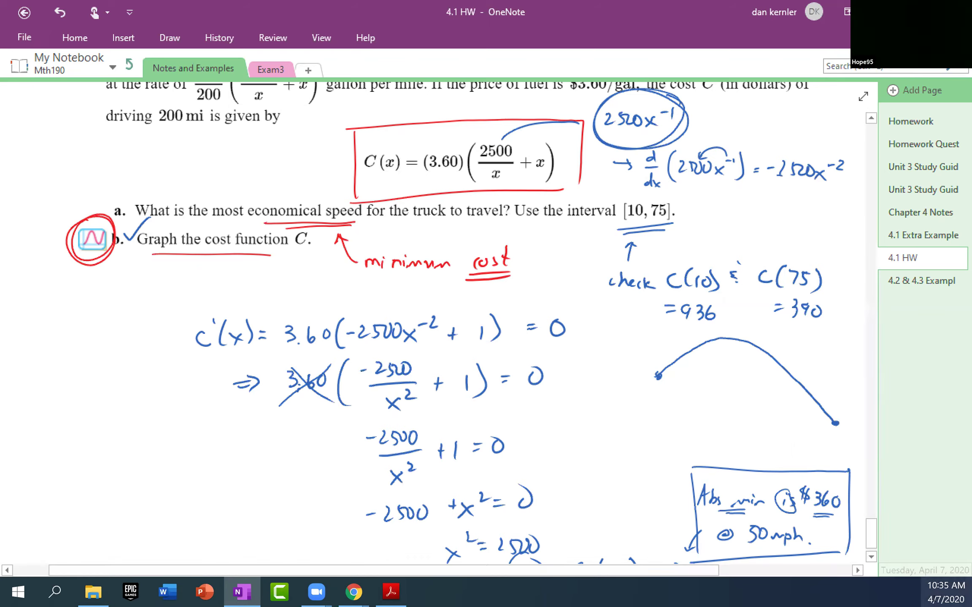
In red ink, wrap both sides of -2500/x² + 1 = 0 in parentheses and write x² as a multiplier on each side
{"action": "scroll", "coordinate": [712, 407], "scroll_direction": "down", "scroll_amount": 1}
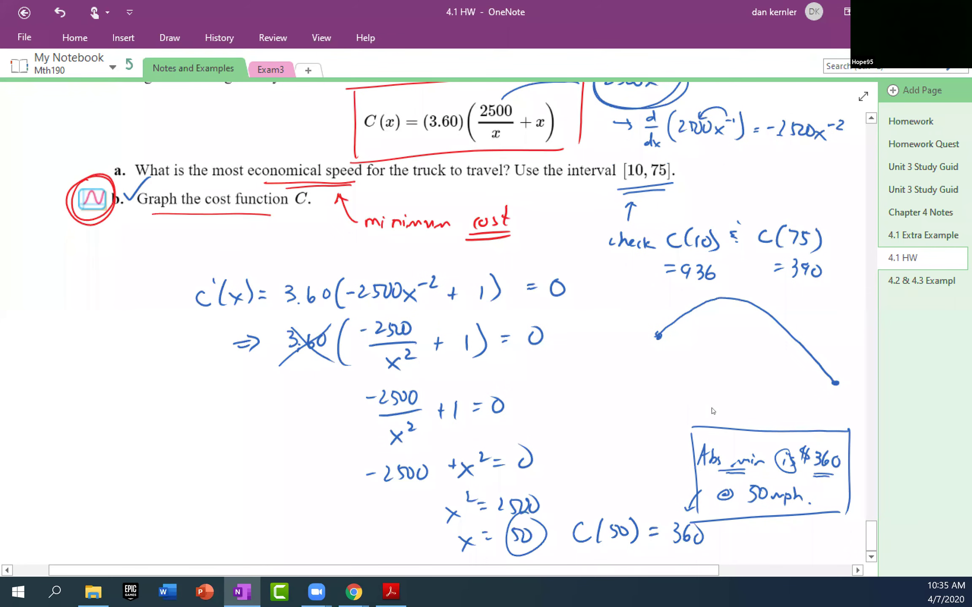
{"action": "scroll", "coordinate": [256, 449], "scroll_direction": "down", "scroll_amount": 4}
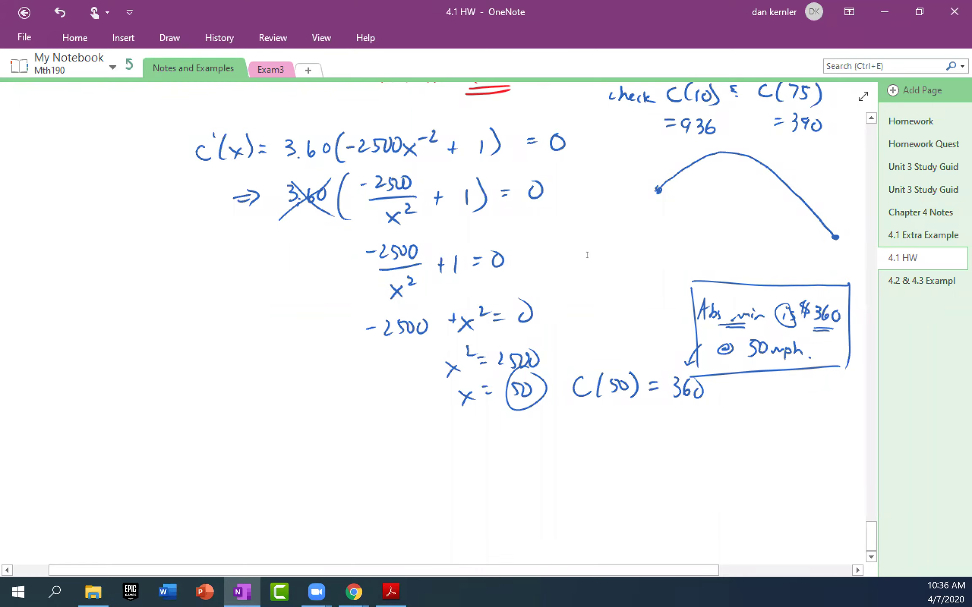
{"action": "scroll", "coordinate": [589, 254], "scroll_direction": "up", "scroll_amount": 3}
{"action": "left_click", "coordinate": [169, 38]}
{"action": "left_click", "coordinate": [167, 67]}
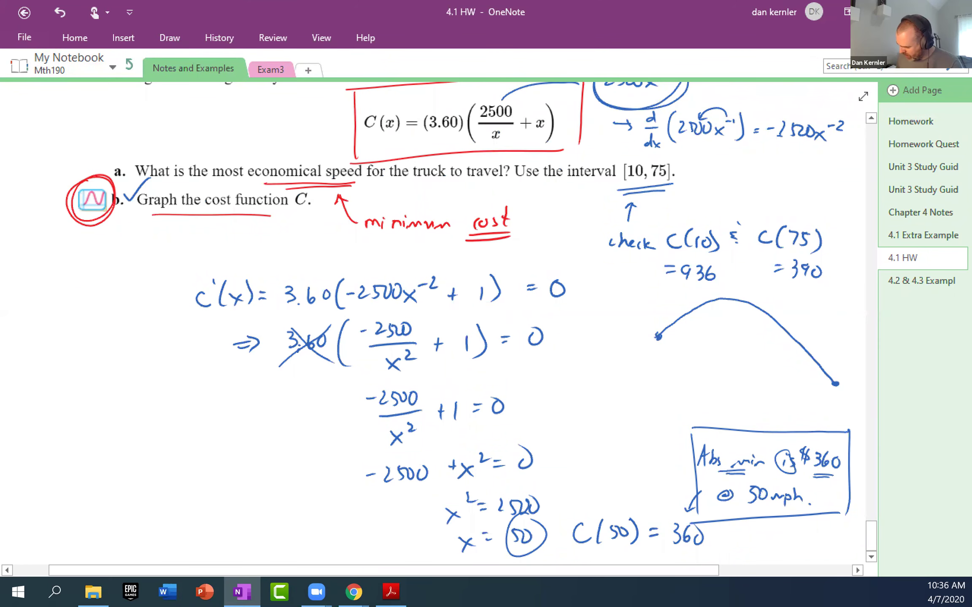
{"action": "left_click", "coordinate": [329, 413]}
{"action": "left_click_drag", "start_coordinate": [329, 415], "coordinate": [340, 426]}
{"action": "mouse_move", "coordinate": [340, 412]}
{"action": "left_mouse_down"}
{"action": "mouse_move", "coordinate": [329, 427]}
{"action": "mouse_move", "coordinate": [352, 415]}
{"action": "left_mouse_up"}
{"action": "left_click_drag", "start_coordinate": [364, 383], "coordinate": [374, 441]}
{"action": "left_click_drag", "start_coordinate": [455, 385], "coordinate": [457, 433]}
{"action": "mouse_move", "coordinate": [497, 383]}
{"action": "left_mouse_down"}
{"action": "mouse_move", "coordinate": [494, 425]}
{"action": "mouse_move", "coordinate": [529, 413]}
{"action": "mouse_move", "coordinate": [546, 391]}
{"action": "left_mouse_up"}
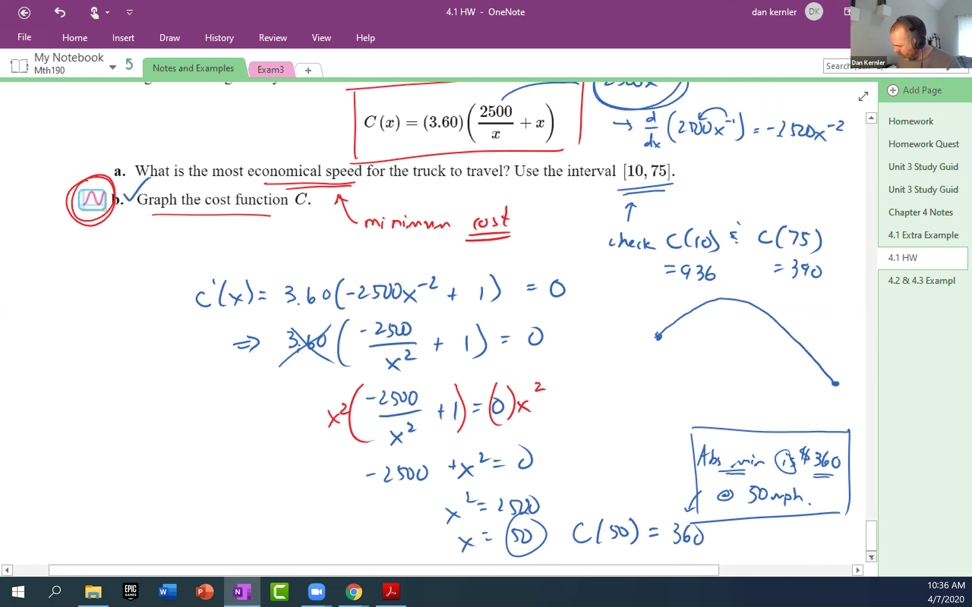
Draw red arrows distributing x² to both terms in the parentheses, circle -2500 and underline x² in the line below
{"action": "scroll", "coordinate": [871, 558], "scroll_direction": "down", "scroll_amount": 3}
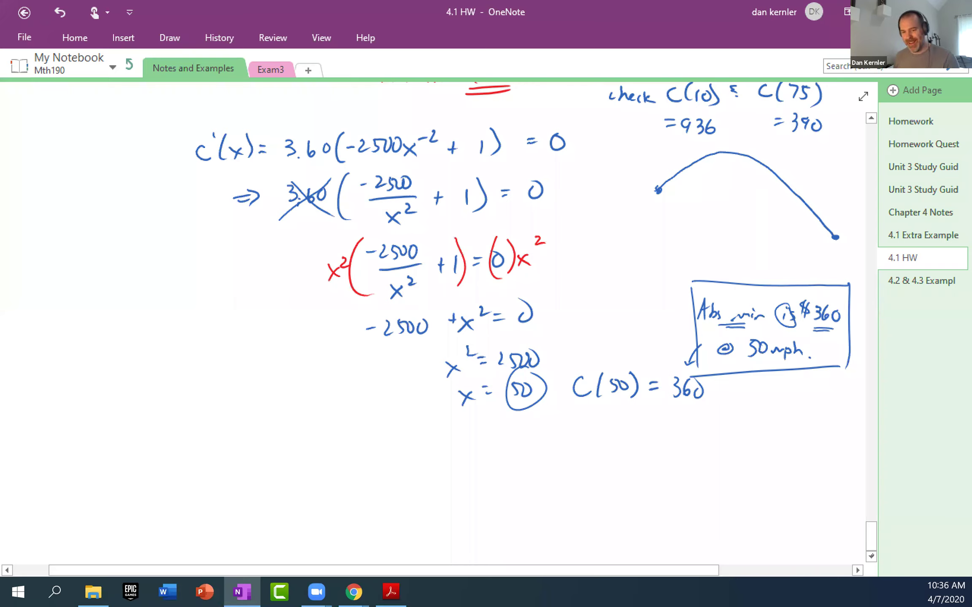
{"action": "left_click_drag", "start_coordinate": [341, 237], "coordinate": [381, 229]}
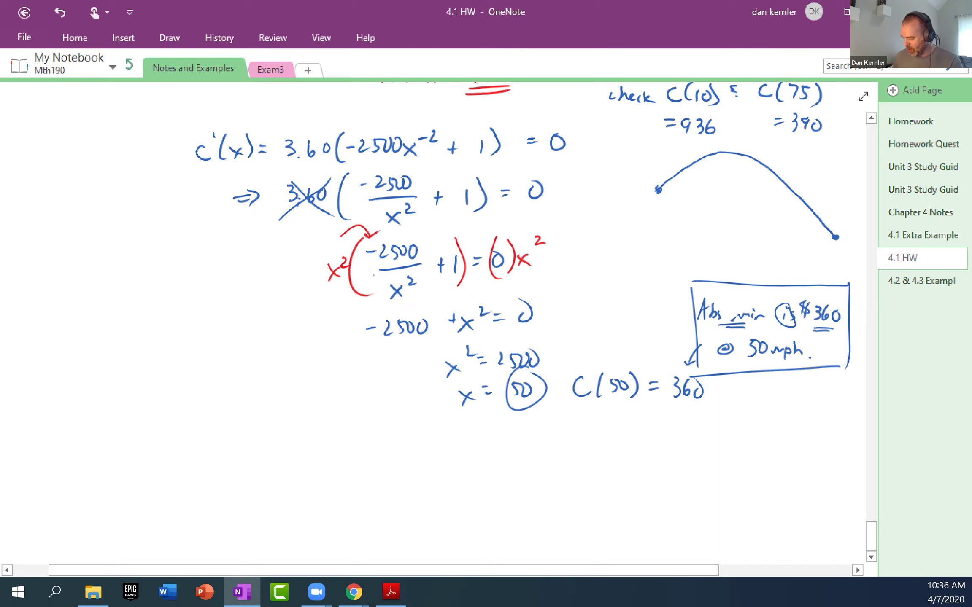
{"action": "mouse_move", "coordinate": [415, 313]}
{"action": "left_mouse_down"}
{"action": "mouse_move", "coordinate": [391, 308]}
{"action": "mouse_move", "coordinate": [437, 333]}
{"action": "mouse_move", "coordinate": [409, 312]}
{"action": "left_mouse_up"}
{"action": "mouse_move", "coordinate": [360, 226]}
{"action": "left_mouse_down"}
{"action": "mouse_move", "coordinate": [436, 237]}
{"action": "mouse_move", "coordinate": [446, 250]}
{"action": "left_mouse_up"}
{"action": "left_click_drag", "start_coordinate": [446, 250], "coordinate": [453, 239]}
{"action": "left_click_drag", "start_coordinate": [456, 333], "coordinate": [482, 338]}
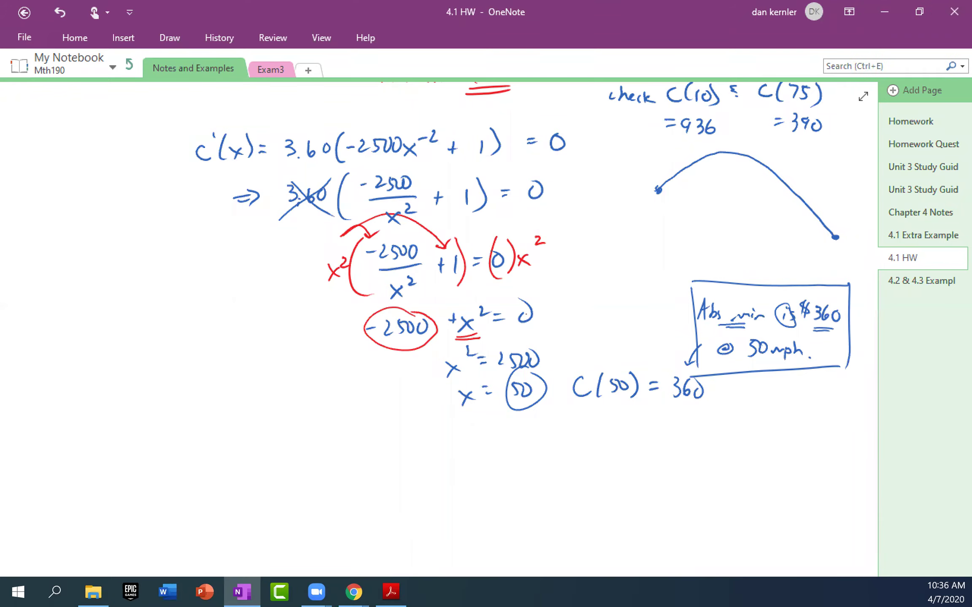
Write the alternative first line -2500/x² = -1 in red, to the left of the worked solution
{"action": "left_click_drag", "start_coordinate": [113, 312], "coordinate": [123, 312]}
{"action": "left_click_drag", "start_coordinate": [128, 307], "coordinate": [145, 321]}
{"action": "left_click_drag", "start_coordinate": [159, 308], "coordinate": [167, 308]}
{"action": "mouse_move", "coordinate": [128, 333]}
{"action": "left_mouse_down"}
{"action": "mouse_move", "coordinate": [164, 332]}
{"action": "mouse_move", "coordinate": [157, 359]}
{"action": "left_mouse_up"}
{"action": "mouse_move", "coordinate": [157, 345]}
{"action": "left_mouse_down"}
{"action": "mouse_move", "coordinate": [143, 359]}
{"action": "mouse_move", "coordinate": [193, 331]}
{"action": "left_mouse_up"}
{"action": "left_click_drag", "start_coordinate": [187, 337], "coordinate": [194, 335]}
{"action": "left_click_drag", "start_coordinate": [207, 329], "coordinate": [226, 337]}
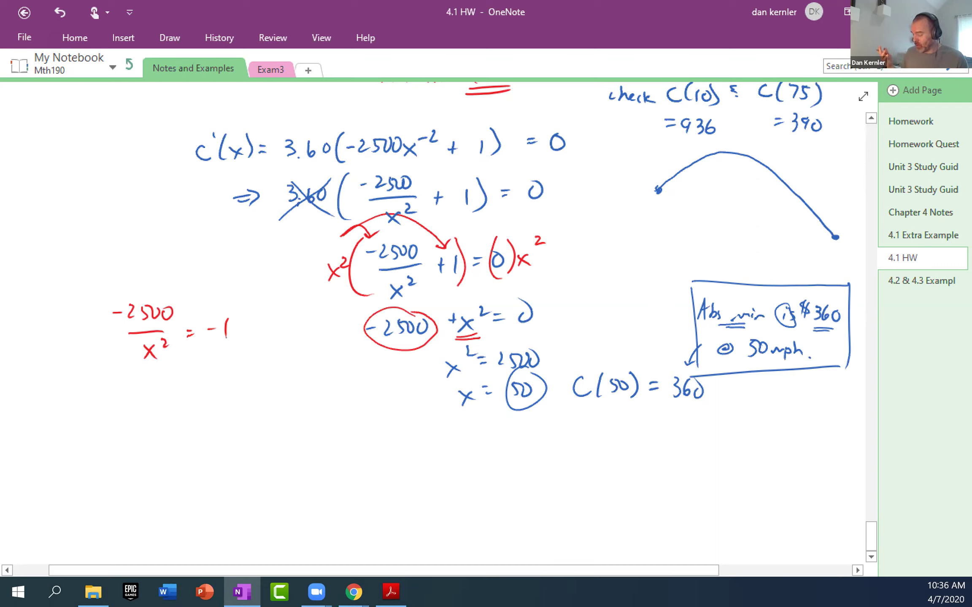
Write -2500 = -x² in red beneath the -2500/x² = -1 line
{"action": "left_click_drag", "start_coordinate": [122, 393], "coordinate": [142, 400]}
{"action": "mouse_move", "coordinate": [150, 384]}
{"action": "left_mouse_down"}
{"action": "mouse_move", "coordinate": [148, 397]}
{"action": "mouse_move", "coordinate": [158, 387]}
{"action": "mouse_move", "coordinate": [195, 389]}
{"action": "left_mouse_up"}
{"action": "left_click_drag", "start_coordinate": [190, 397], "coordinate": [196, 395]}
{"action": "left_click_drag", "start_coordinate": [206, 391], "coordinate": [231, 402]}
{"action": "mouse_move", "coordinate": [231, 388]}
{"action": "left_mouse_down"}
{"action": "mouse_move", "coordinate": [219, 402]}
{"action": "mouse_move", "coordinate": [243, 387]}
{"action": "left_mouse_up"}
Write 2500 = x² as the last line of the red alternative solution
{"action": "left_click_drag", "start_coordinate": [136, 431], "coordinate": [149, 446]}
{"action": "mouse_move", "coordinate": [159, 432]}
{"action": "left_mouse_down"}
{"action": "mouse_move", "coordinate": [151, 446]}
{"action": "mouse_move", "coordinate": [178, 434]}
{"action": "left_mouse_up"}
{"action": "left_click_drag", "start_coordinate": [193, 434], "coordinate": [203, 441]}
{"action": "left_click_drag", "start_coordinate": [211, 432], "coordinate": [222, 444]}
{"action": "left_click_drag", "start_coordinate": [221, 433], "coordinate": [210, 450]}
{"action": "mouse_move", "coordinate": [230, 423]}
{"action": "left_mouse_down"}
{"action": "mouse_move", "coordinate": [229, 434]}
{"action": "mouse_move", "coordinate": [241, 431]}
{"action": "left_mouse_up"}
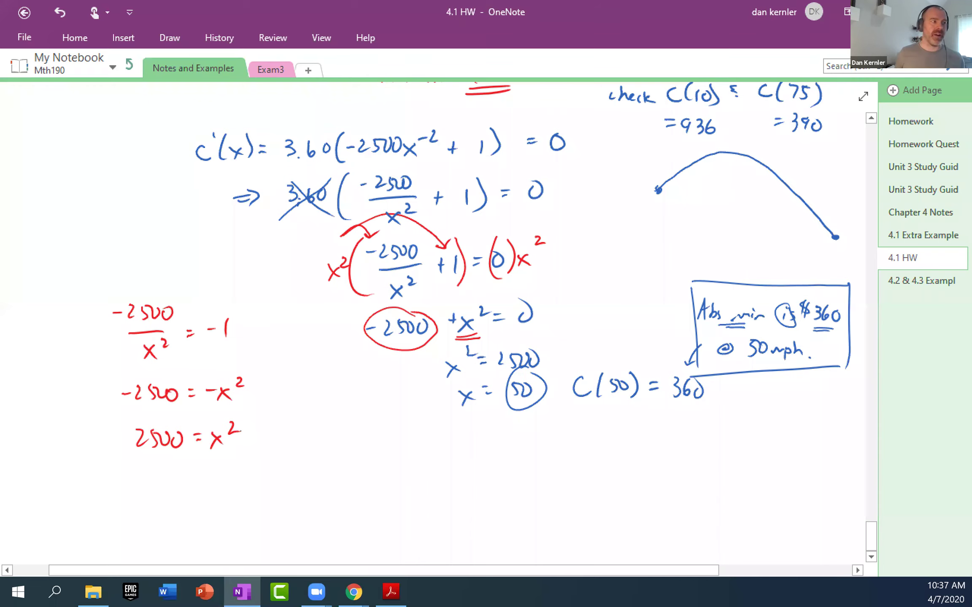